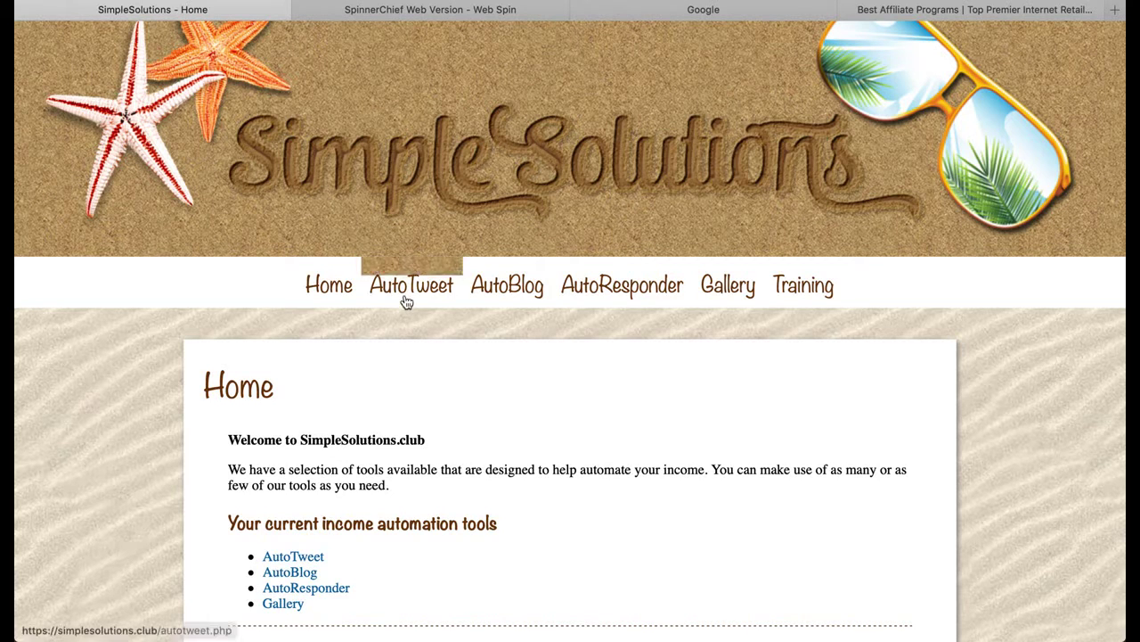
Go to the AutoTweet campaigns page and select the new campaign name field below the campaign list
click(403, 294)
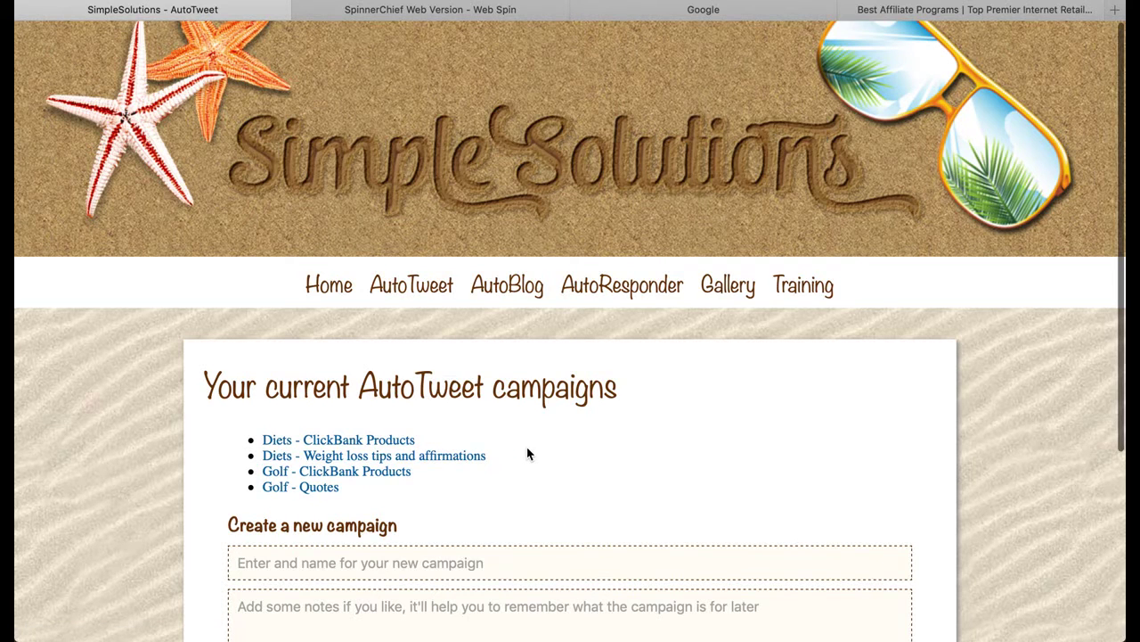
scroll(527, 453, down, 2)
click(278, 375)
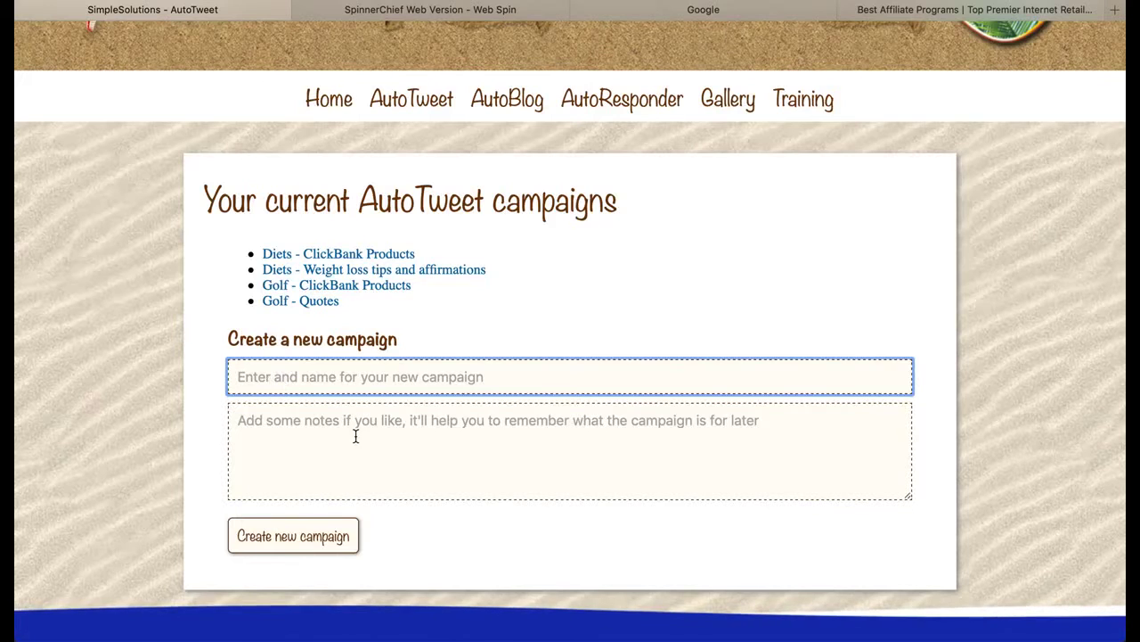
click(300, 443)
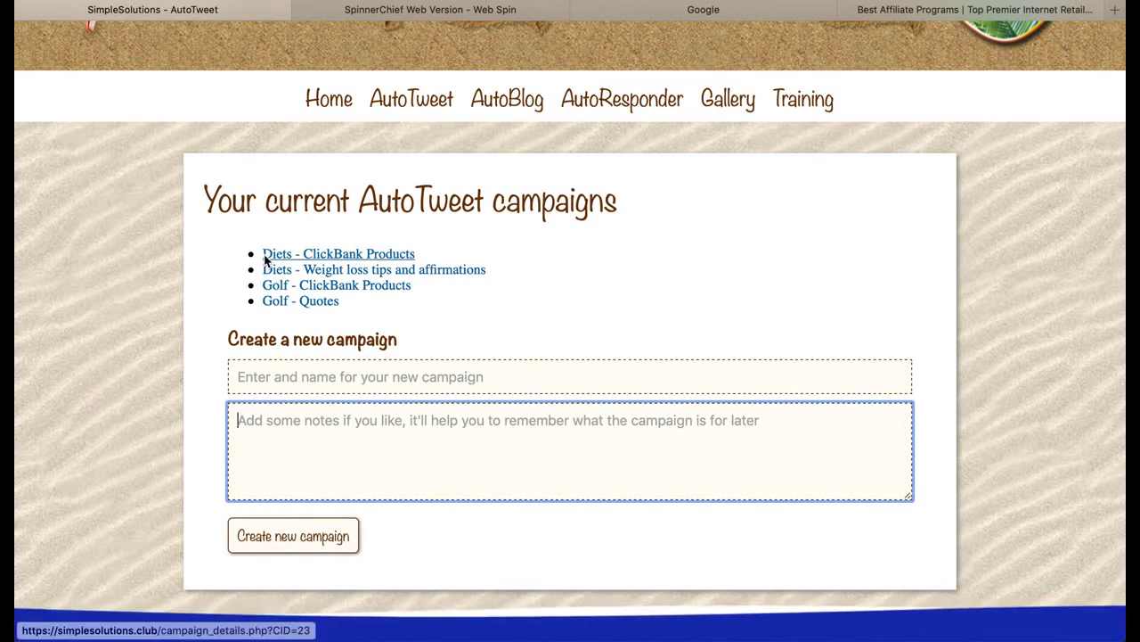
click(508, 269)
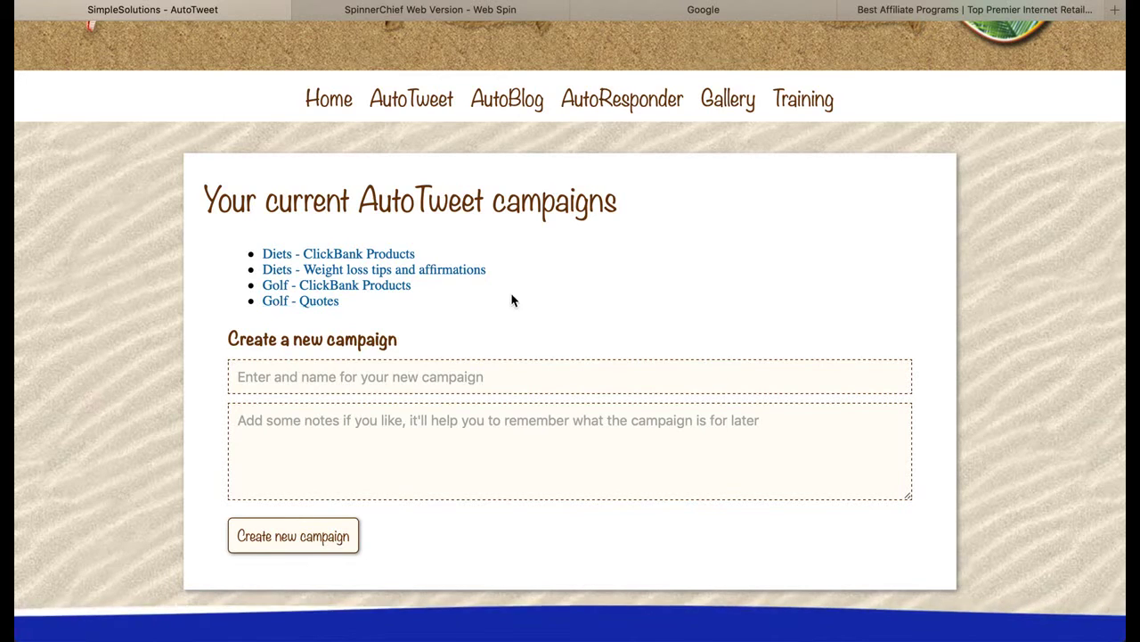
Open the Diets - Weight loss tips and affirmations campaign and review frequency options, keeping Do not promote
click(473, 270)
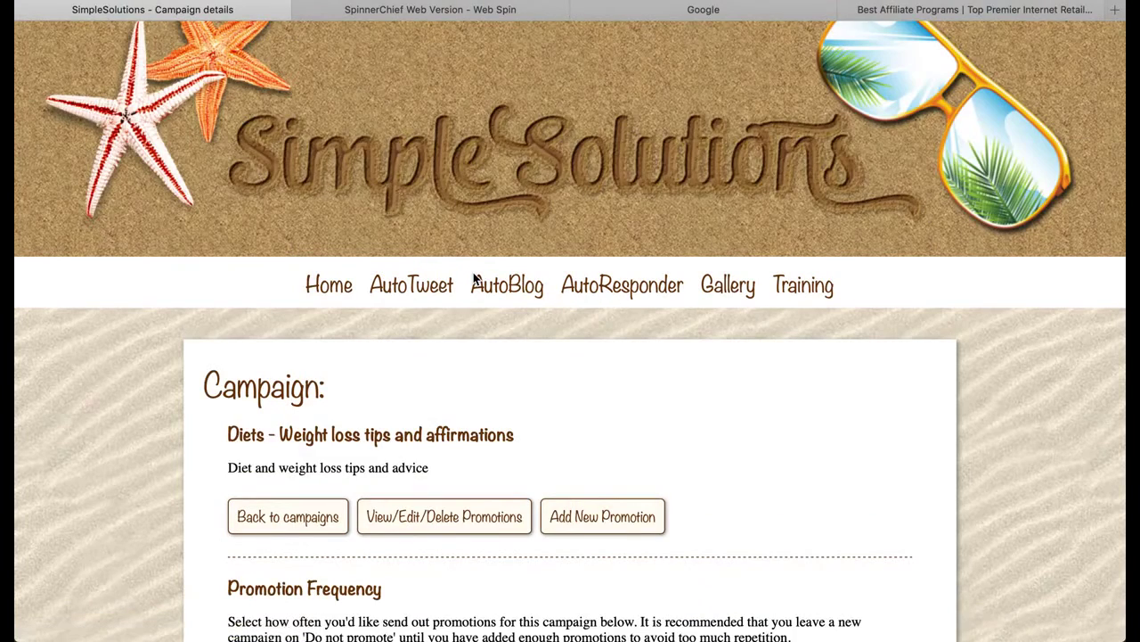
scroll(802, 430, down, 5)
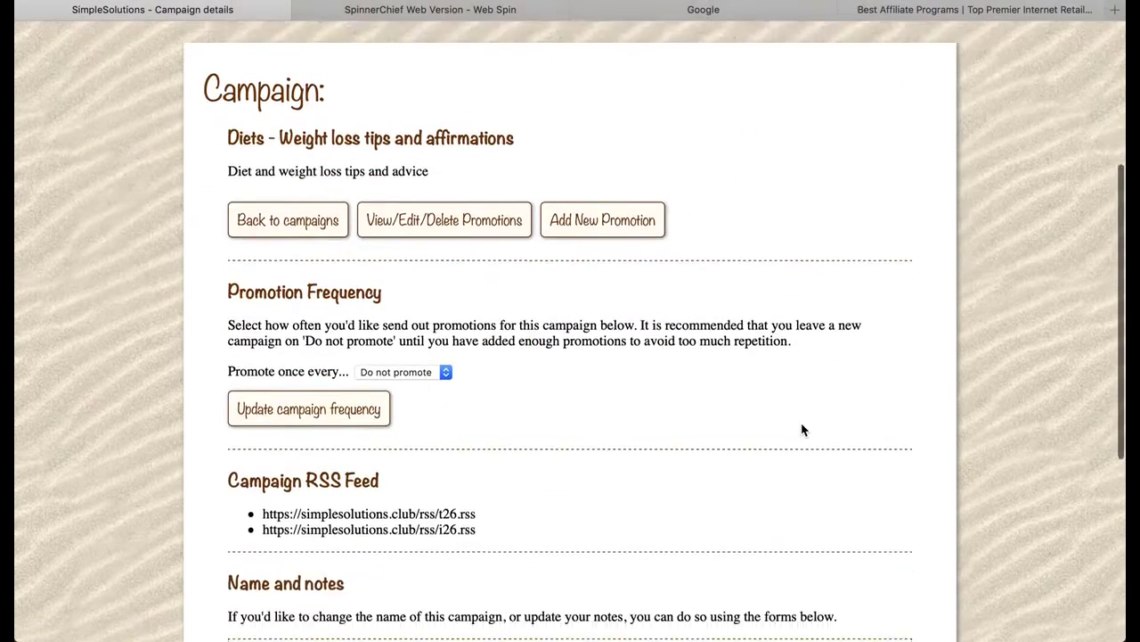
scroll(802, 426, down, 1)
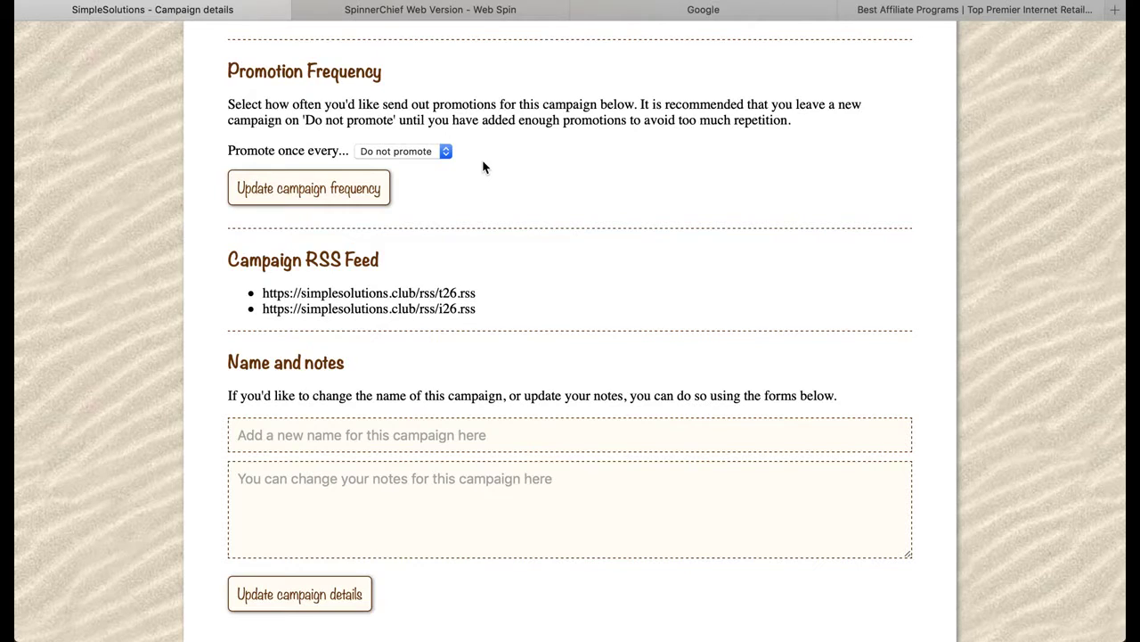
click(445, 152)
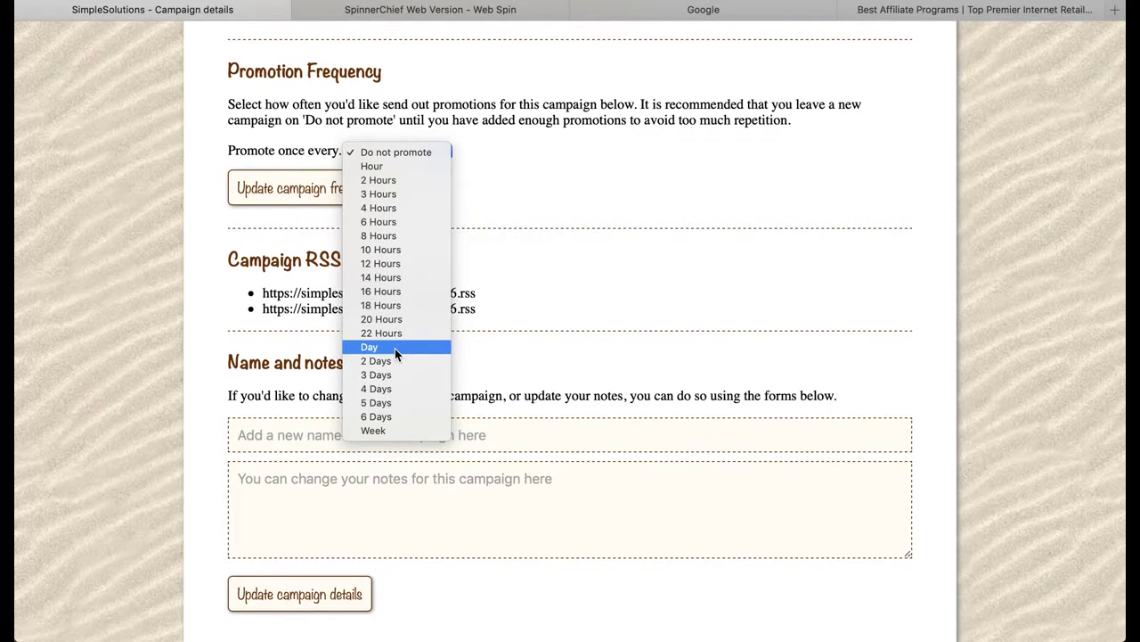
click(409, 156)
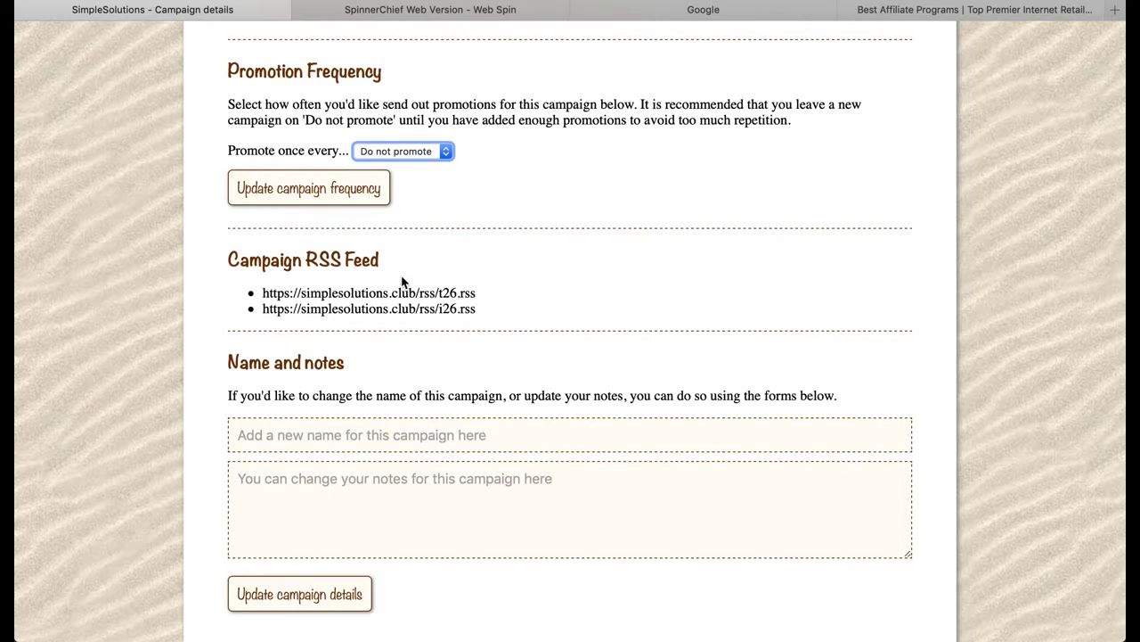
Check the rename and notes fields, view the empty promotions list, then begin a new promotion
click(307, 435)
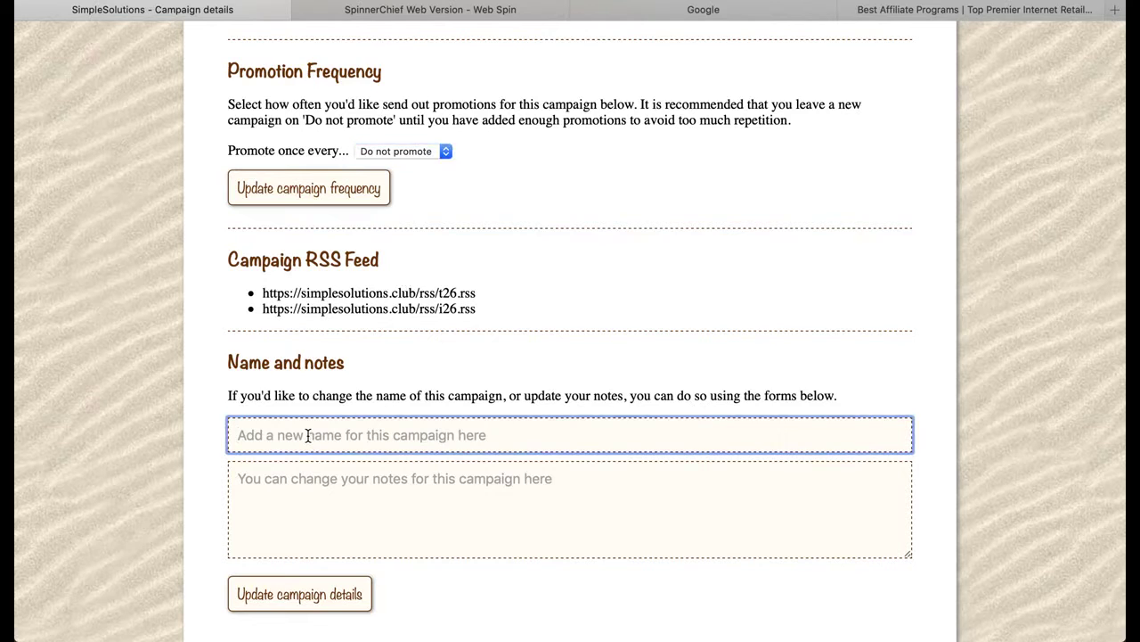
click(304, 499)
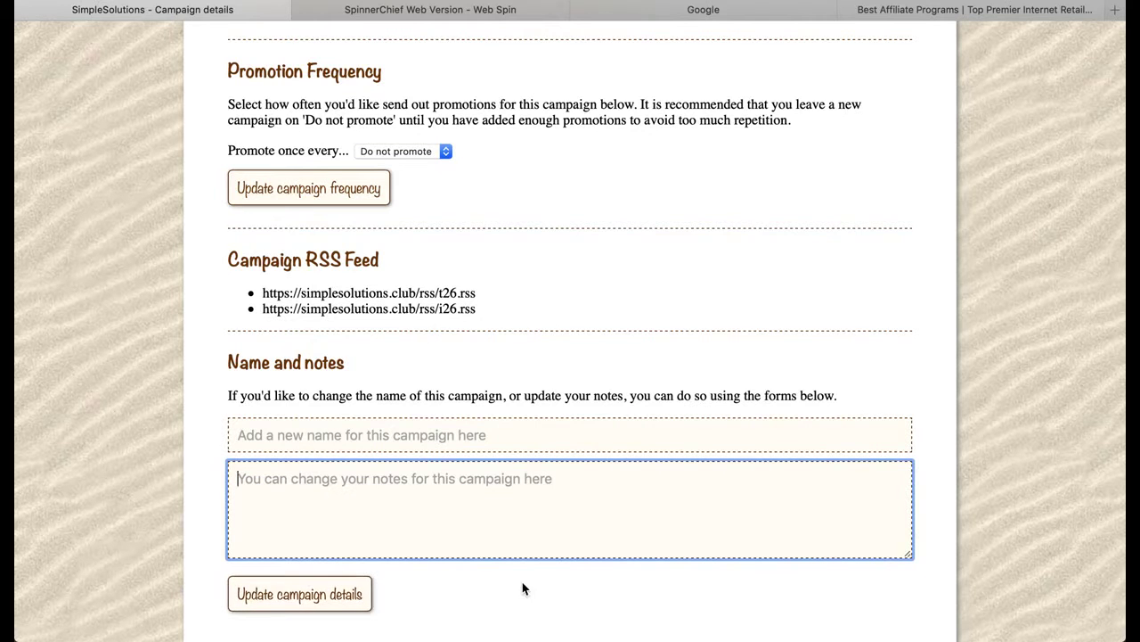
scroll(644, 288, up, 5)
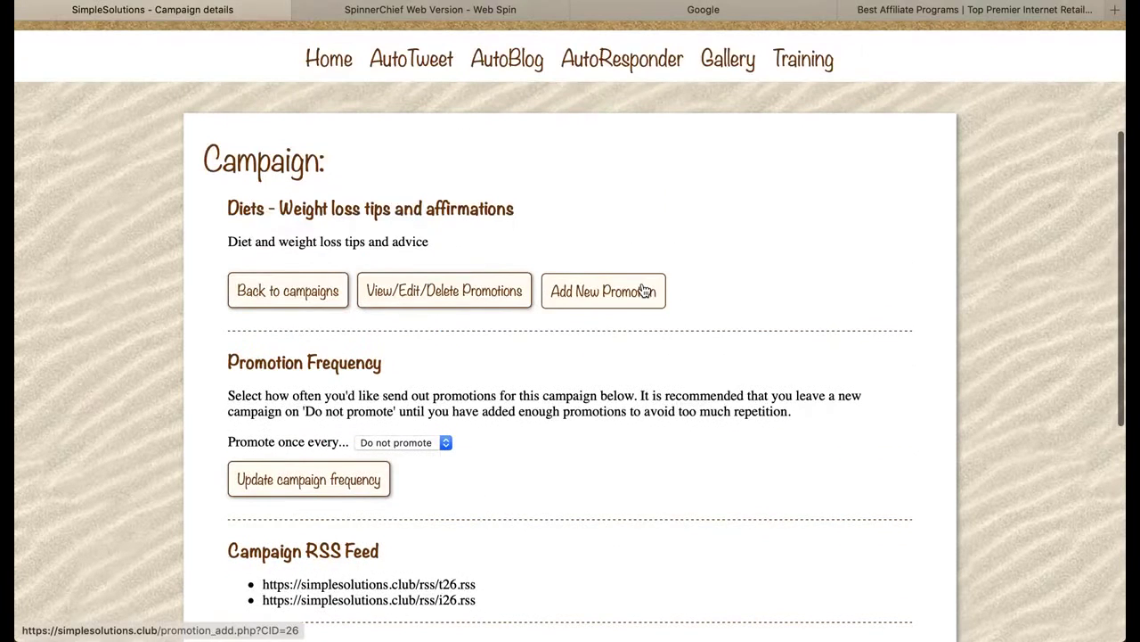
click(488, 297)
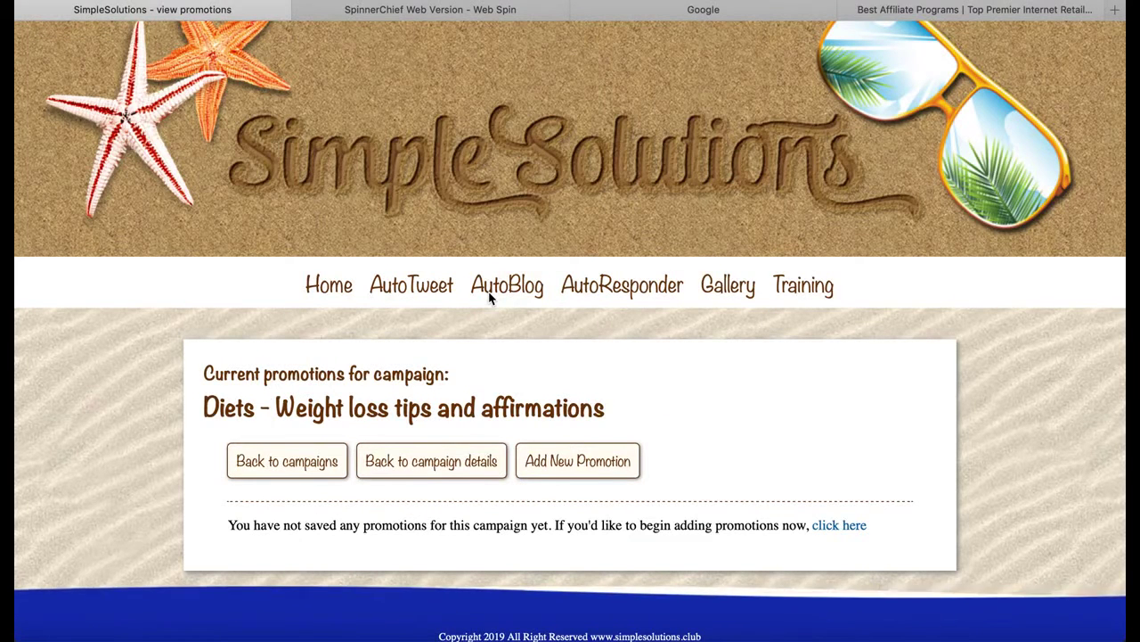
click(445, 456)
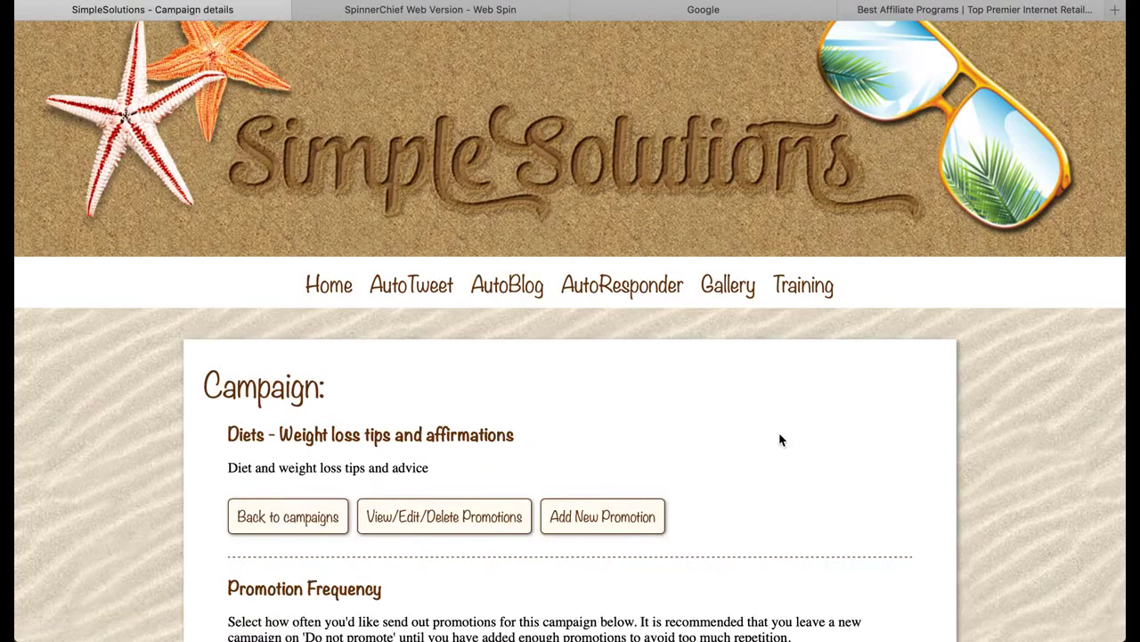
scroll(792, 448, down, 4)
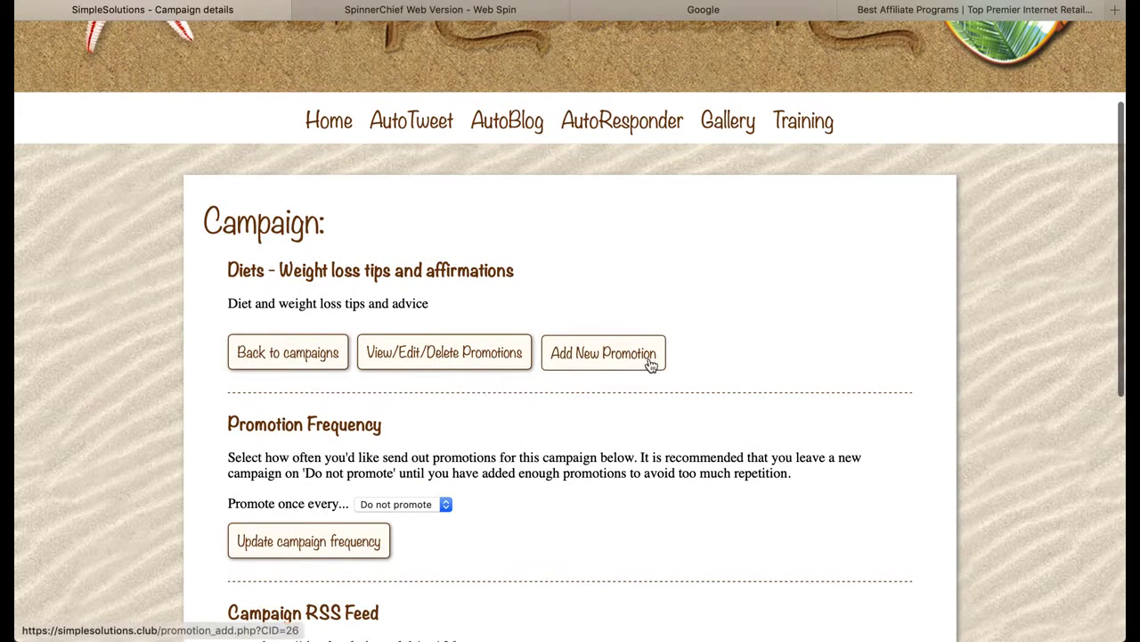
click(650, 361)
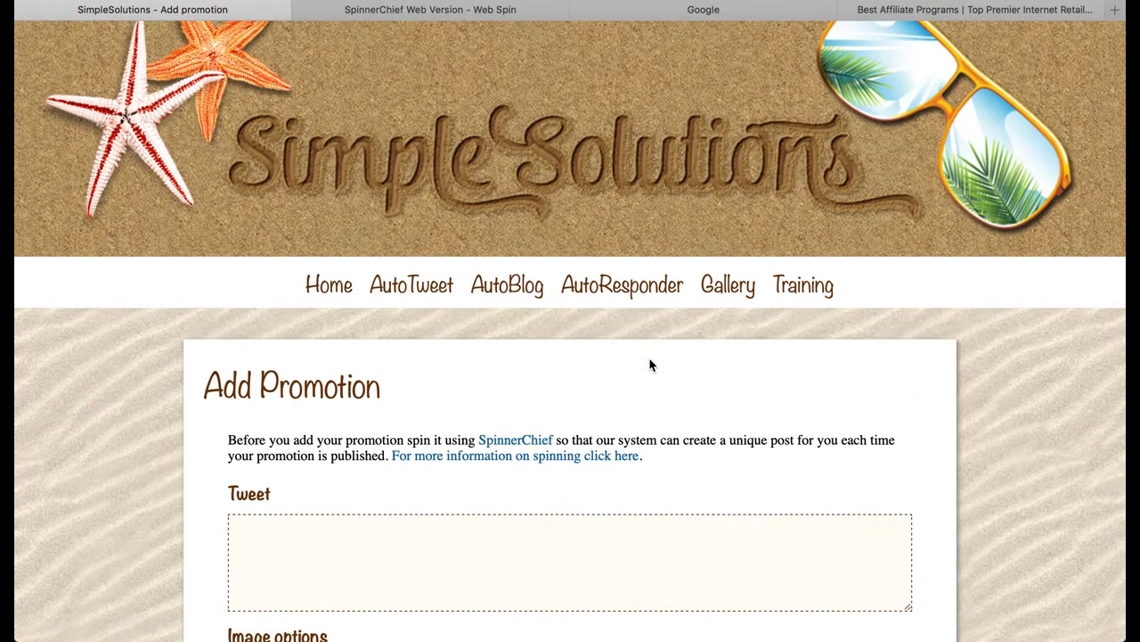
Write 'A healthy breakfast is a great way to start the day' as the tweet, fixing the typo
click(367, 558)
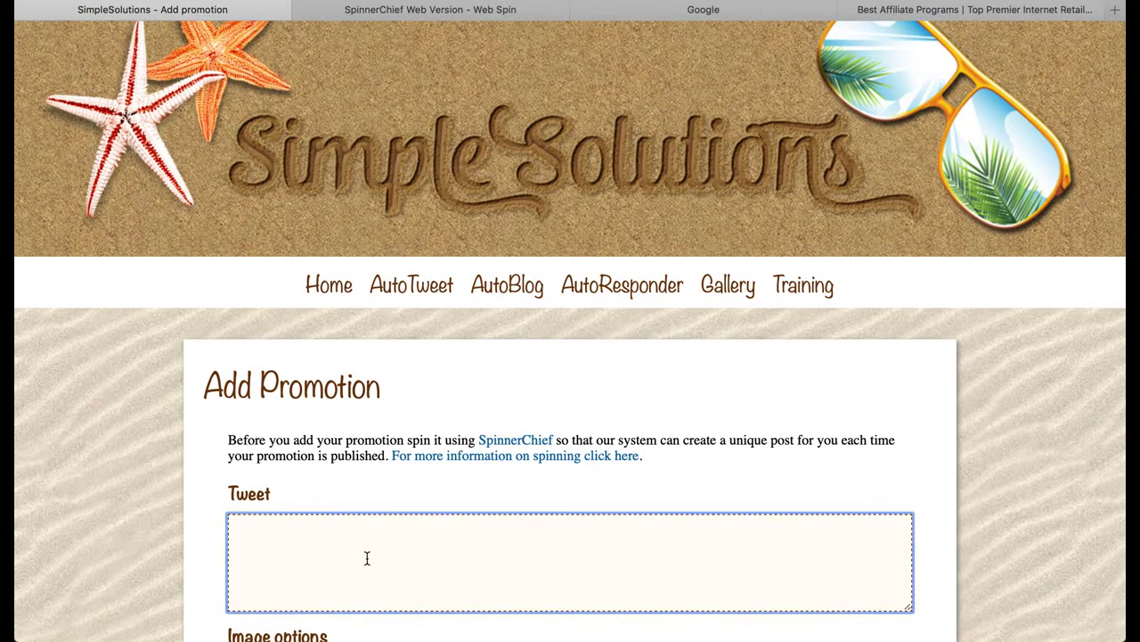
text(A healthy)
text(kf)
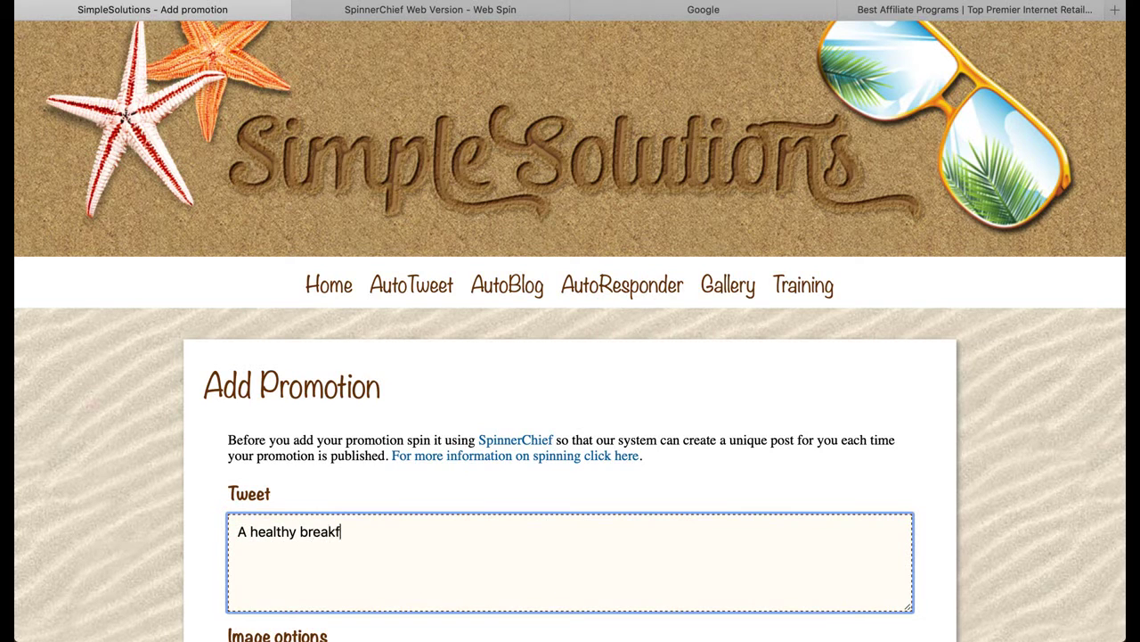
text(ast is a great way )
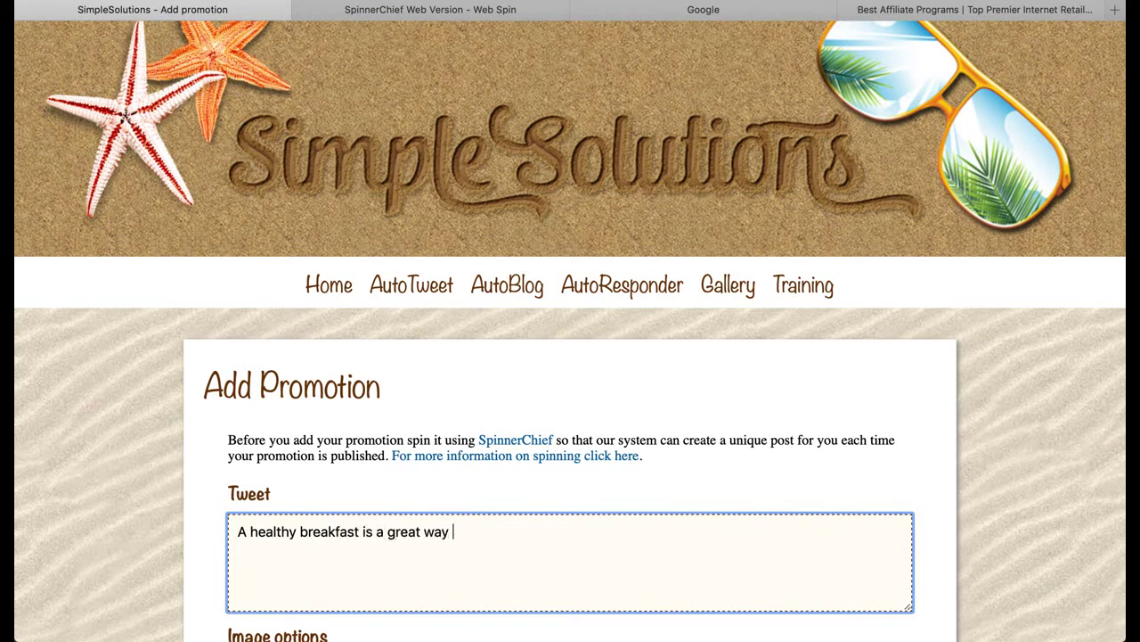
text(to start the day)
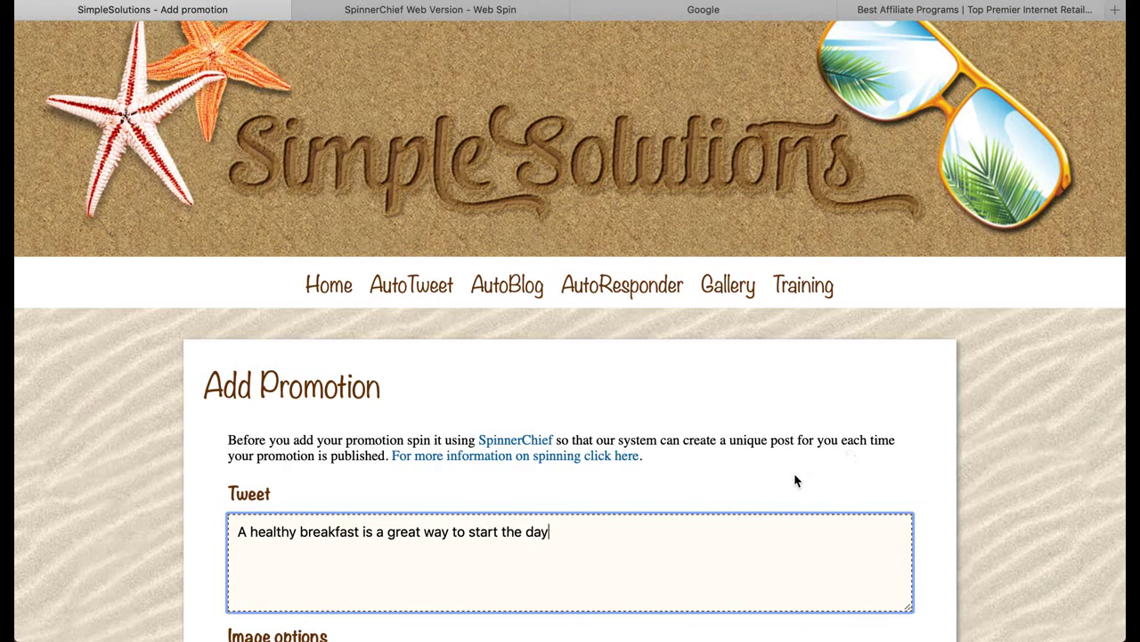
scroll(776, 459, down, 3)
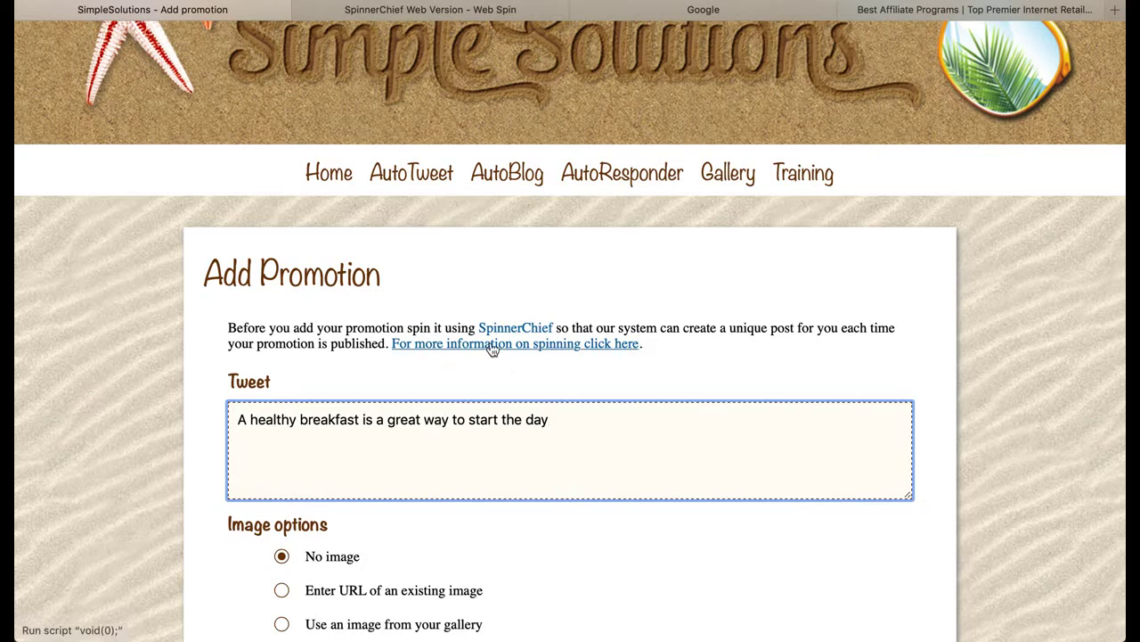
click(578, 347)
scroll(184, 368, down, 5)
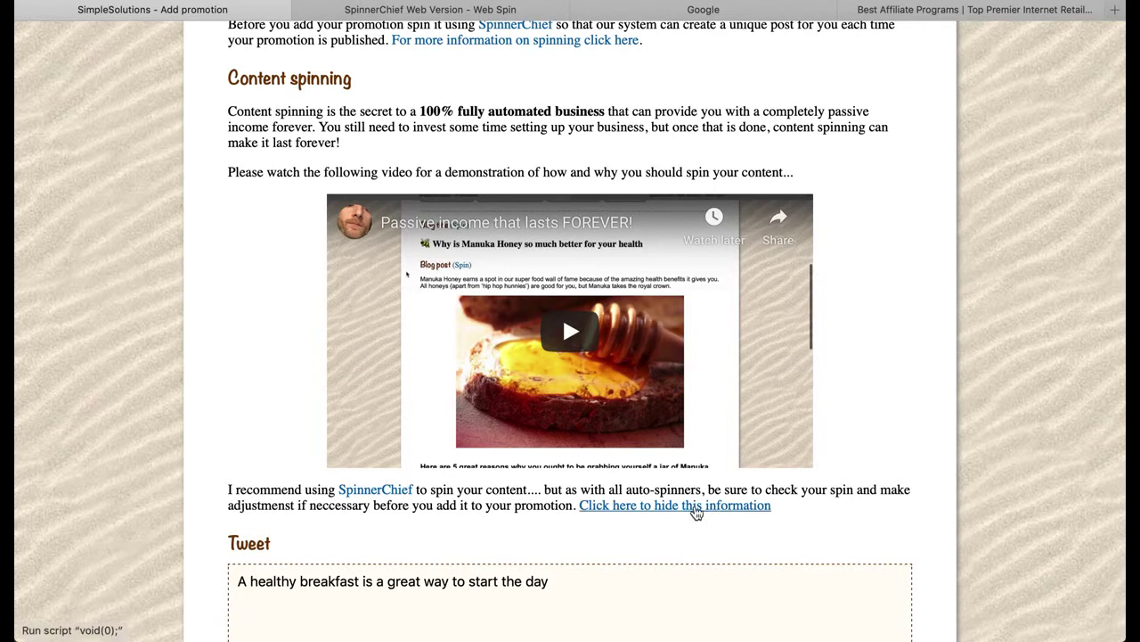
click(696, 506)
scroll(150, 325, up, 2)
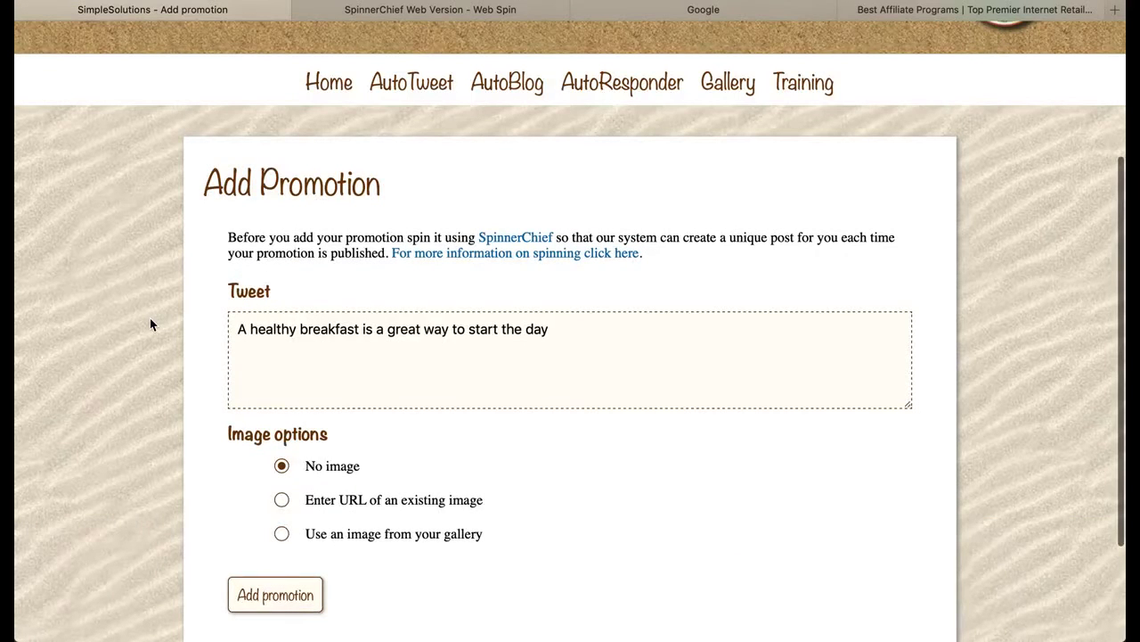
click(575, 337)
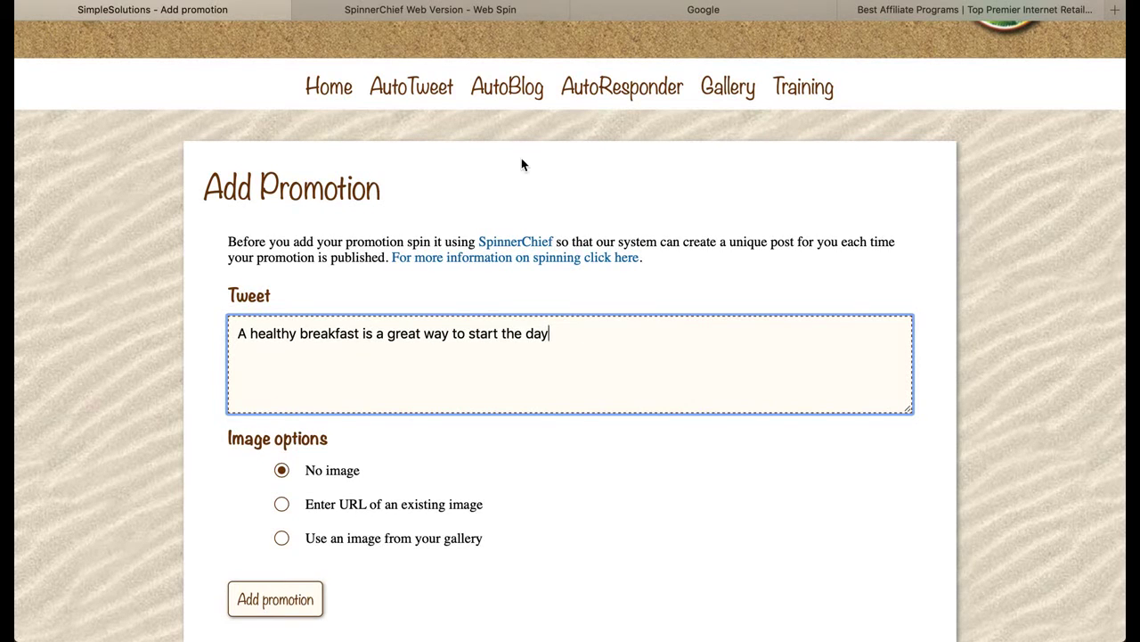
Copy the full spun breakfast sentence from SpinnerChief and return to the SimpleSolutions Add Promotion page
click(436, 10)
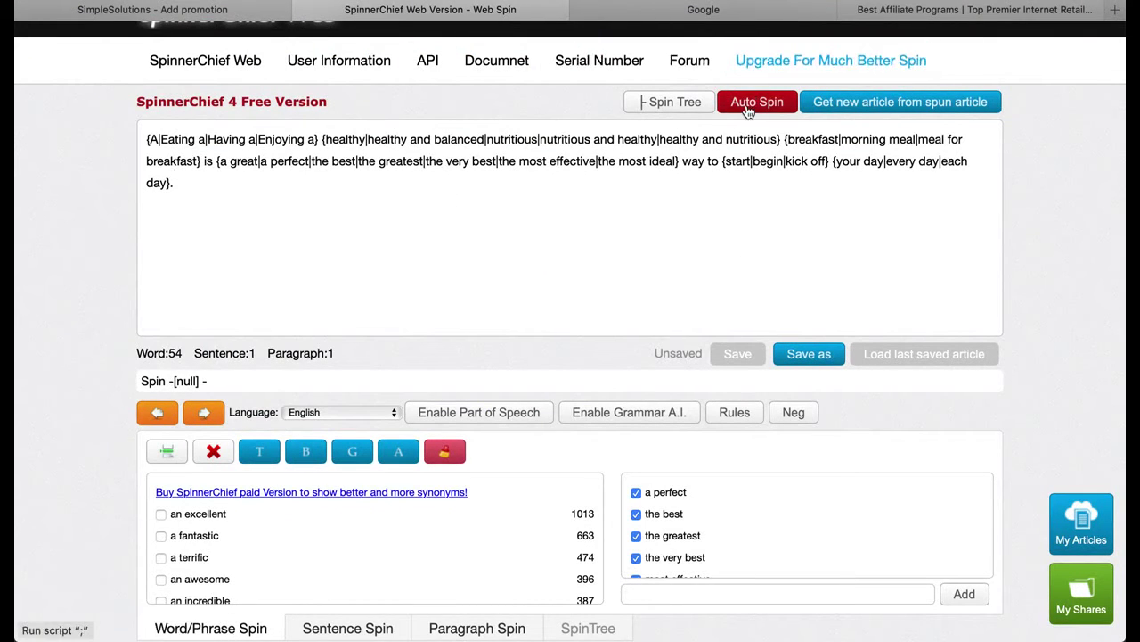
click(186, 183)
drag(185, 184, 110, 136)
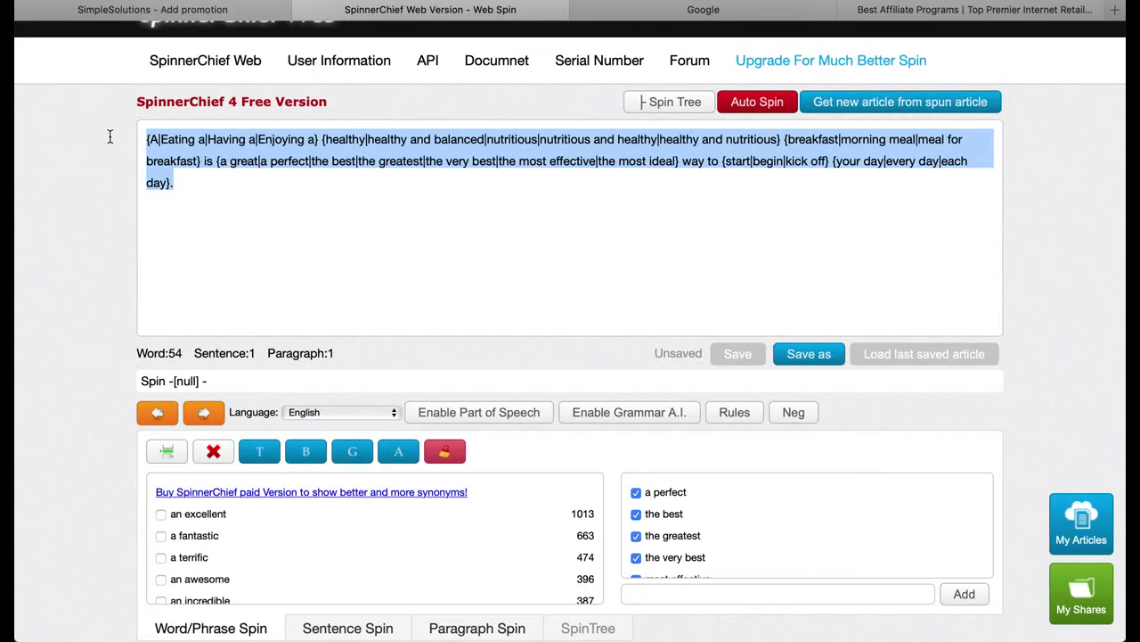
right_click(182, 139)
click(228, 204)
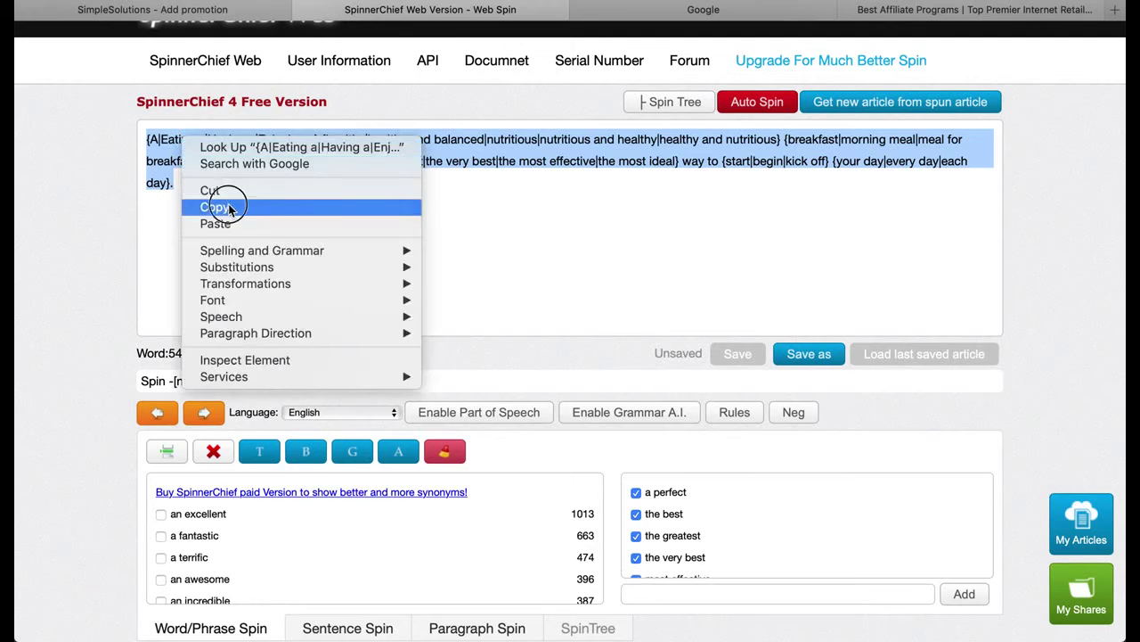
click(221, 16)
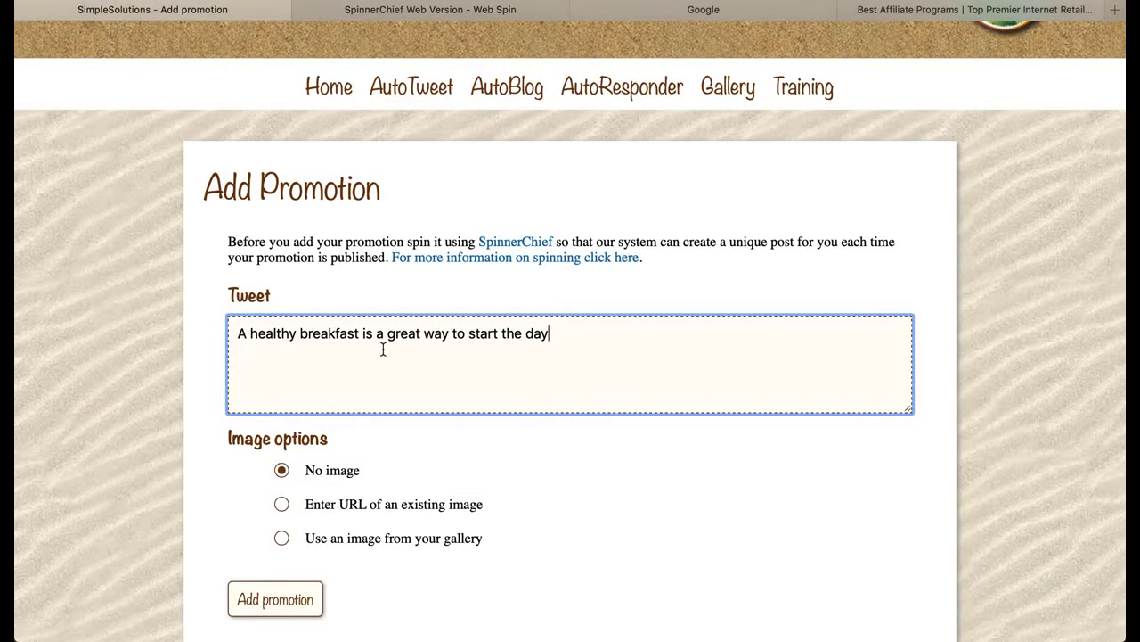
Replace the plain breakfast tweet with the pasted spintax version in the Tweet box
drag(569, 337, 179, 330)
key(BackSpace)
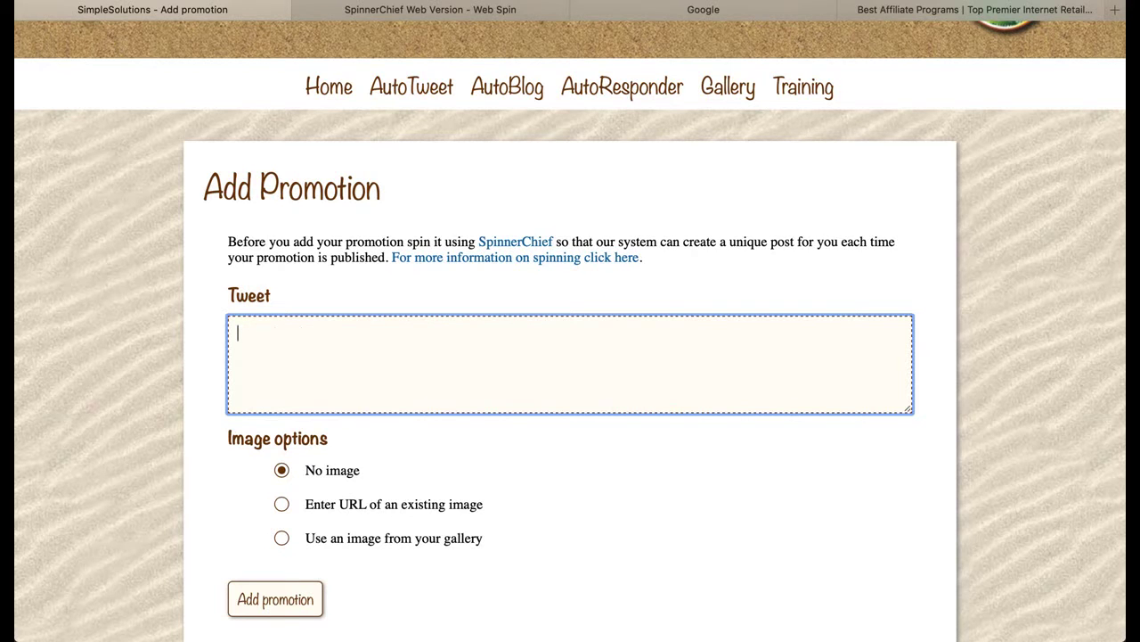
right_click(260, 337)
click(326, 390)
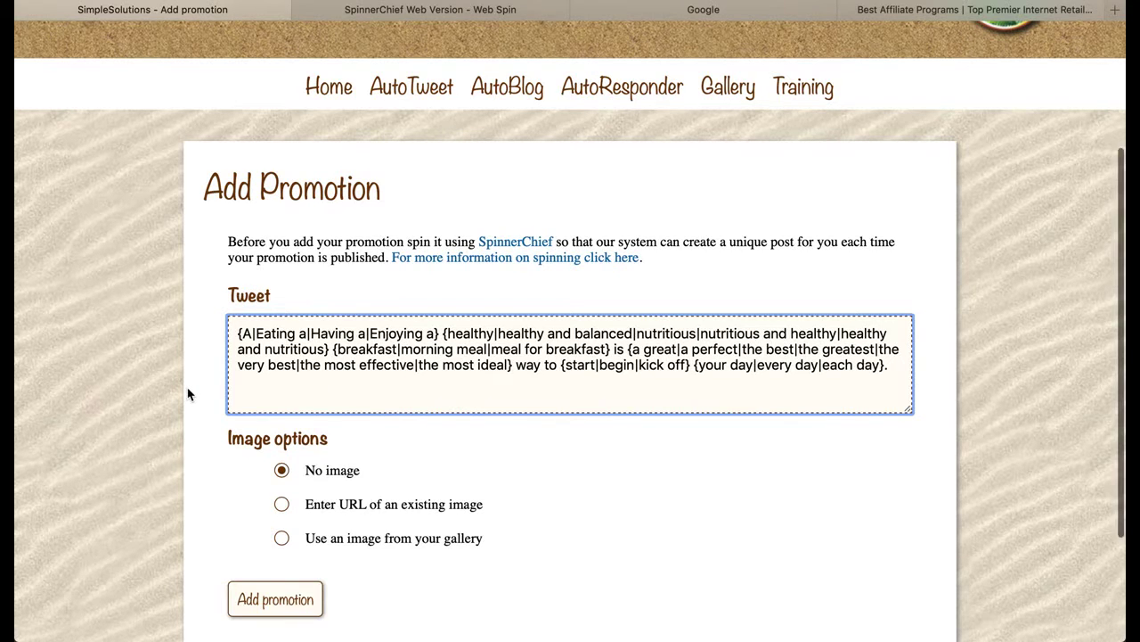
scroll(188, 394, down, 4)
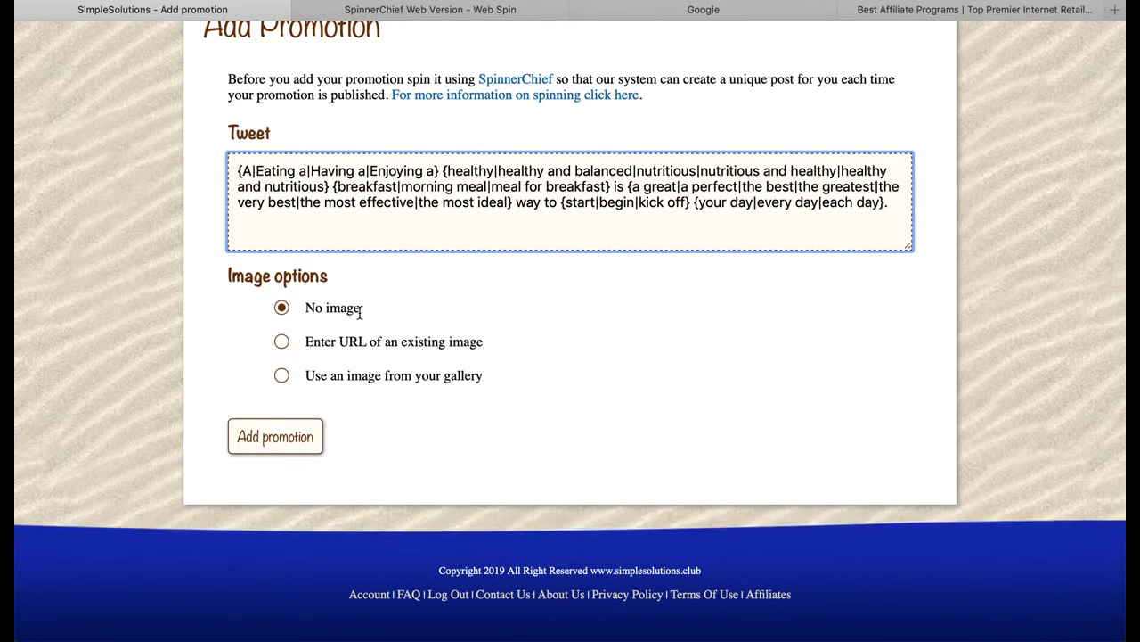
click(281, 344)
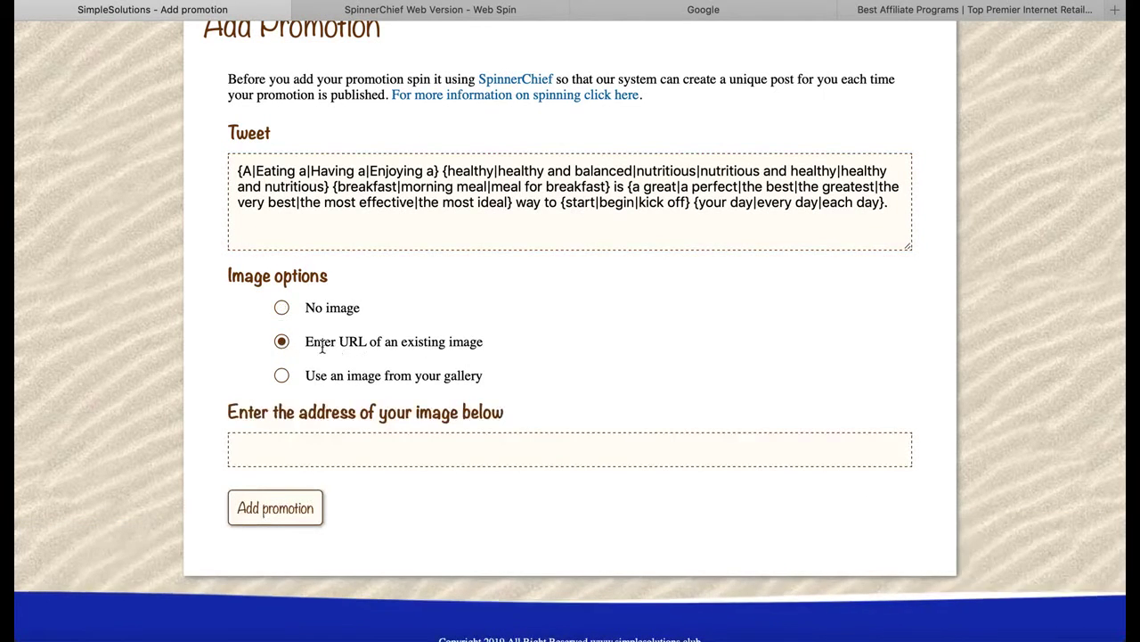
scroll(339, 348, down, 1)
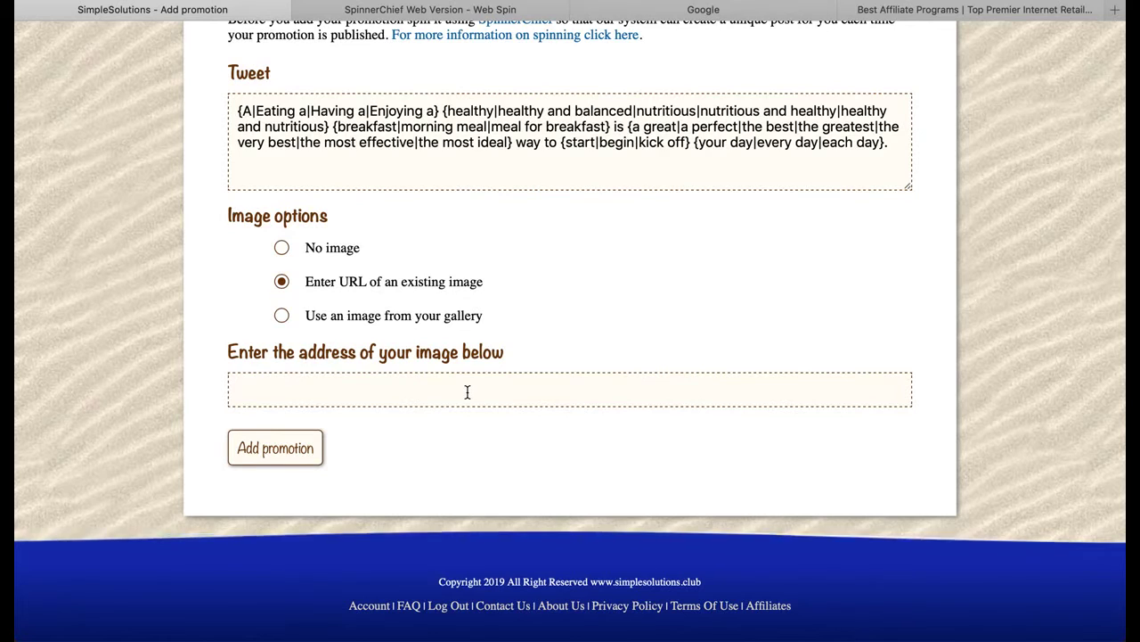
scroll(467, 392, up, 10)
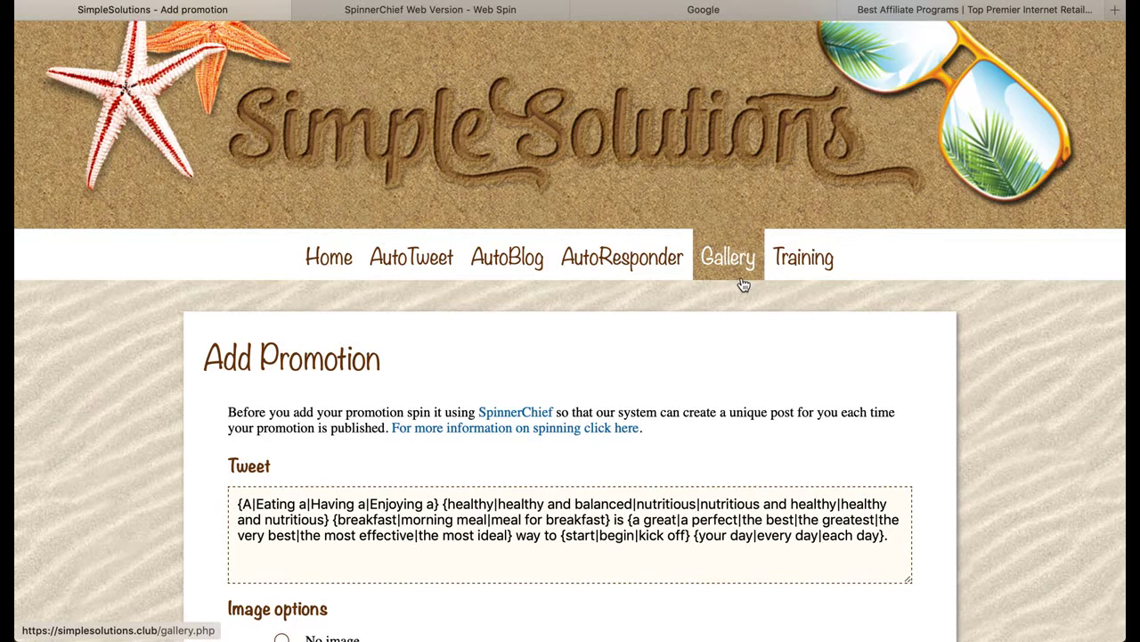
scroll(514, 351, down, 5)
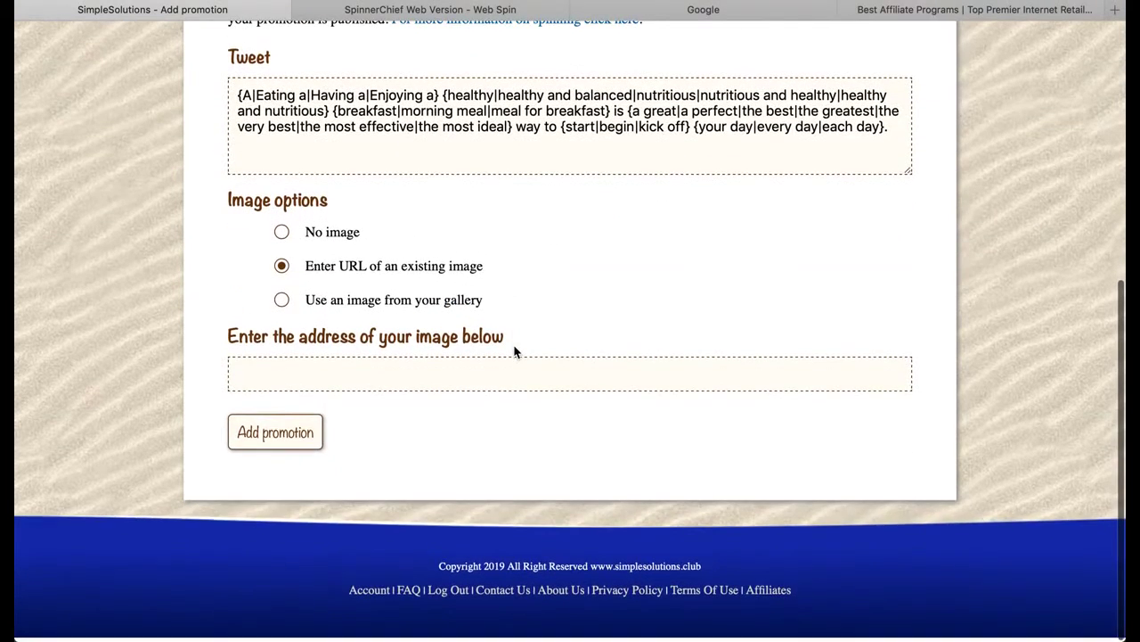
Switch the promotion image source to the gallery, filtered to BREAKFAST images
click(282, 304)
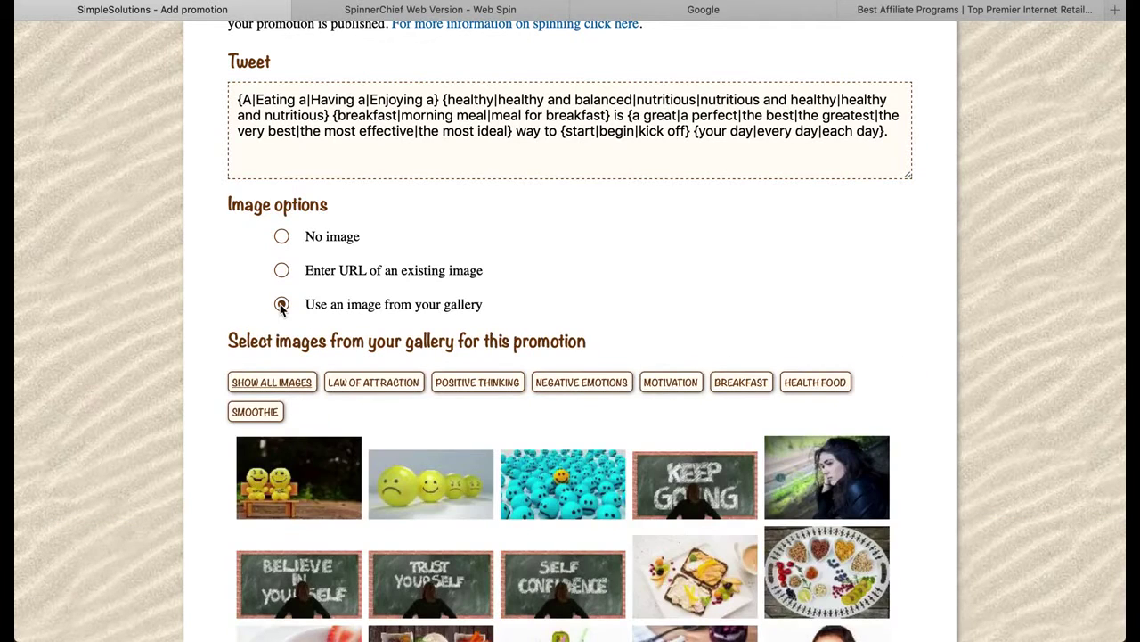
scroll(150, 356, down, 3)
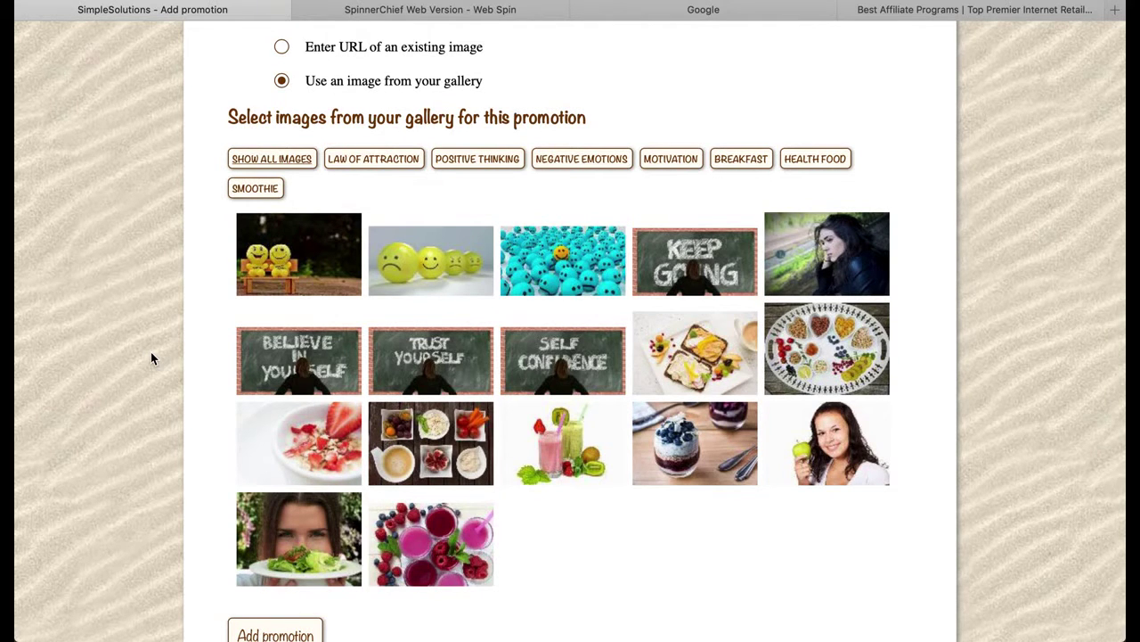
click(750, 162)
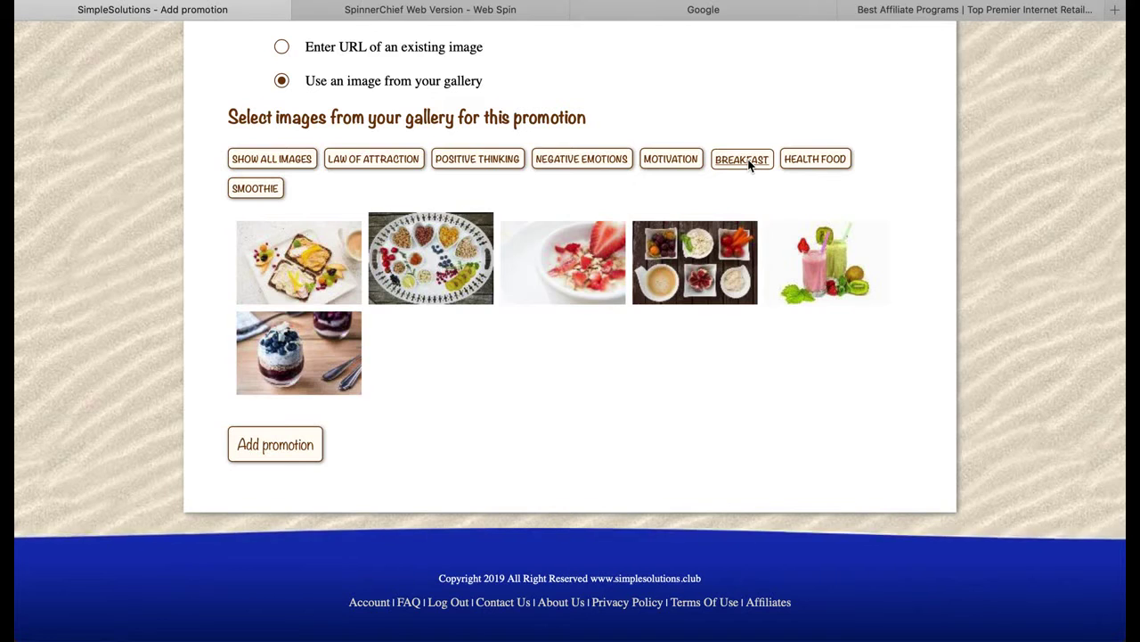
Attach six breakfast images (toast, heart platter, yogurt bowl, coffee, smoothie, parfait) and save the promotion
click(312, 280)
click(428, 278)
click(556, 283)
click(712, 283)
click(835, 283)
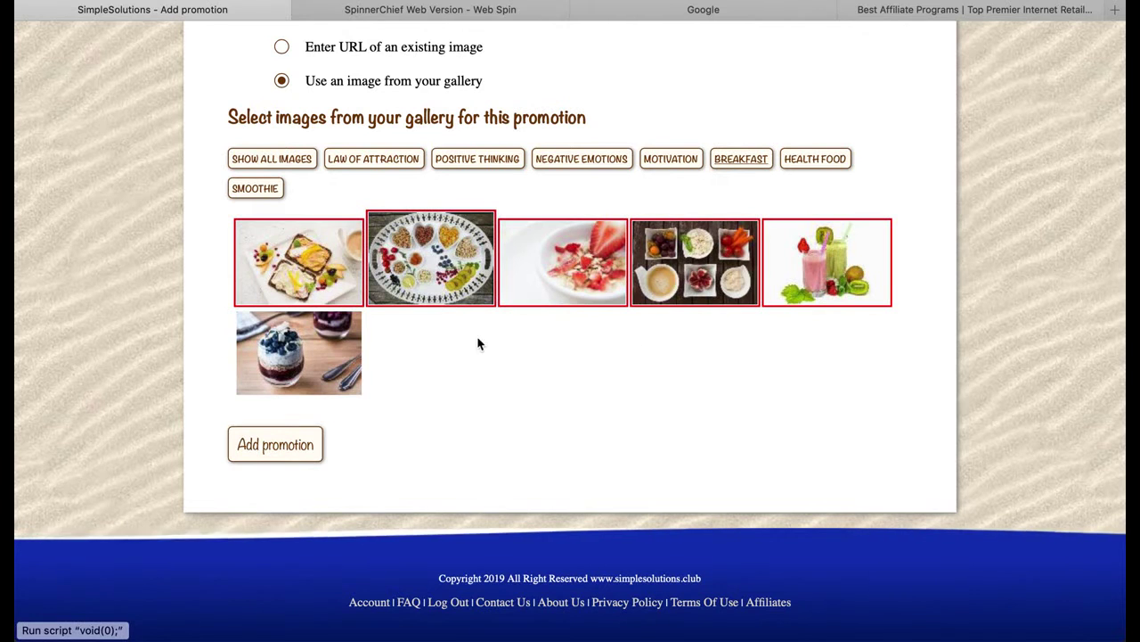
click(336, 358)
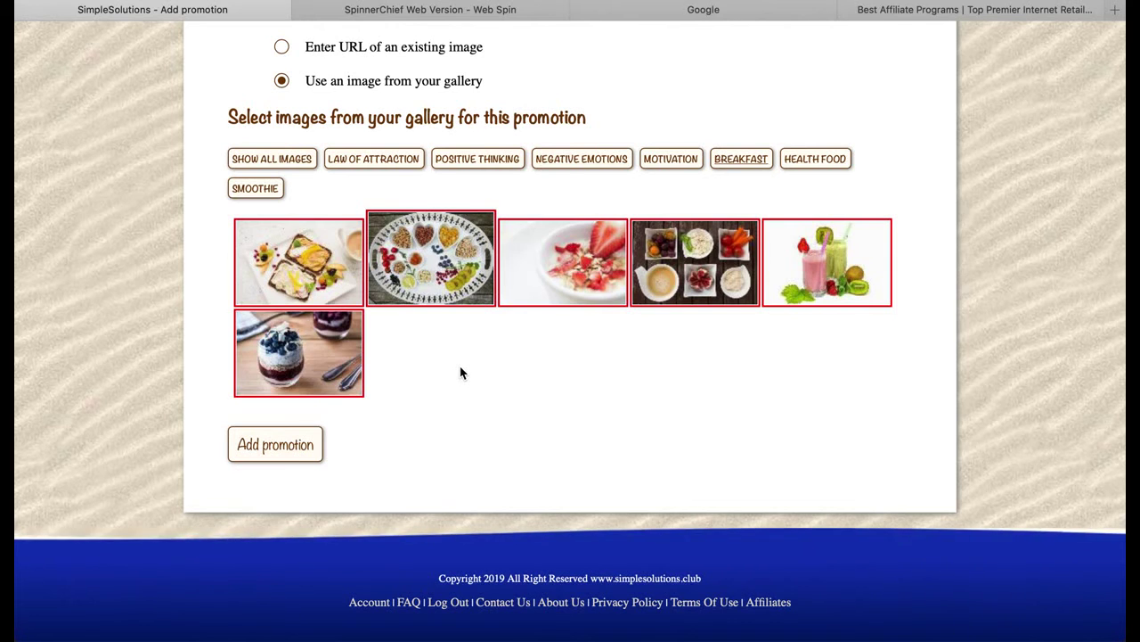
click(266, 446)
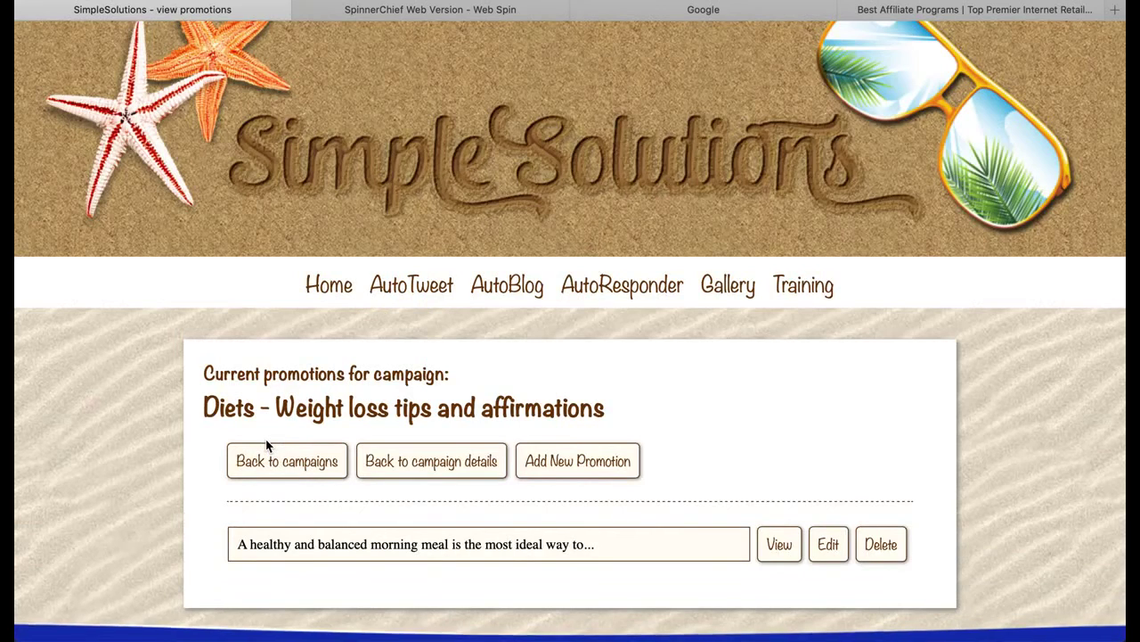
Preview the new breakfast promotion and scroll down to its six attached images
click(778, 546)
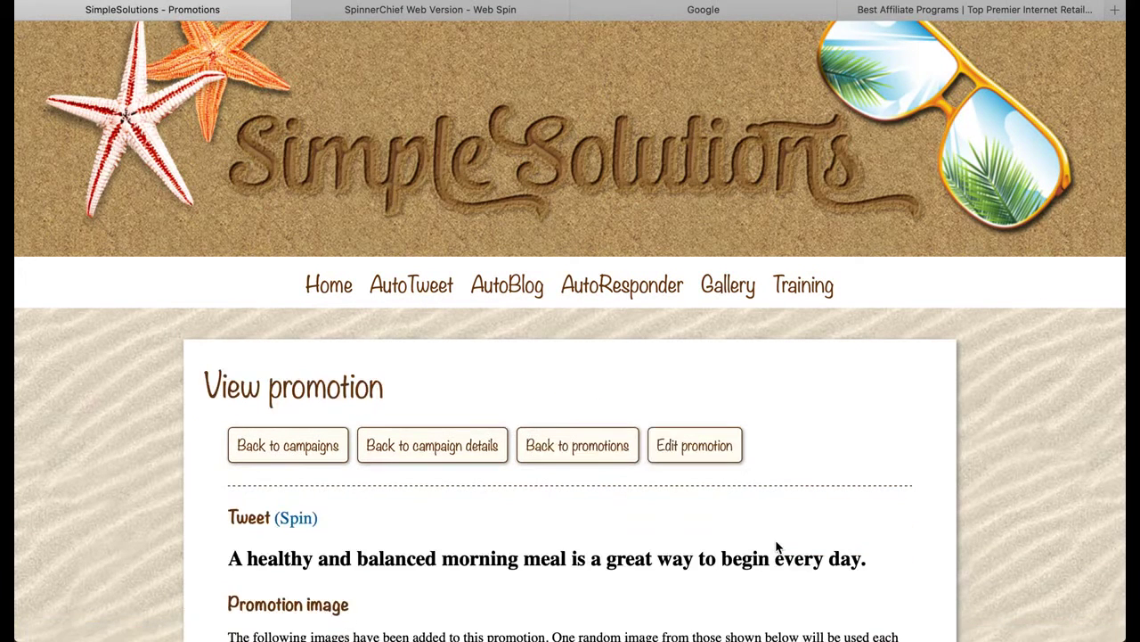
scroll(544, 516, down, 5)
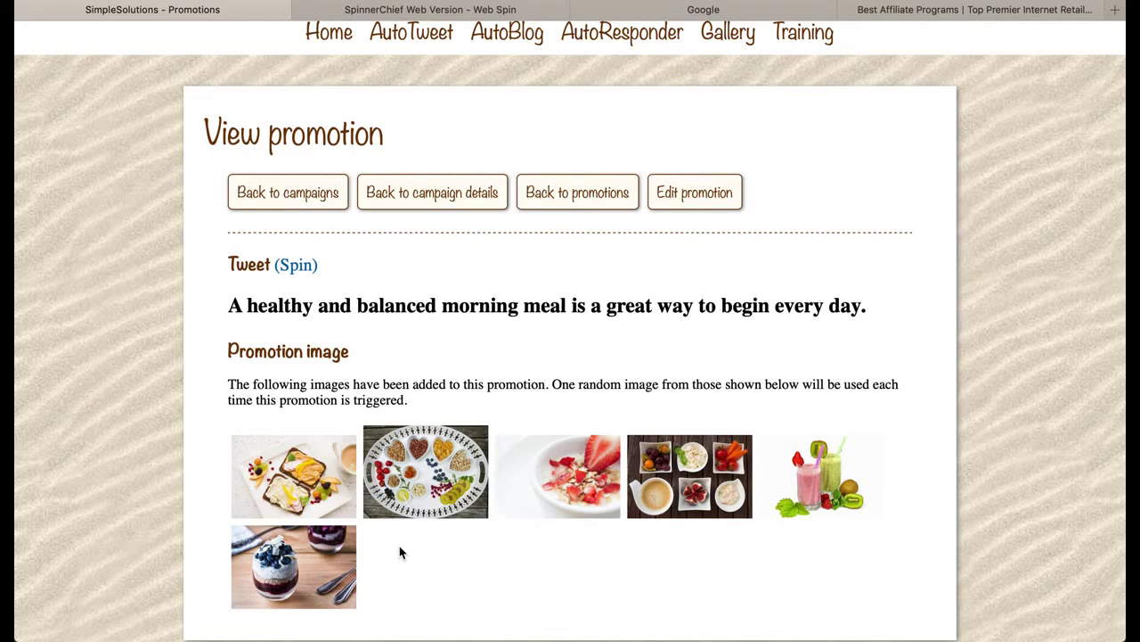
Spin the breakfast tweet thirteen times to preview variants, then go back to the promotions list
click(302, 272)
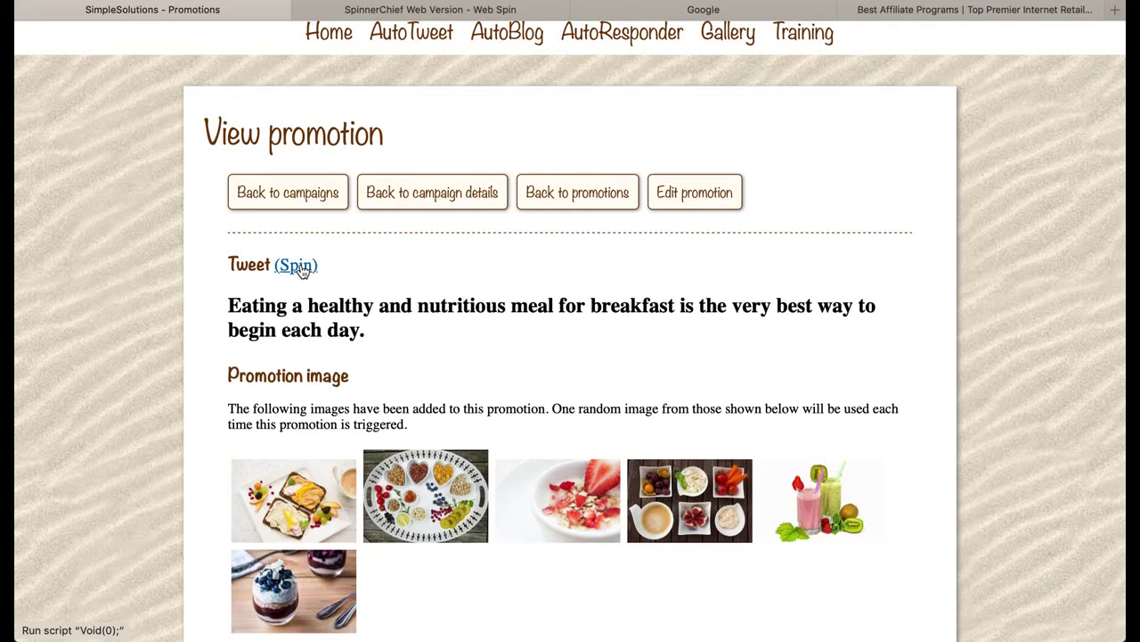
click(302, 272)
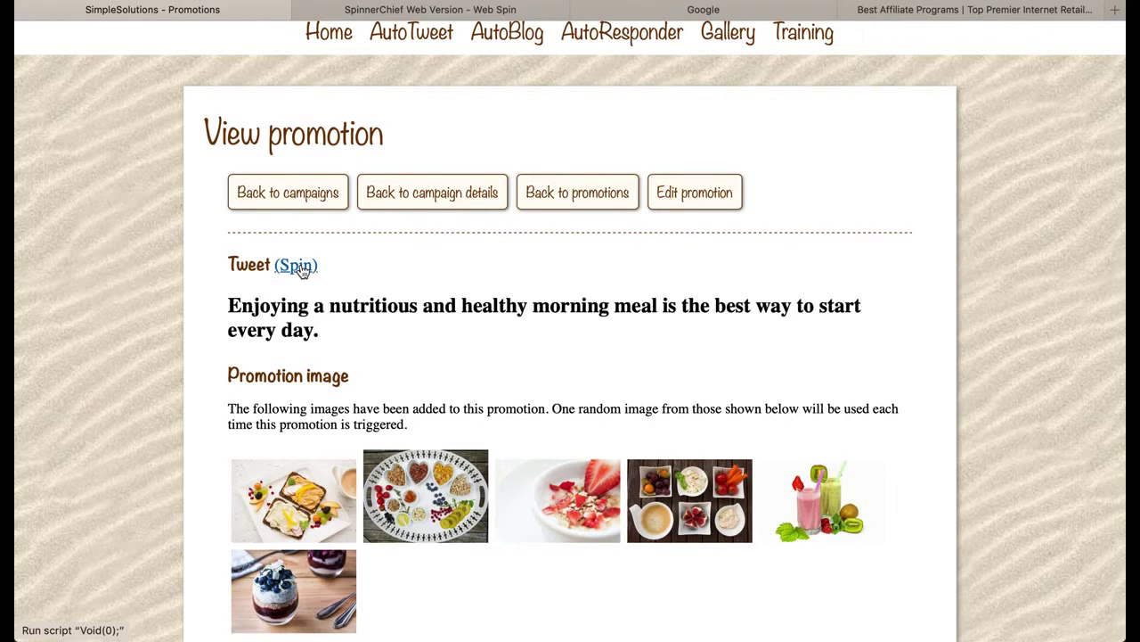
click(302, 271)
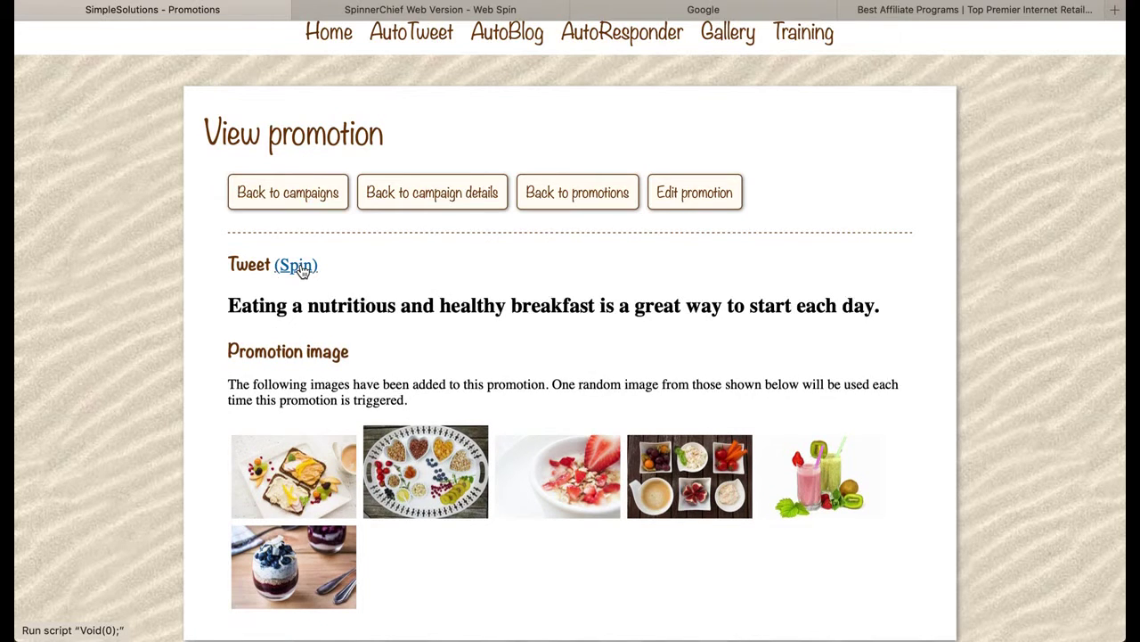
click(302, 271)
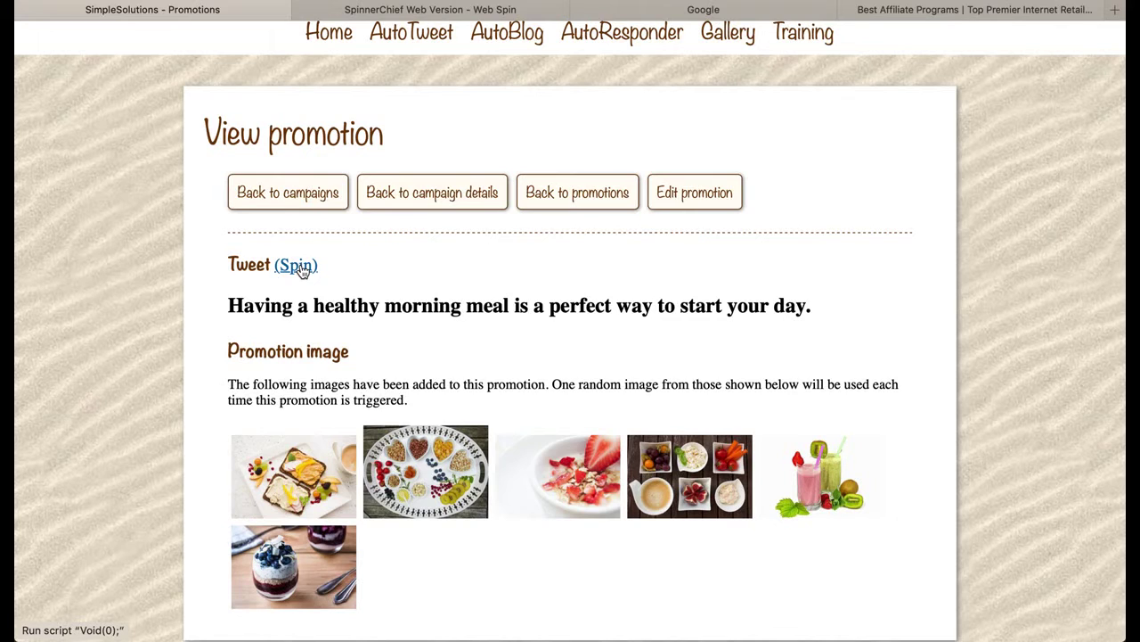
click(302, 272)
click(302, 272)
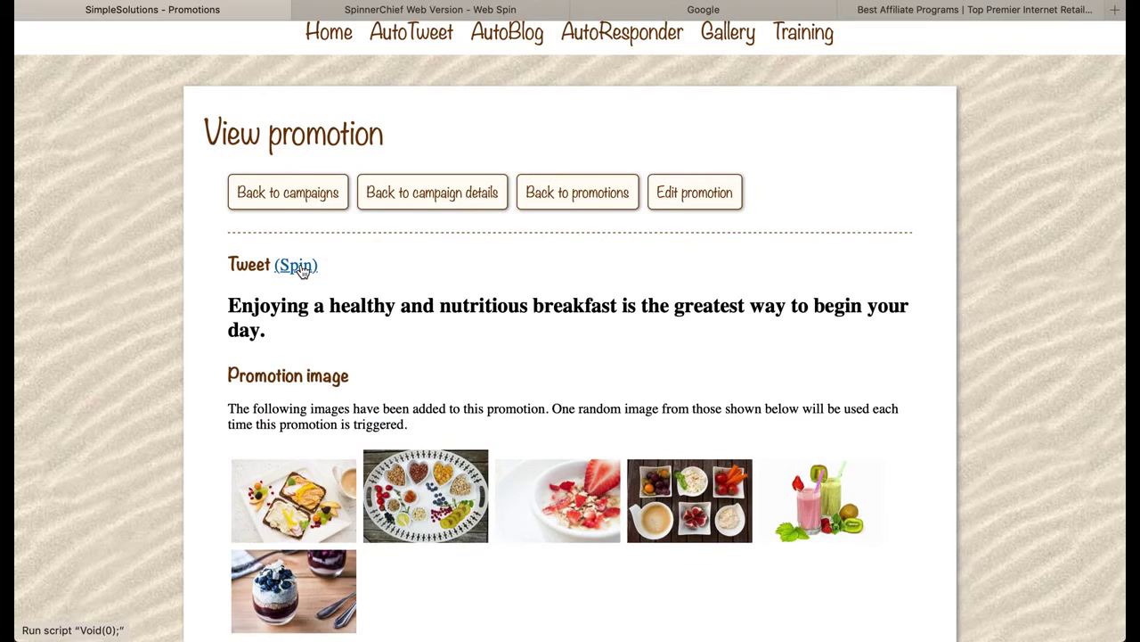
click(302, 272)
click(302, 272)
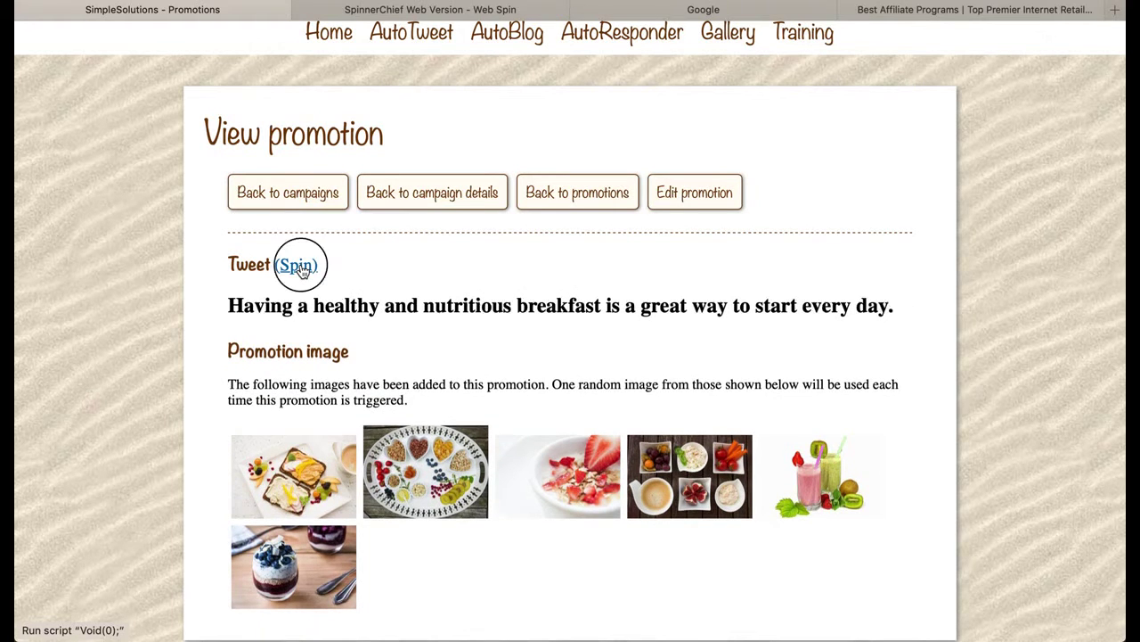
click(302, 271)
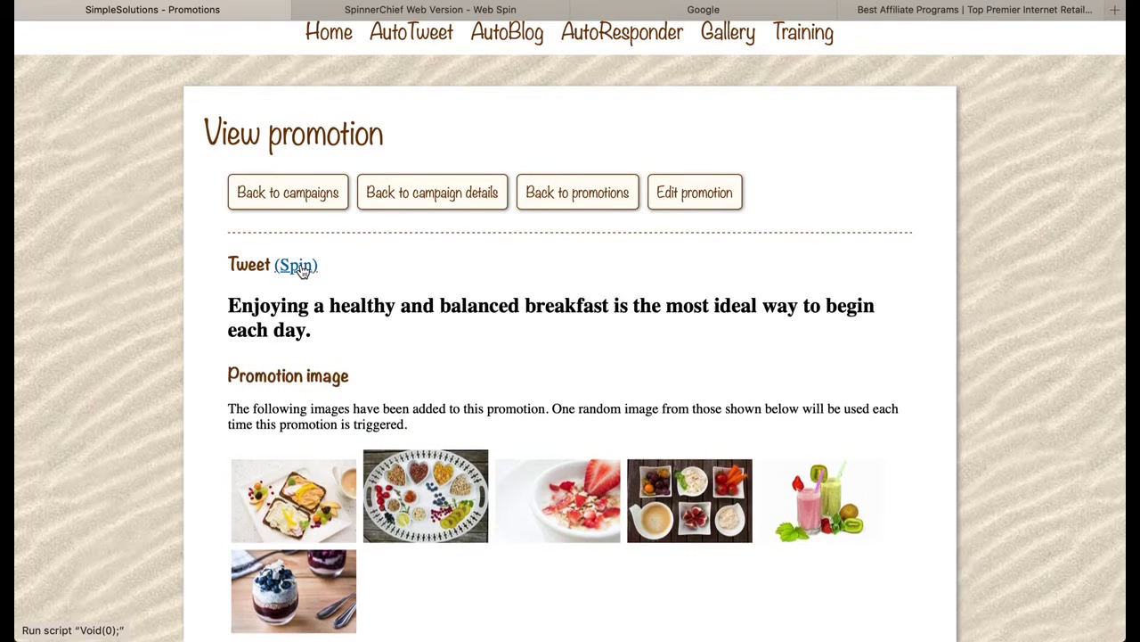
click(302, 272)
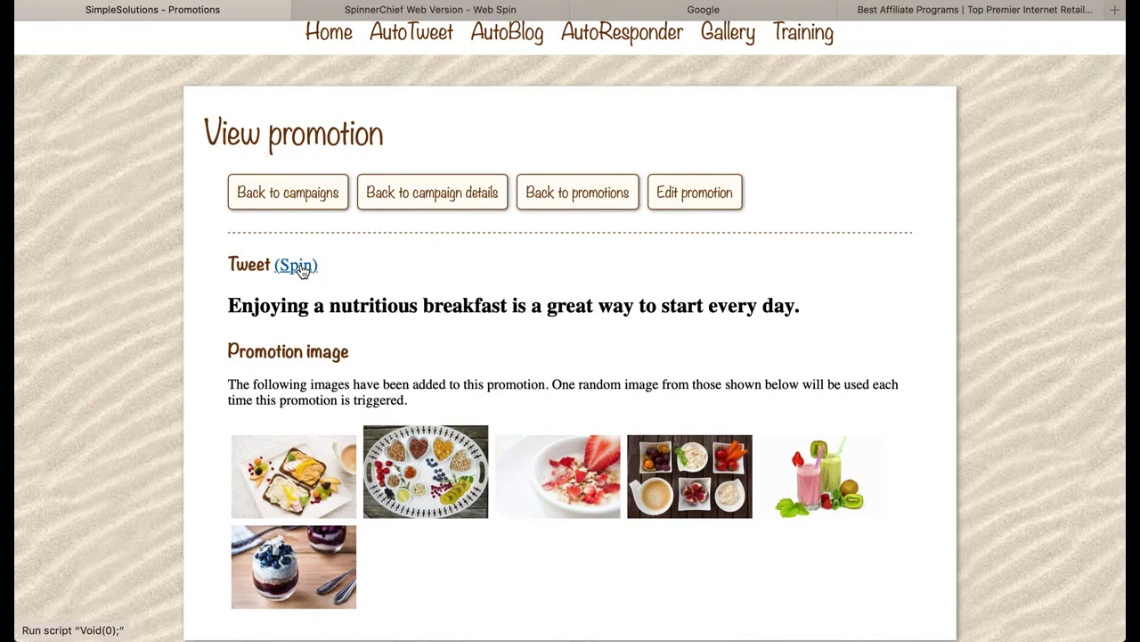
click(302, 272)
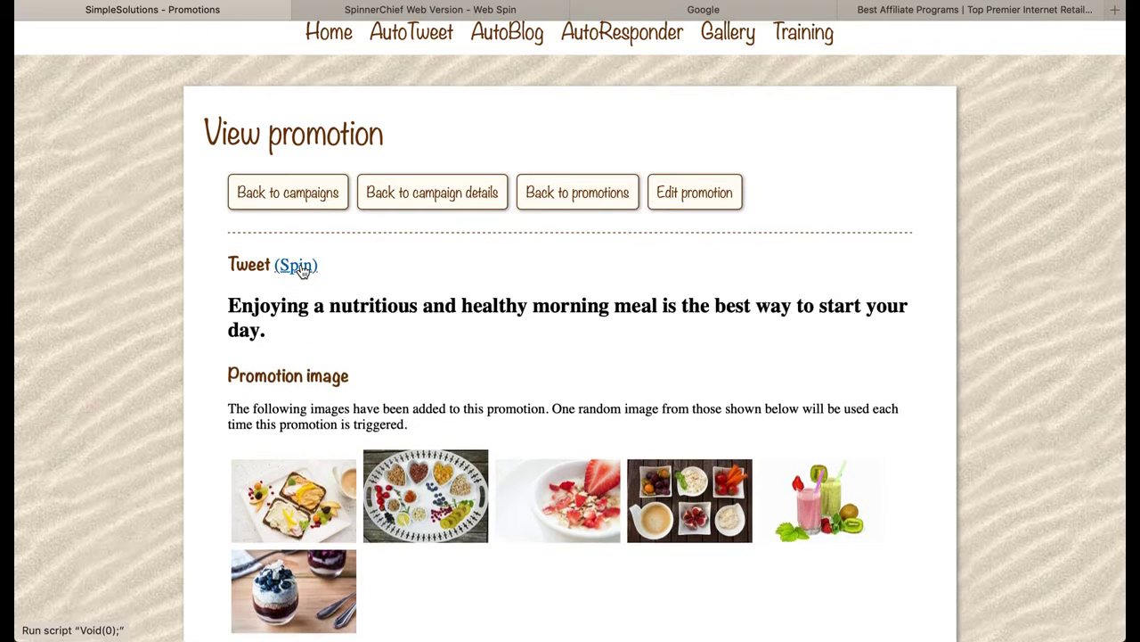
click(302, 272)
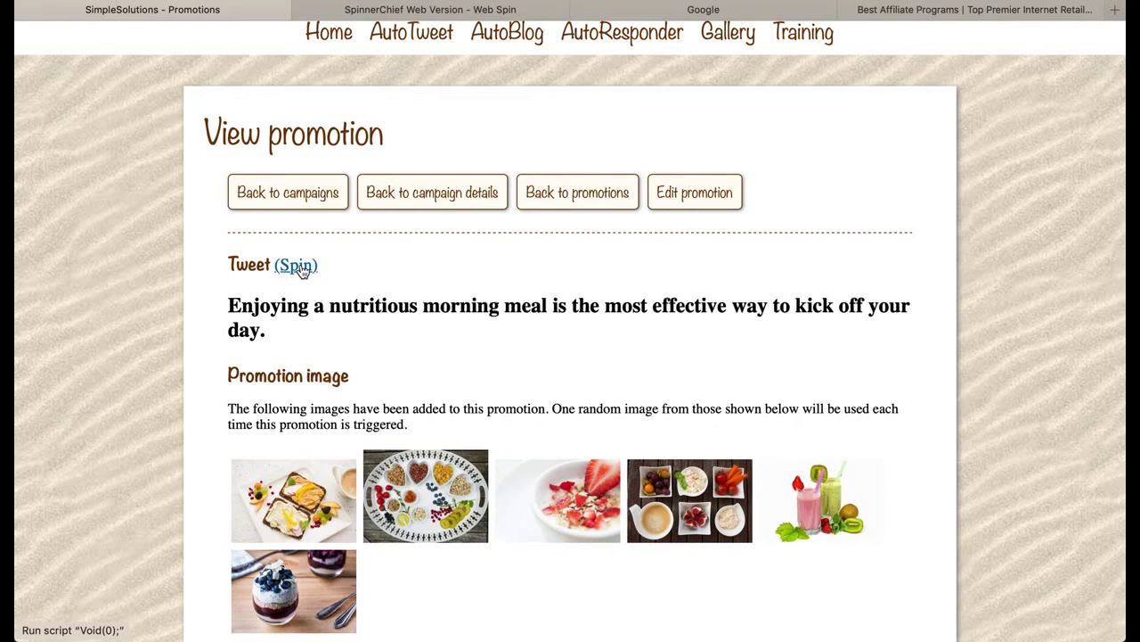
click(302, 272)
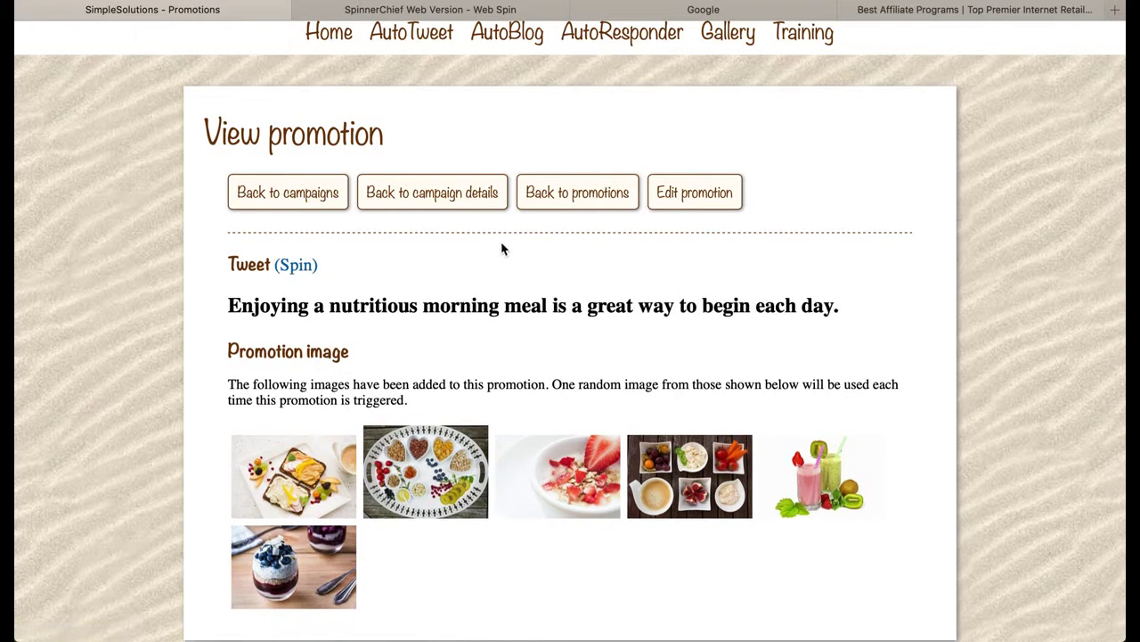
click(585, 204)
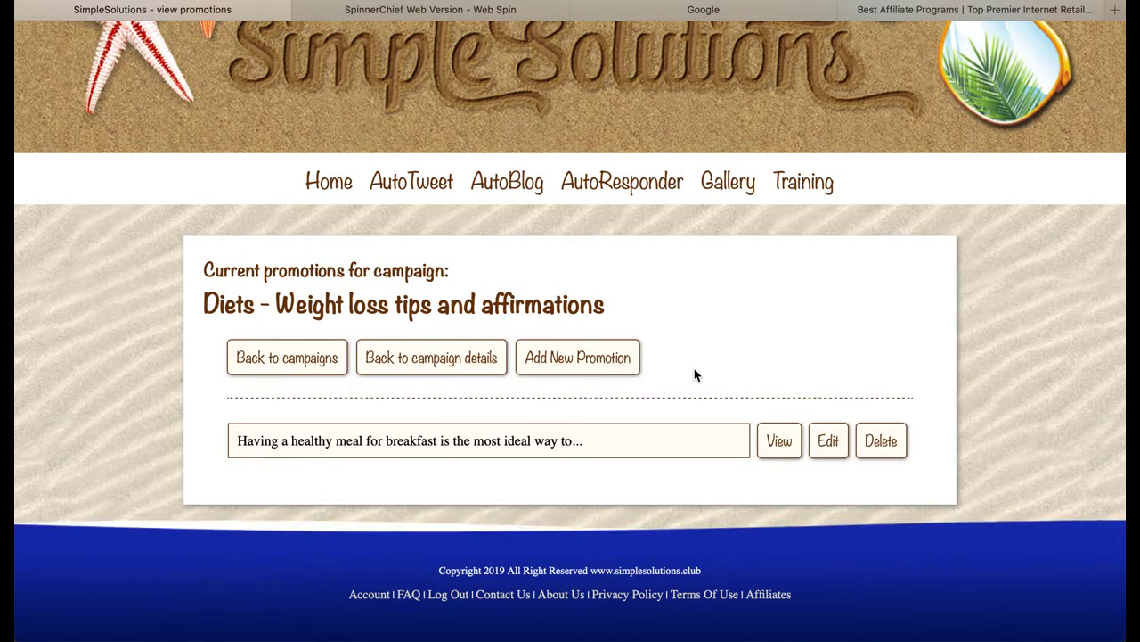
Switch to the Google browser tab
click(736, 12)
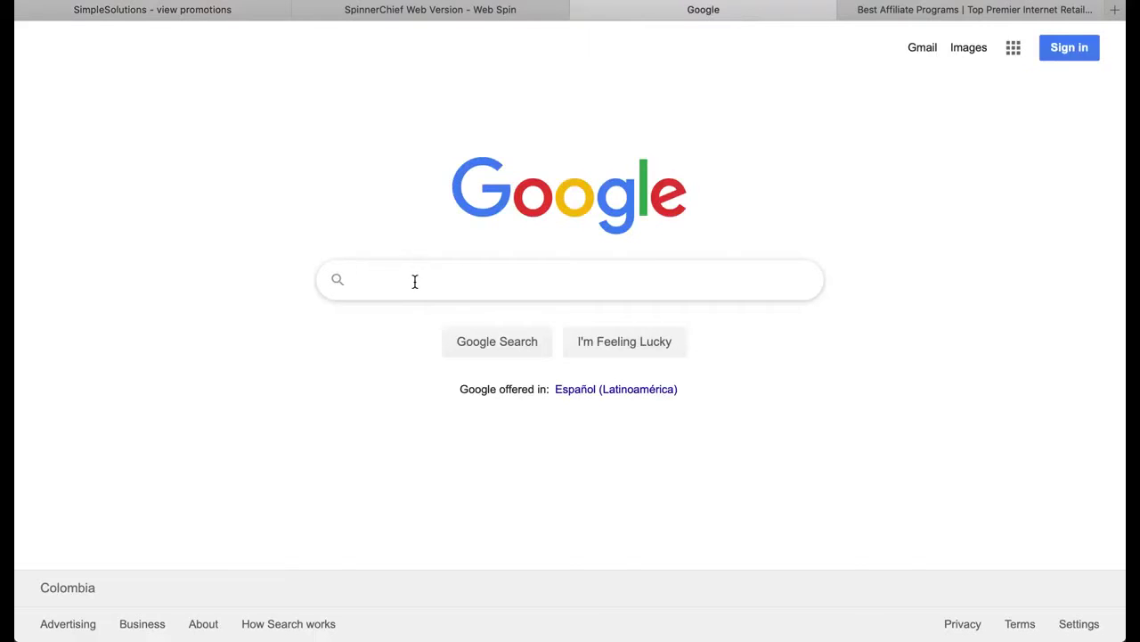
Search Google for 'weight loss tips' and skim the results before returning to the top
text(weight loss tips)
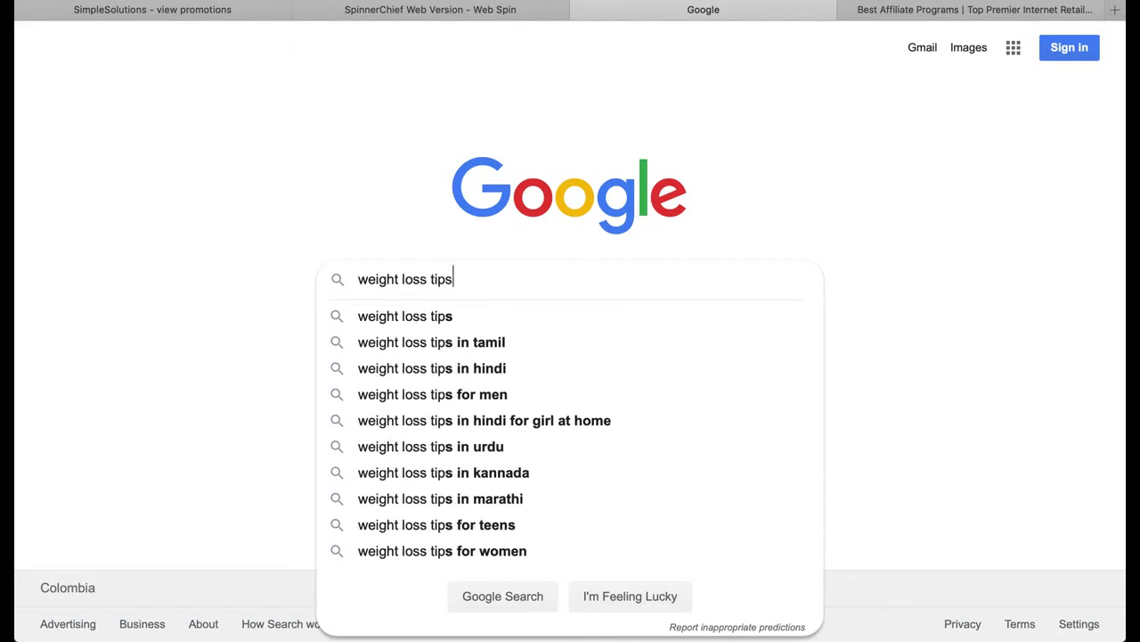
key(Return)
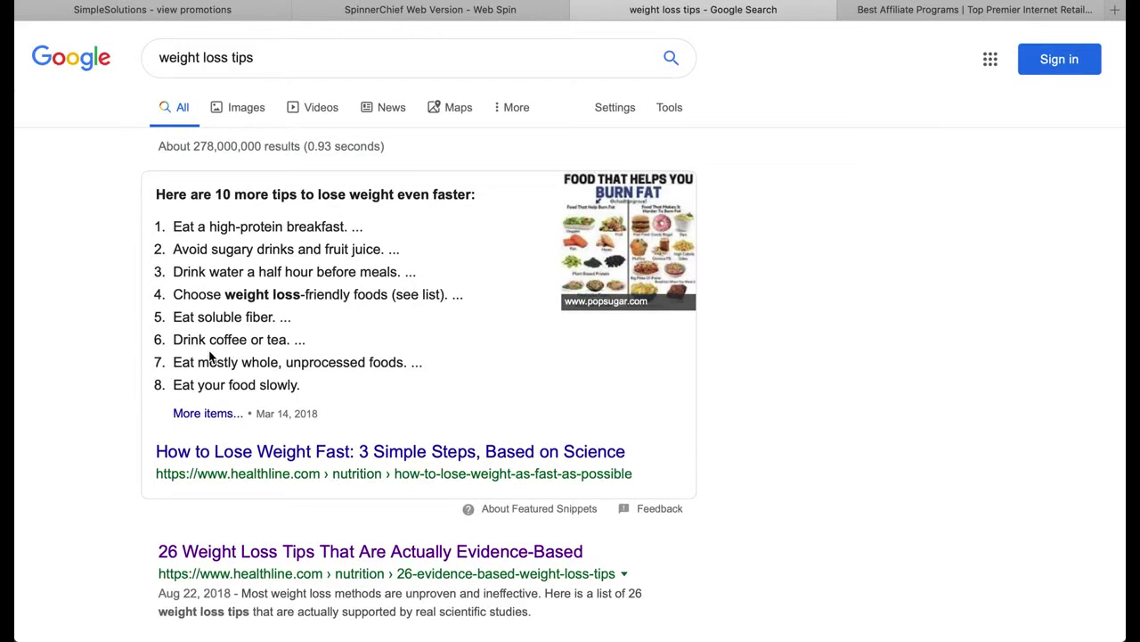
scroll(127, 240, down, 3)
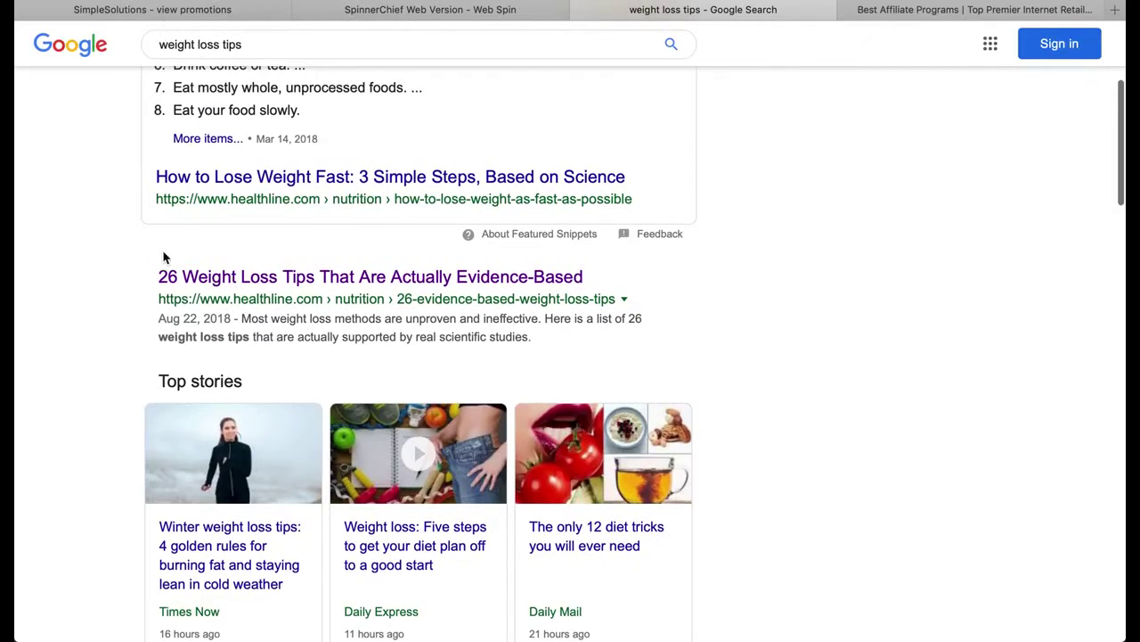
scroll(111, 284, down, 5)
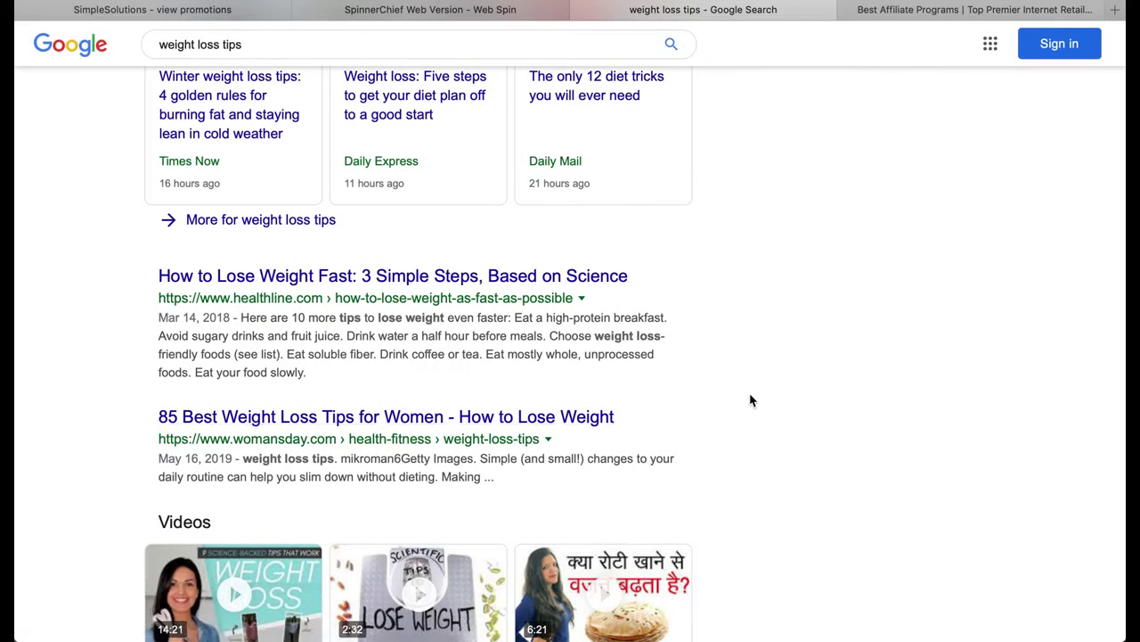
scroll(750, 400, down, 7)
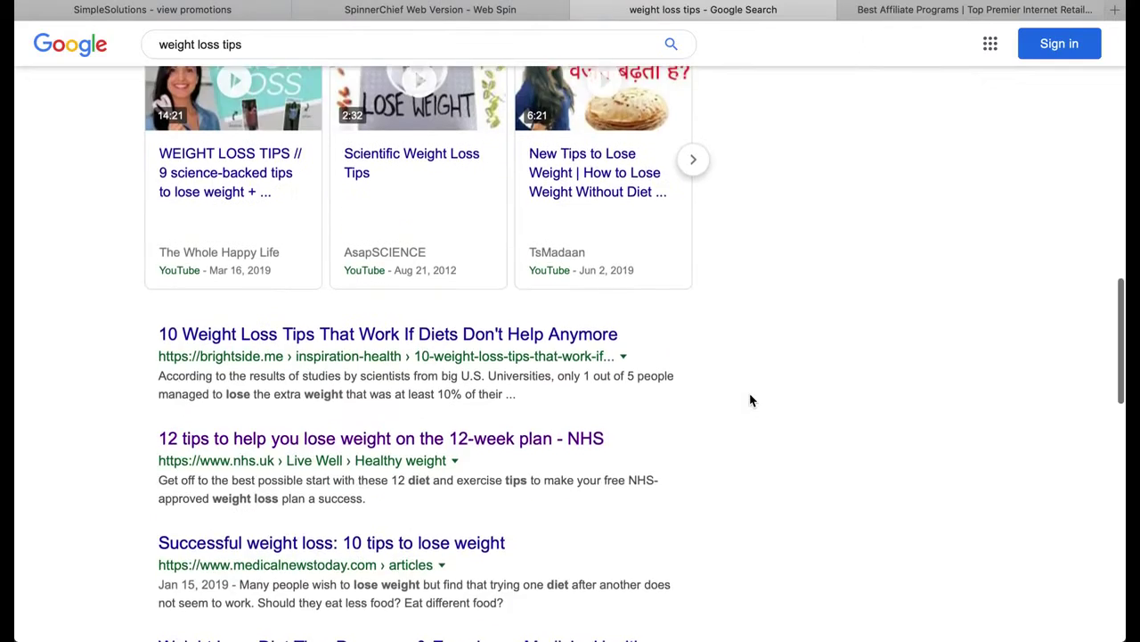
scroll(750, 400, up, 9)
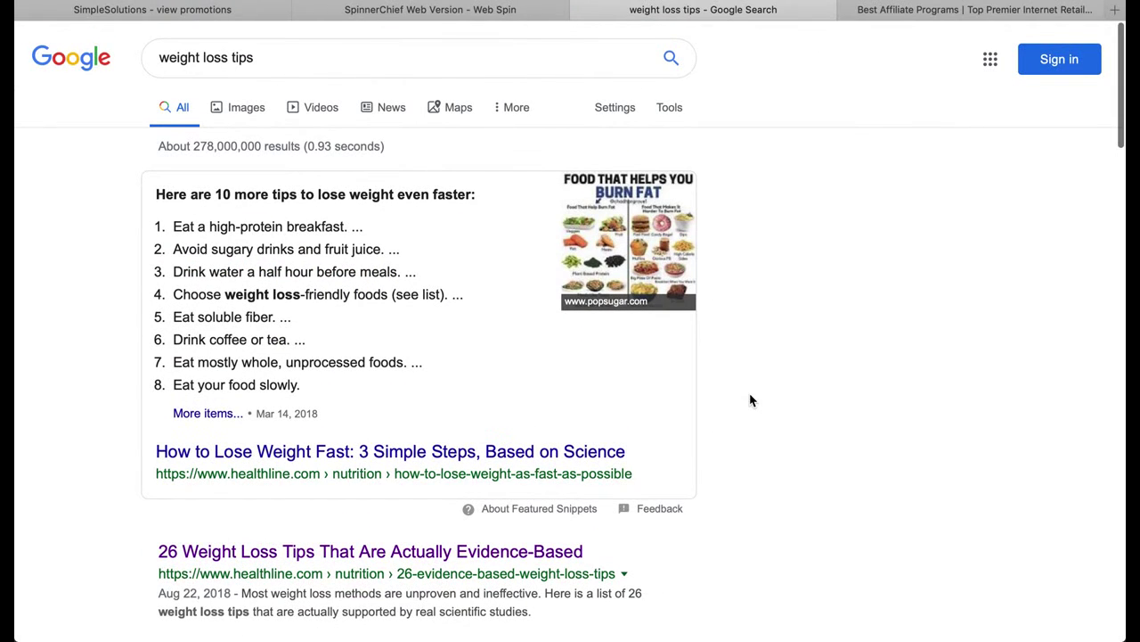
Search Google for 'golf swing tips' and scroll through the results and back to the top
click(264, 57)
key(super+a)
text(golf w)
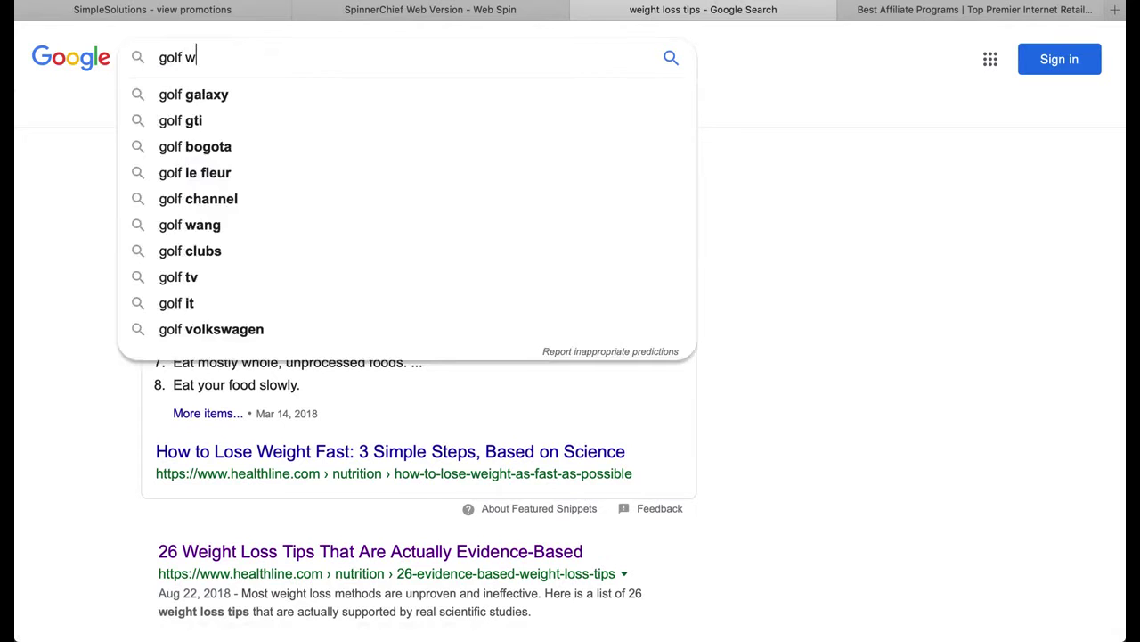
key(BackSpace)
key(BackSpace)
text(swing tips)
key(Return)
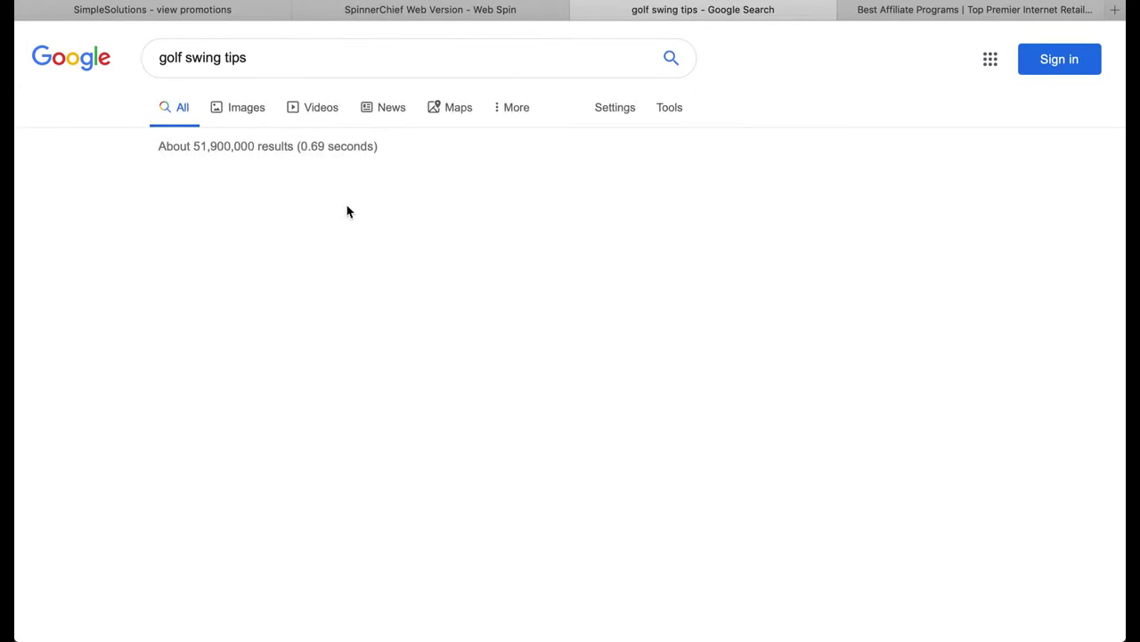
scroll(789, 353, down, 2)
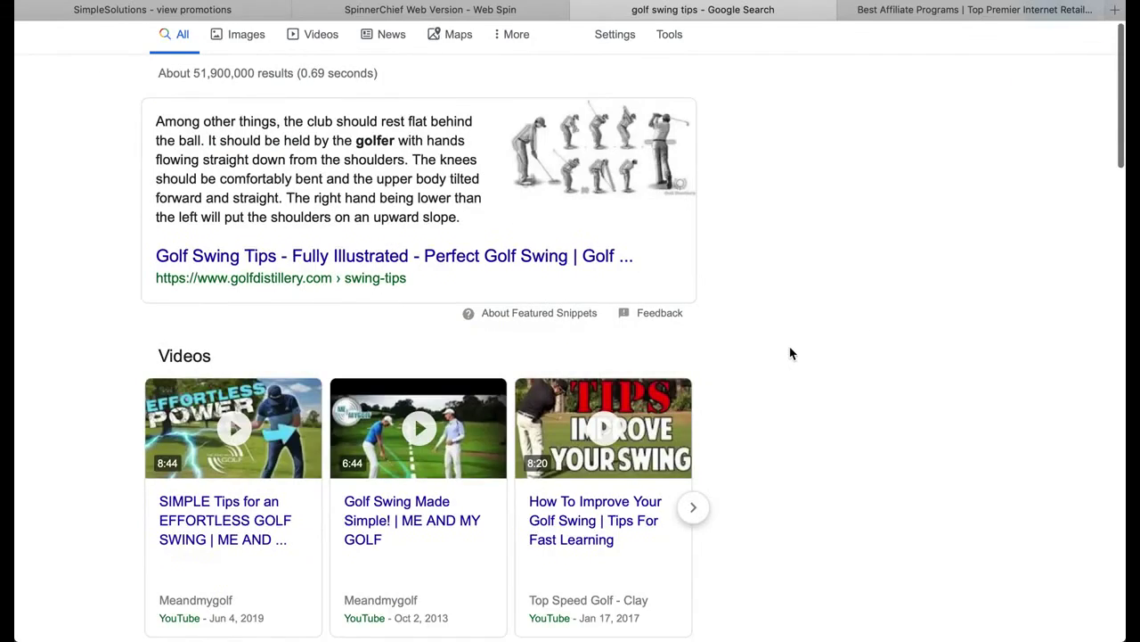
scroll(790, 353, down, 10)
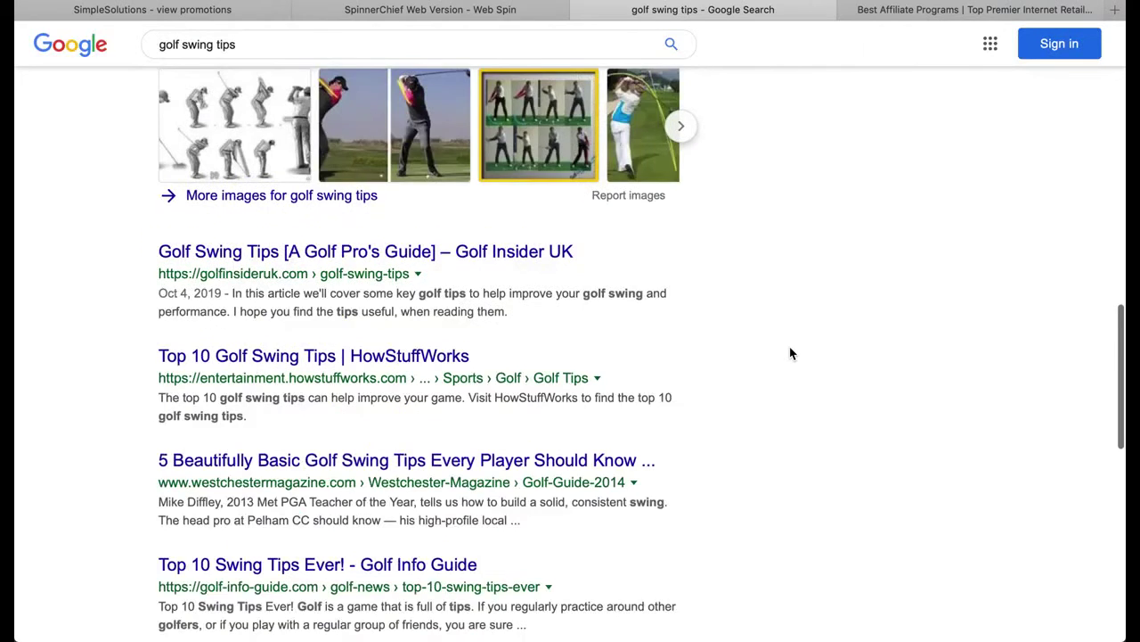
scroll(790, 352, up, 15)
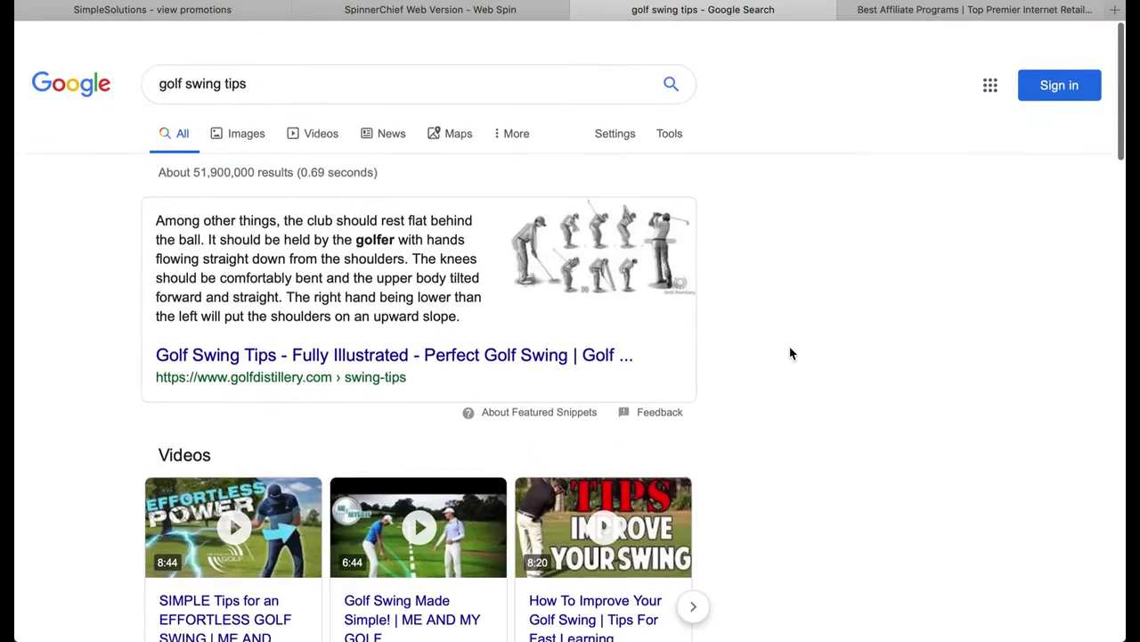
click(253, 59)
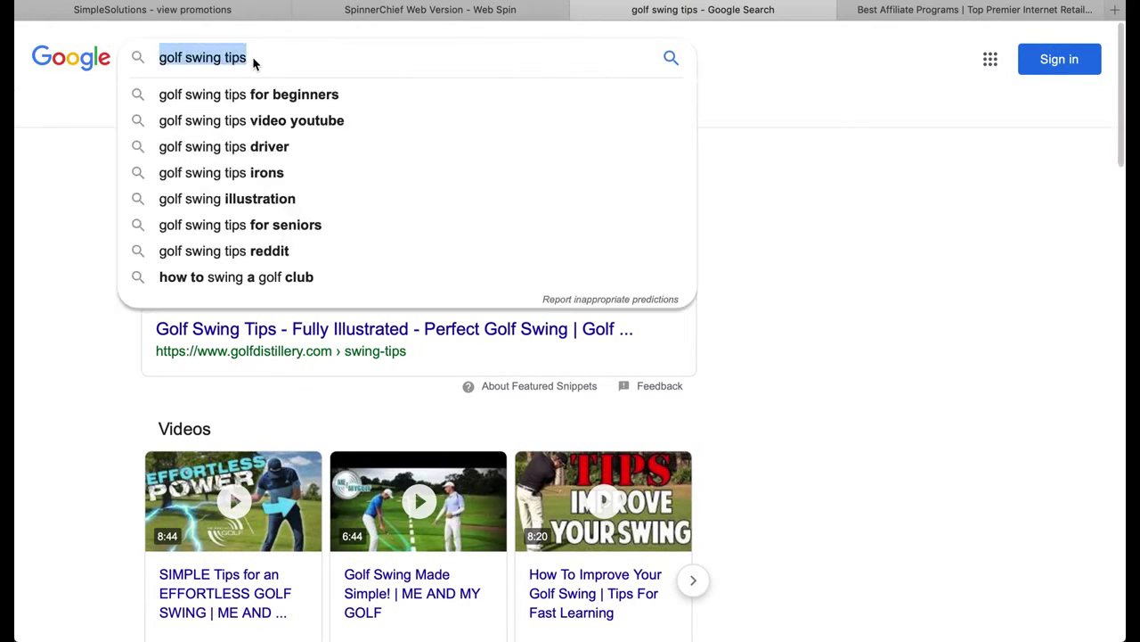
Search for 'weight loss affiramtions' and browse the corrected weight loss affirmations results
text(wei)
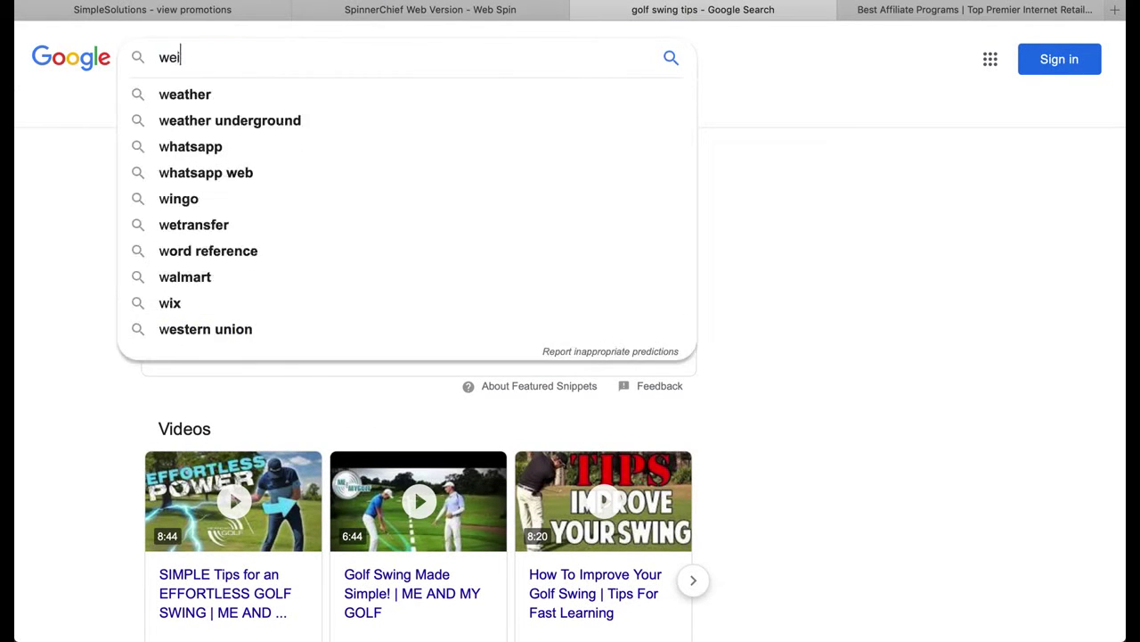
text(ght loss affiramtions)
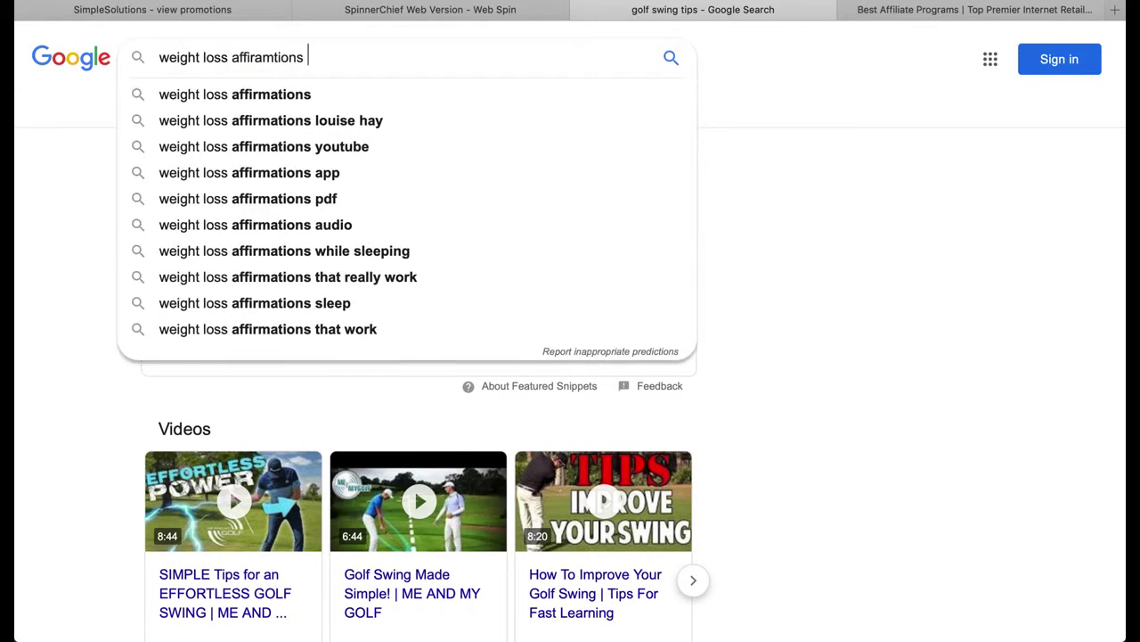
key(Return)
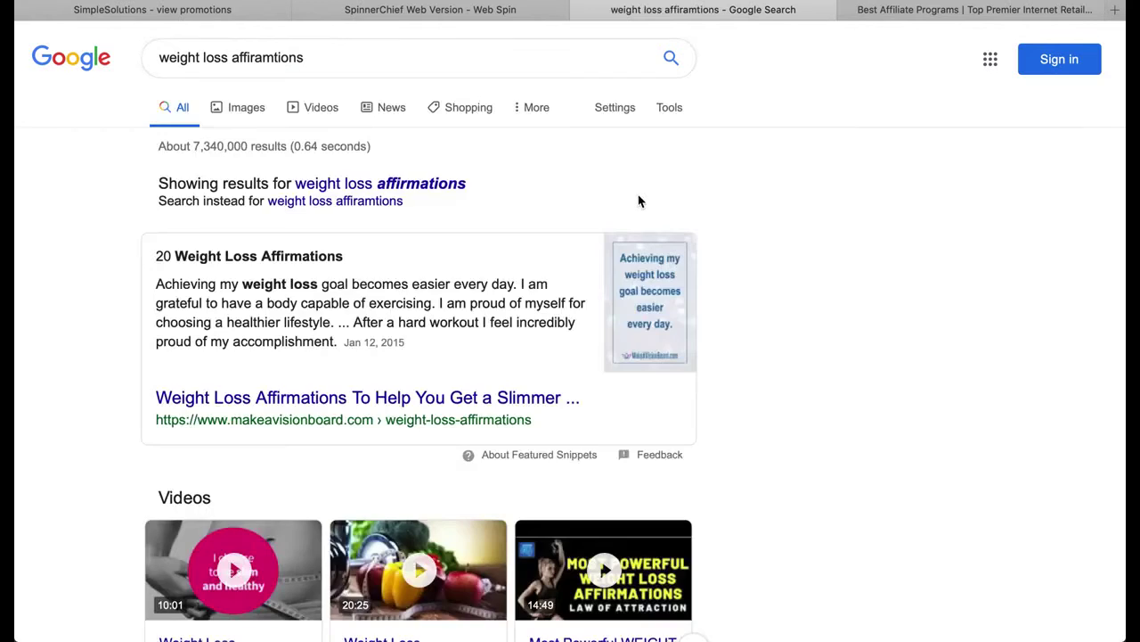
scroll(787, 285, down, 7)
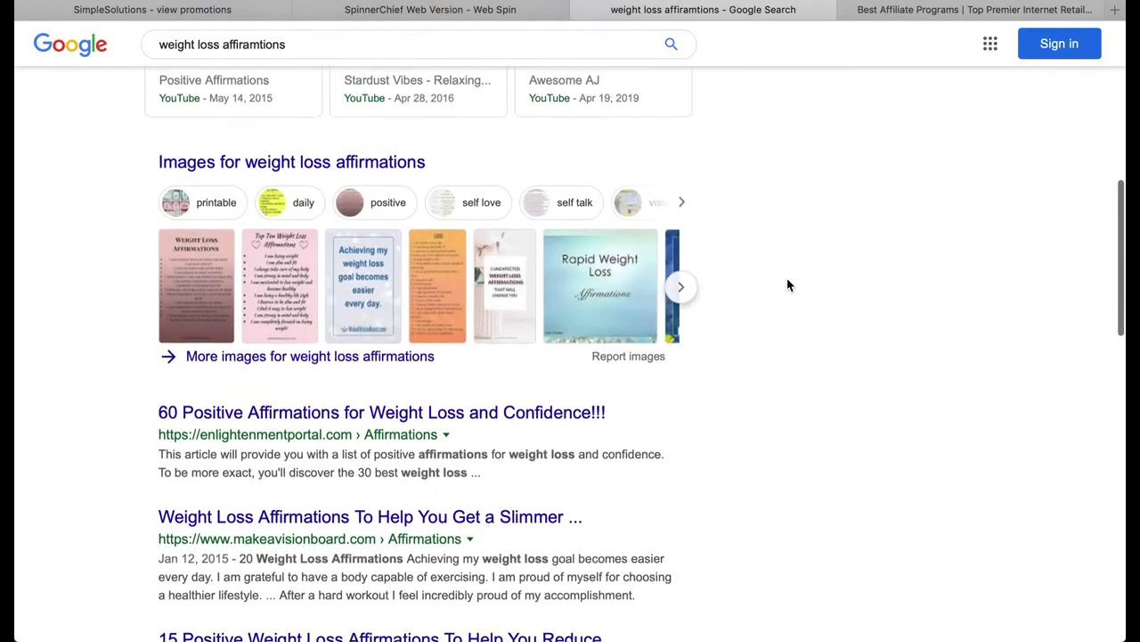
scroll(787, 285, down, 6)
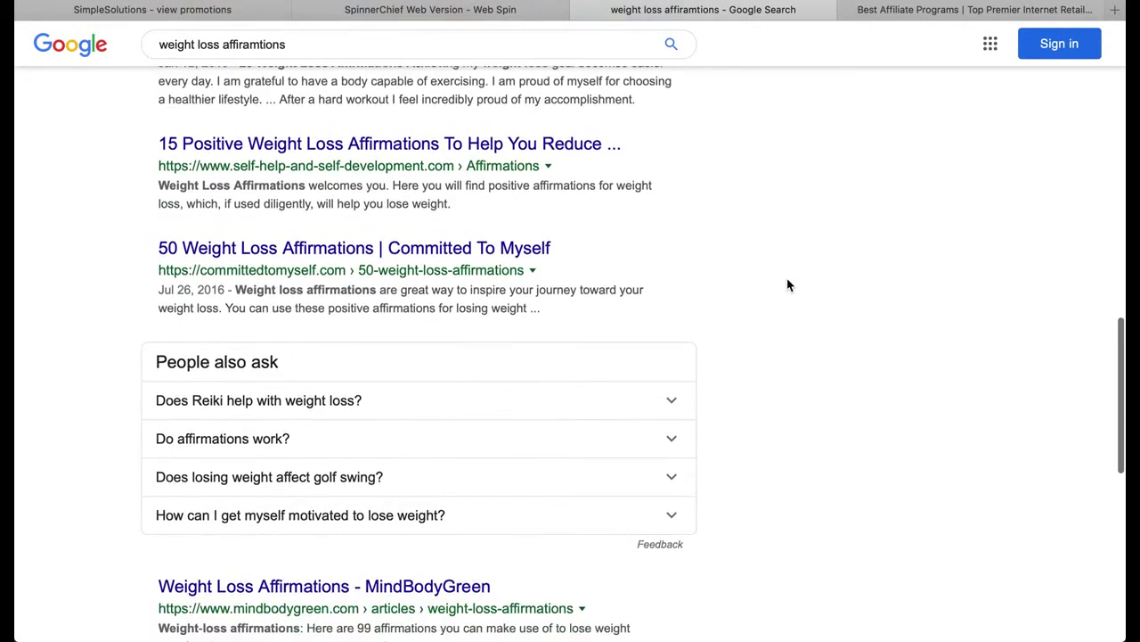
scroll(787, 285, down, 3)
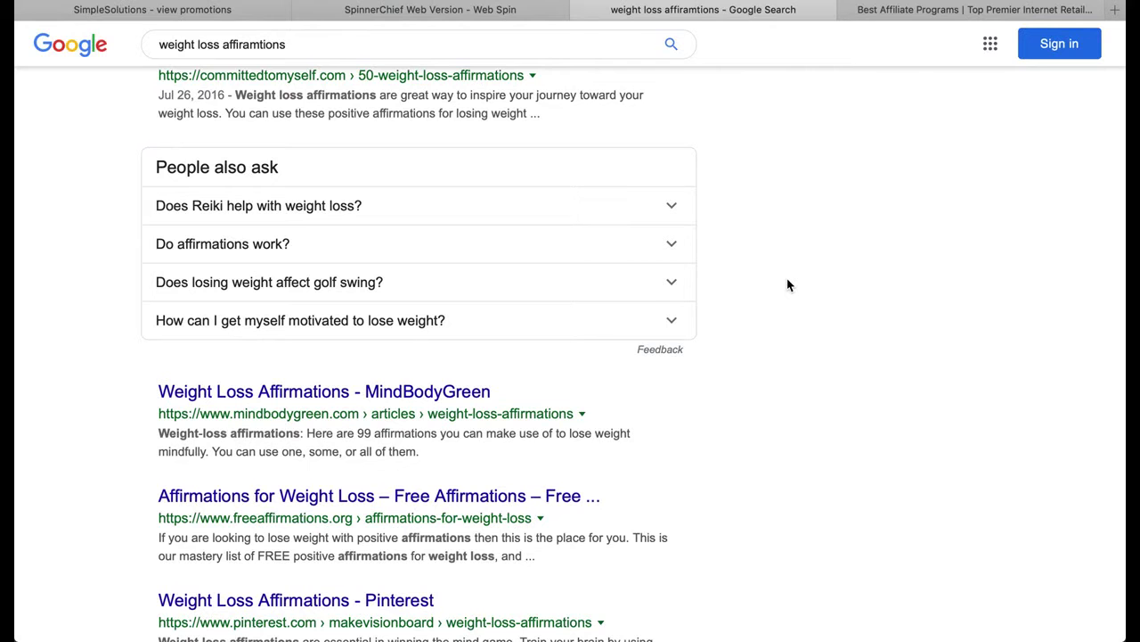
scroll(787, 285, up, 10)
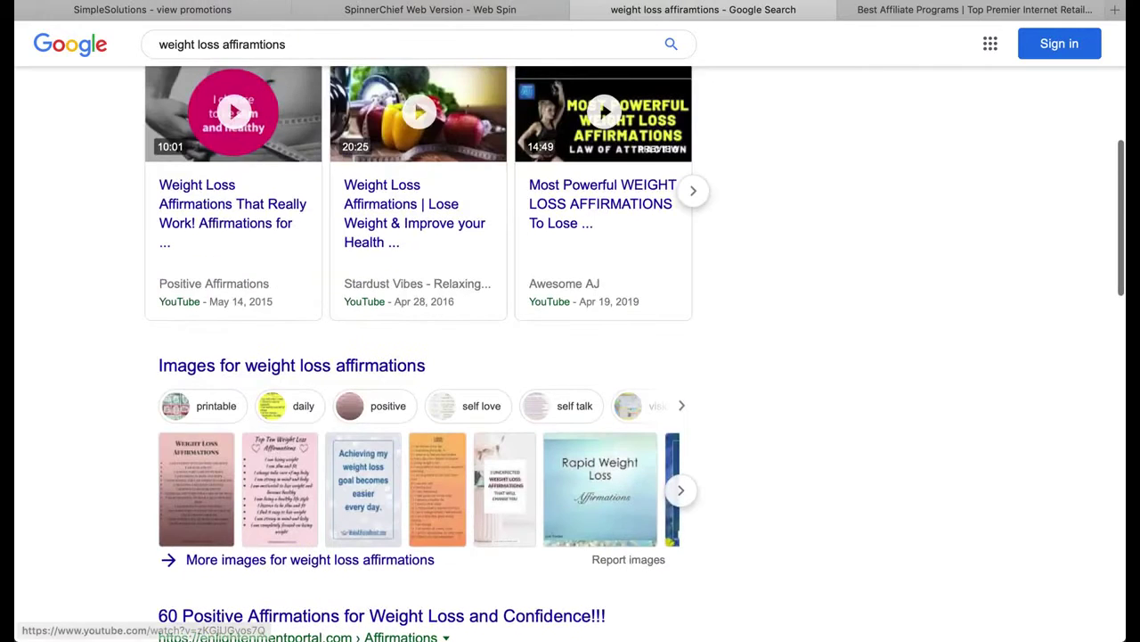
double_click(243, 44)
Change the query to 'weight loss quotes', browse the results, then return to SpinnerChief
text(quotes)
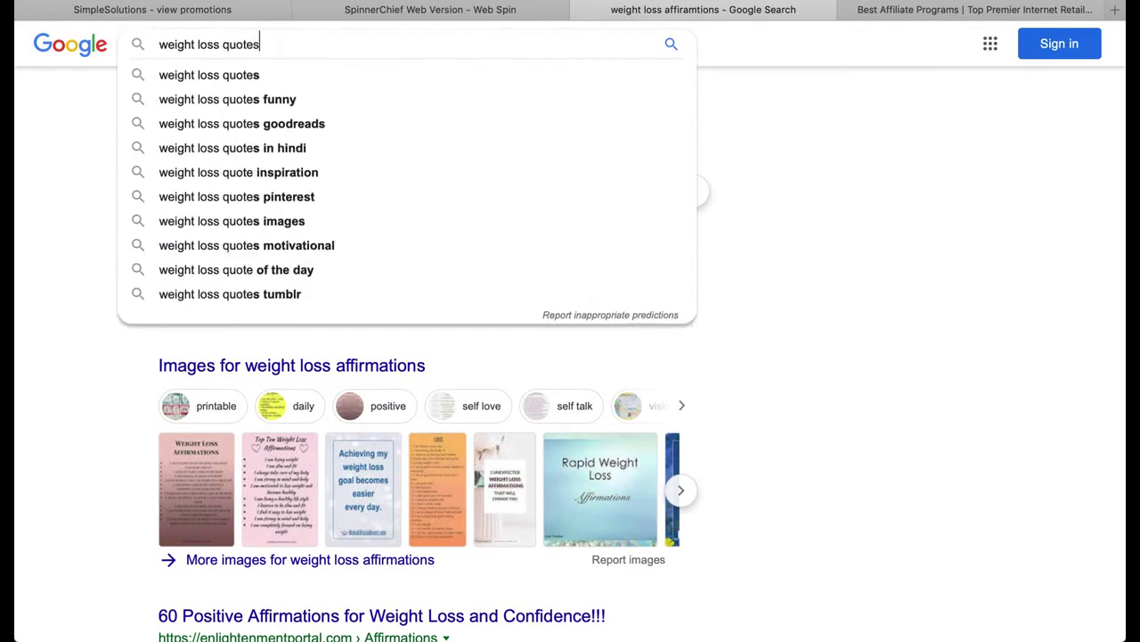
key(Return)
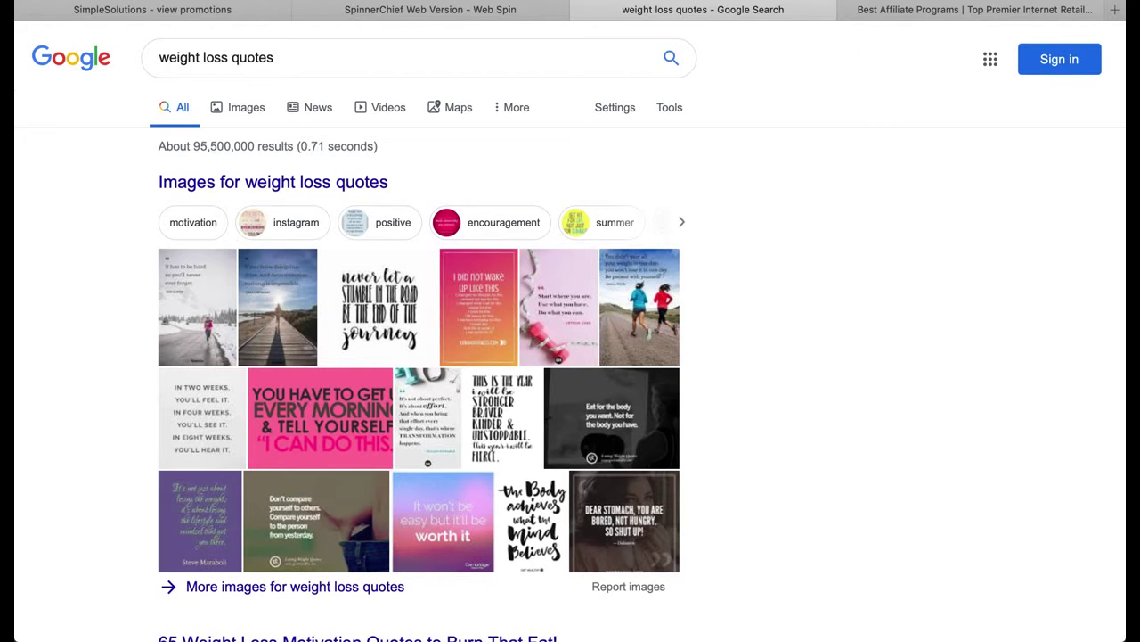
scroll(771, 253, down, 4)
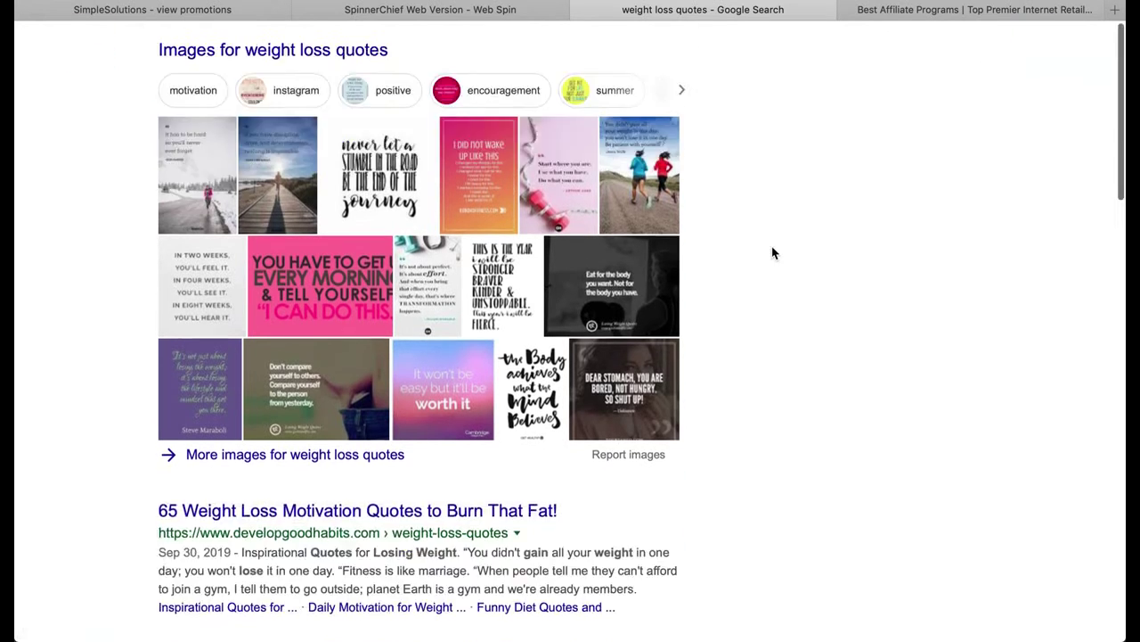
scroll(772, 252, down, 1)
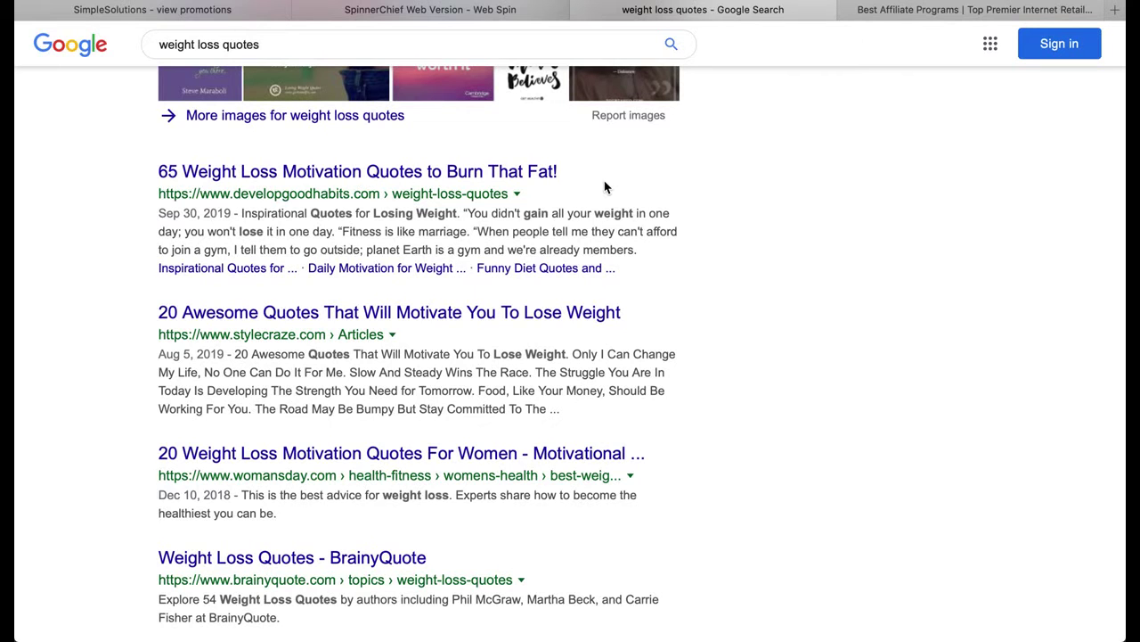
click(443, 11)
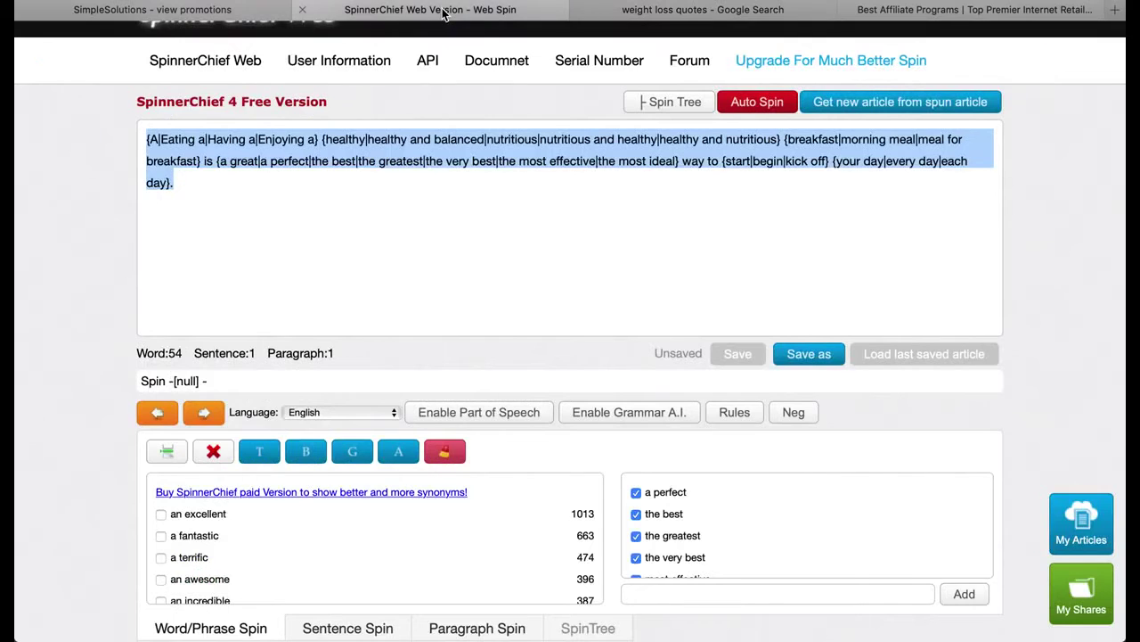
Return to the campaign list, open Diets - ClickBank Products, and start a new promotion
click(229, 11)
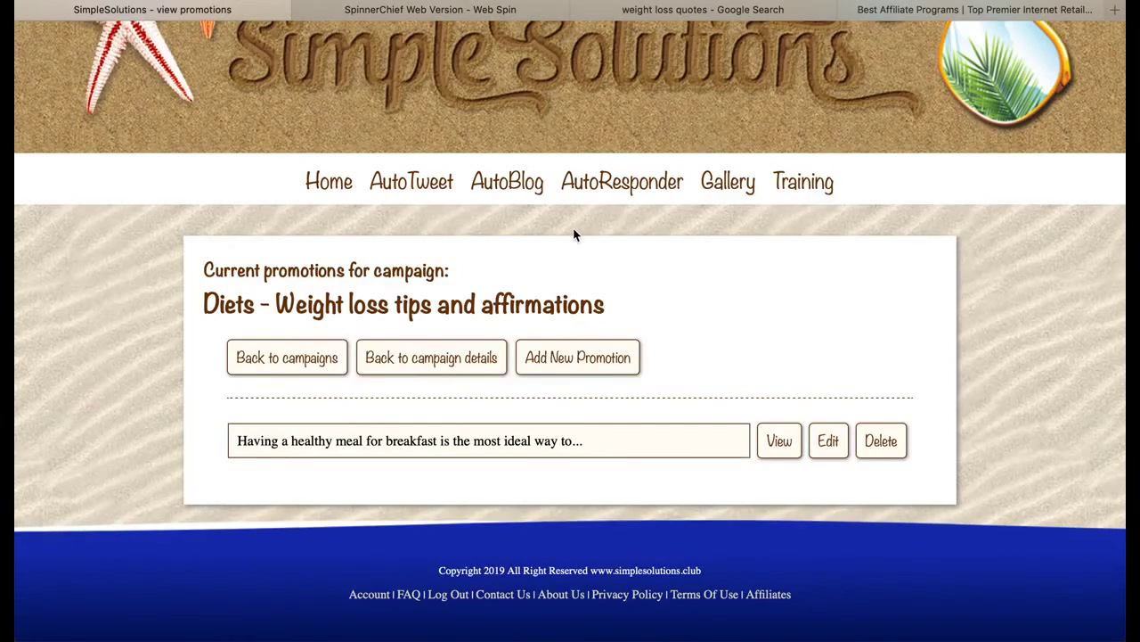
click(287, 357)
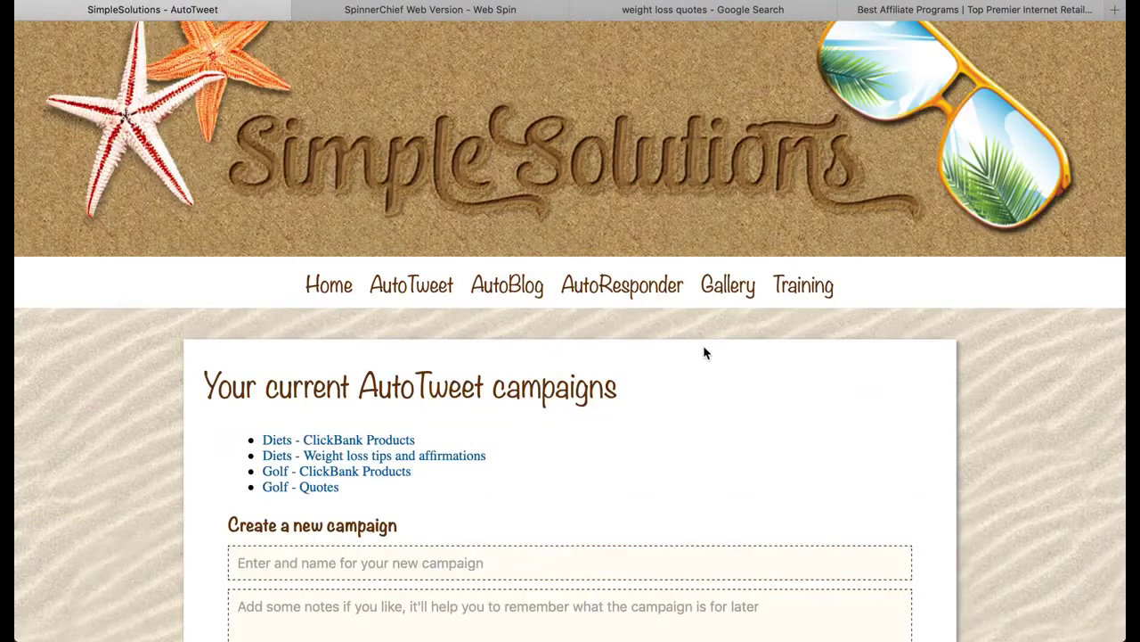
scroll(576, 473, down, 2)
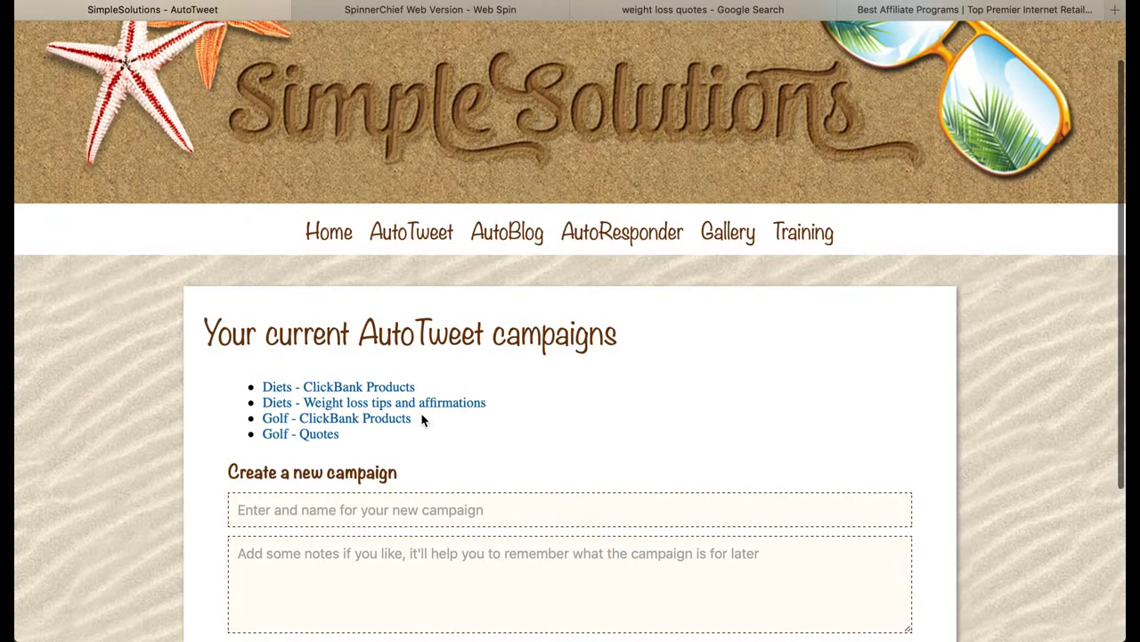
click(392, 389)
scroll(678, 389, down, 4)
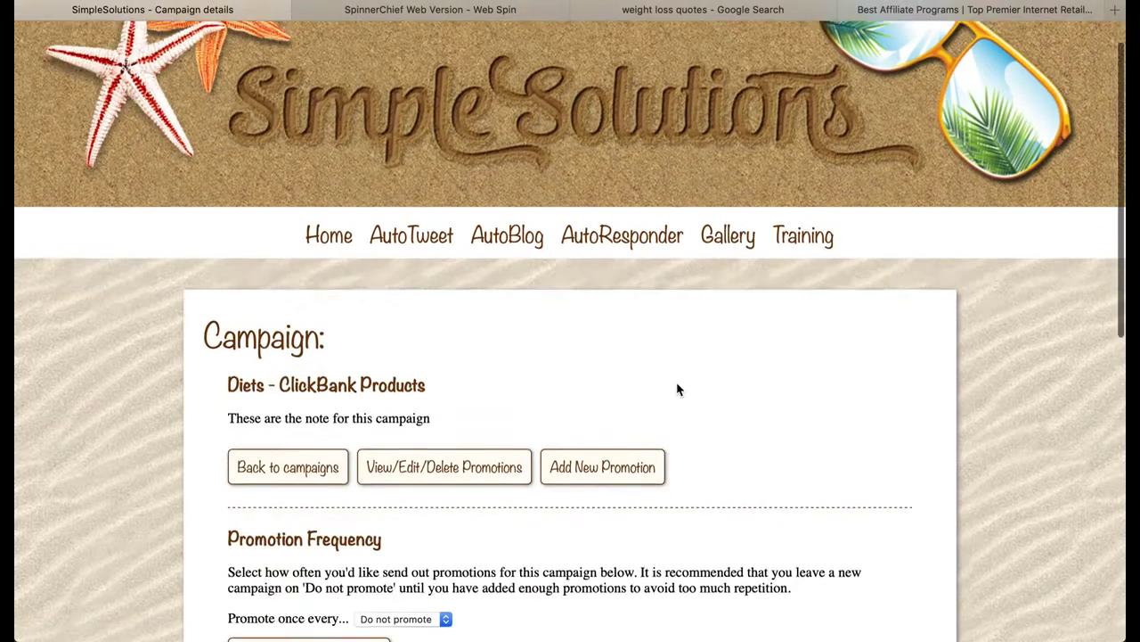
scroll(677, 389, down, 5)
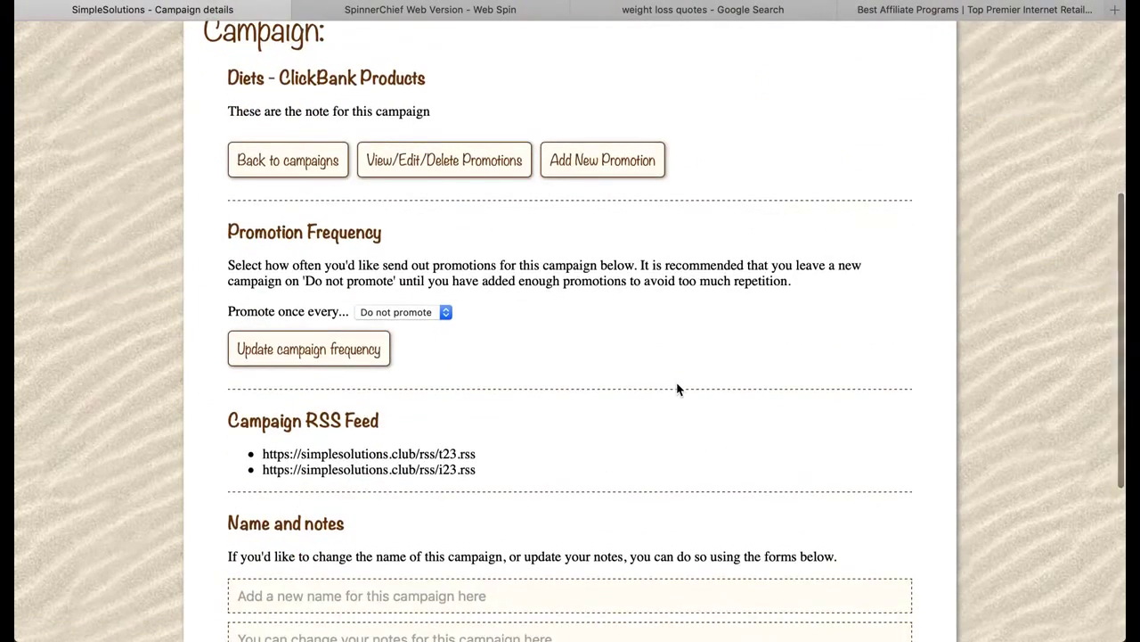
click(615, 160)
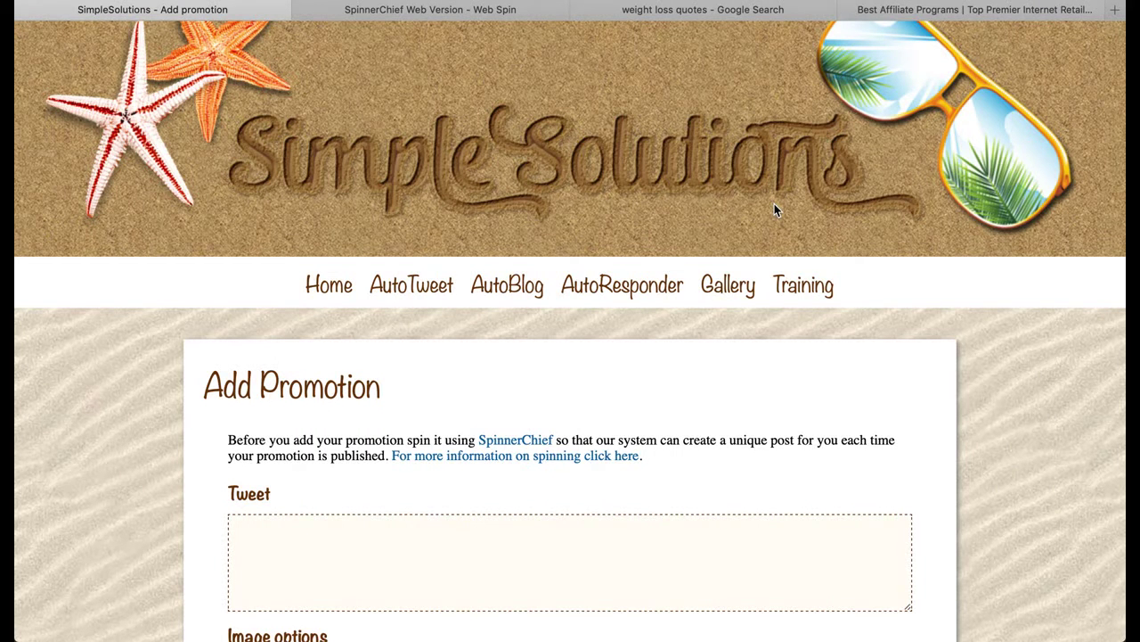
scroll(162, 310, down, 5)
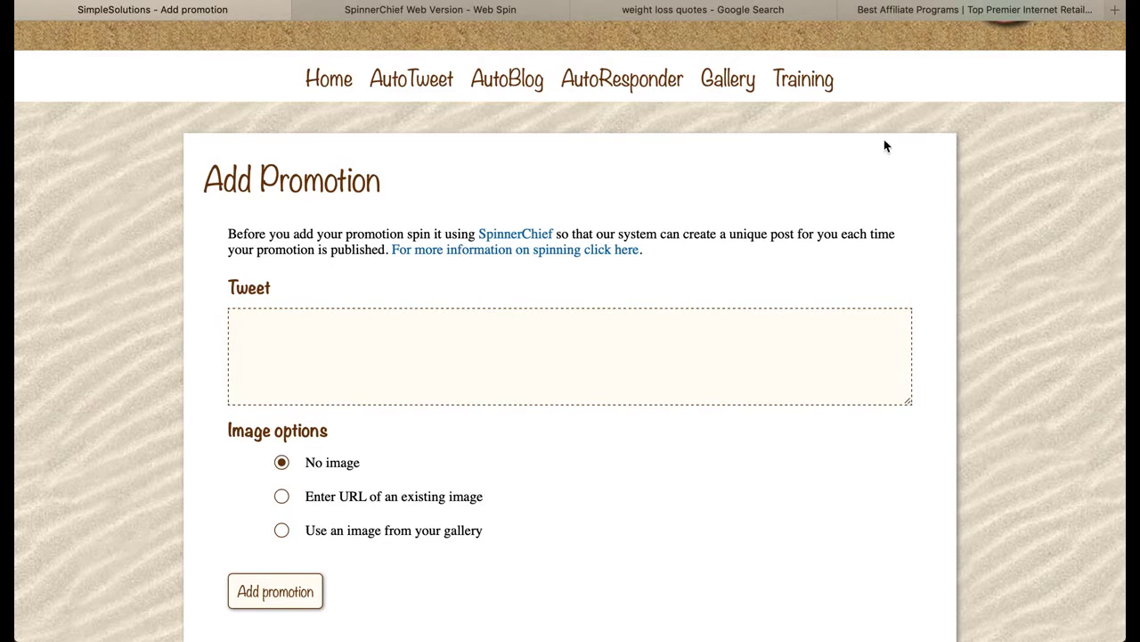
In the ClickBank marketplace, list the Health & Fitness Dietary Supplements products
click(935, 10)
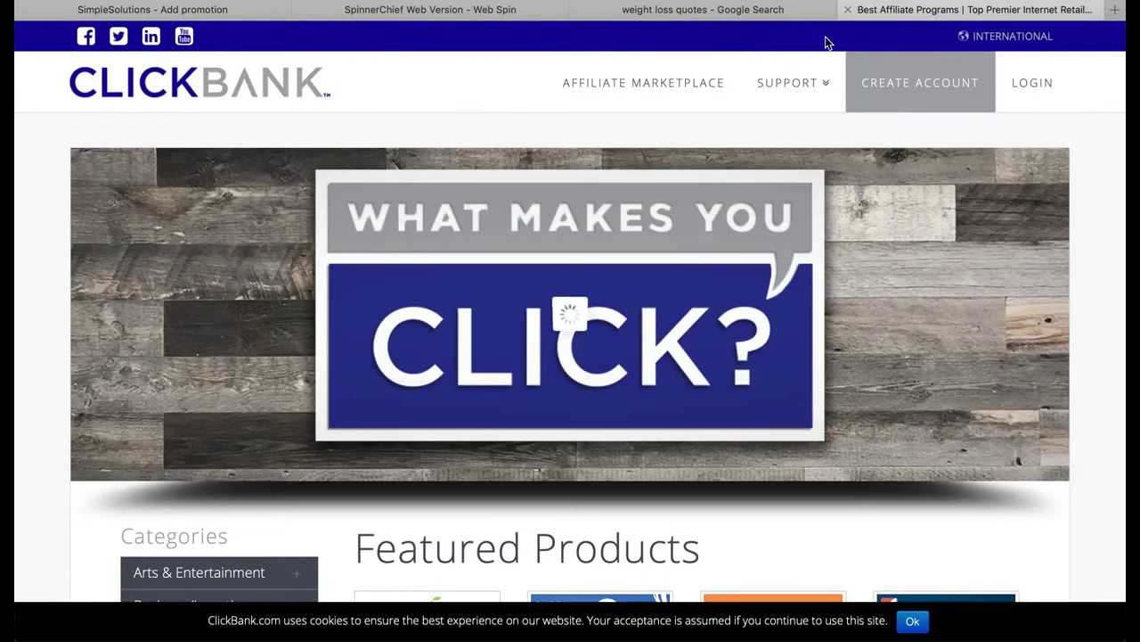
click(632, 86)
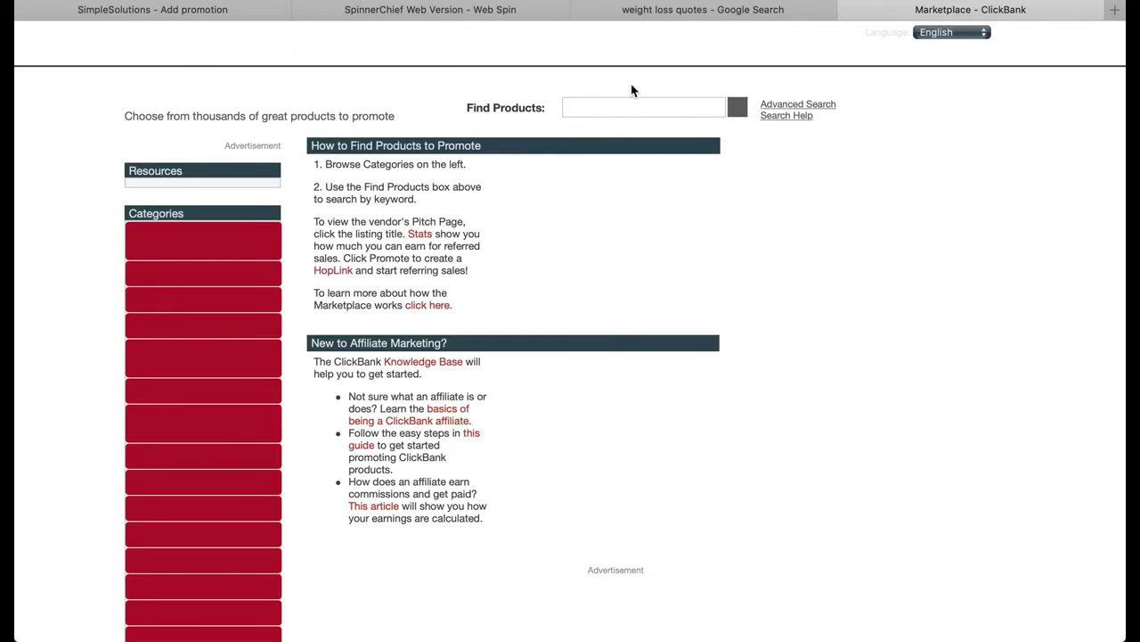
scroll(96, 298, down, 5)
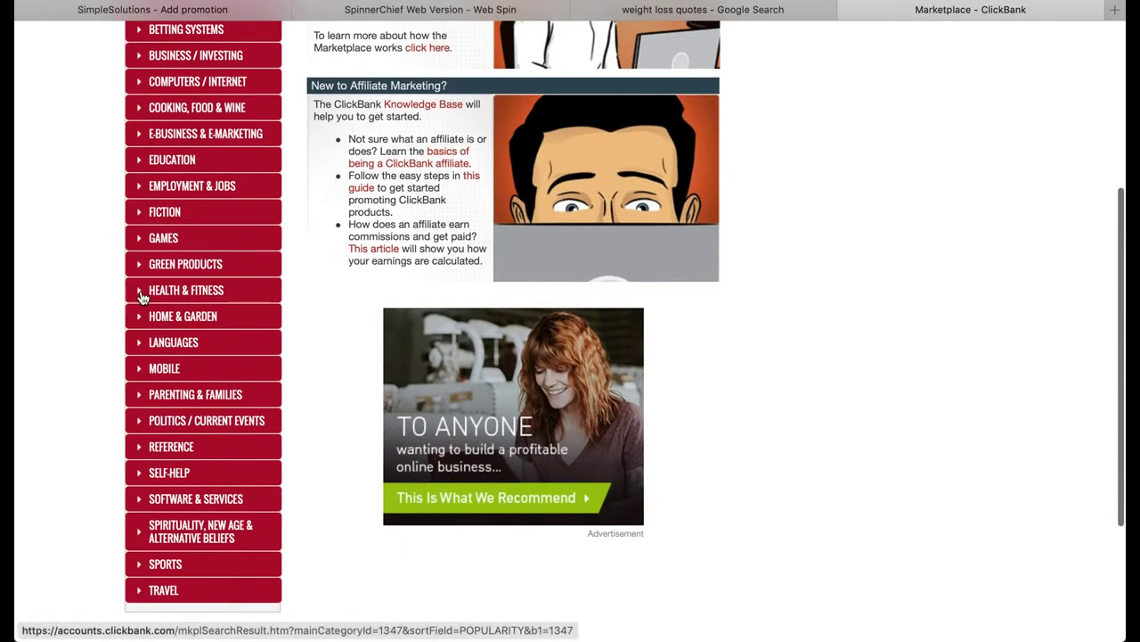
click(140, 292)
scroll(99, 336, down, 2)
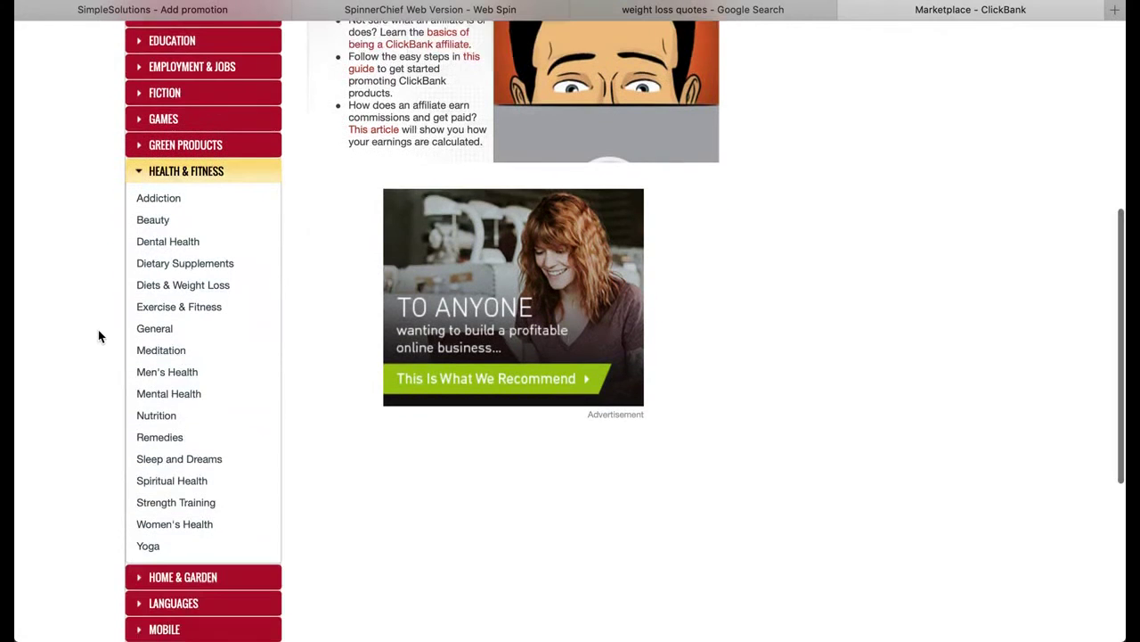
click(200, 263)
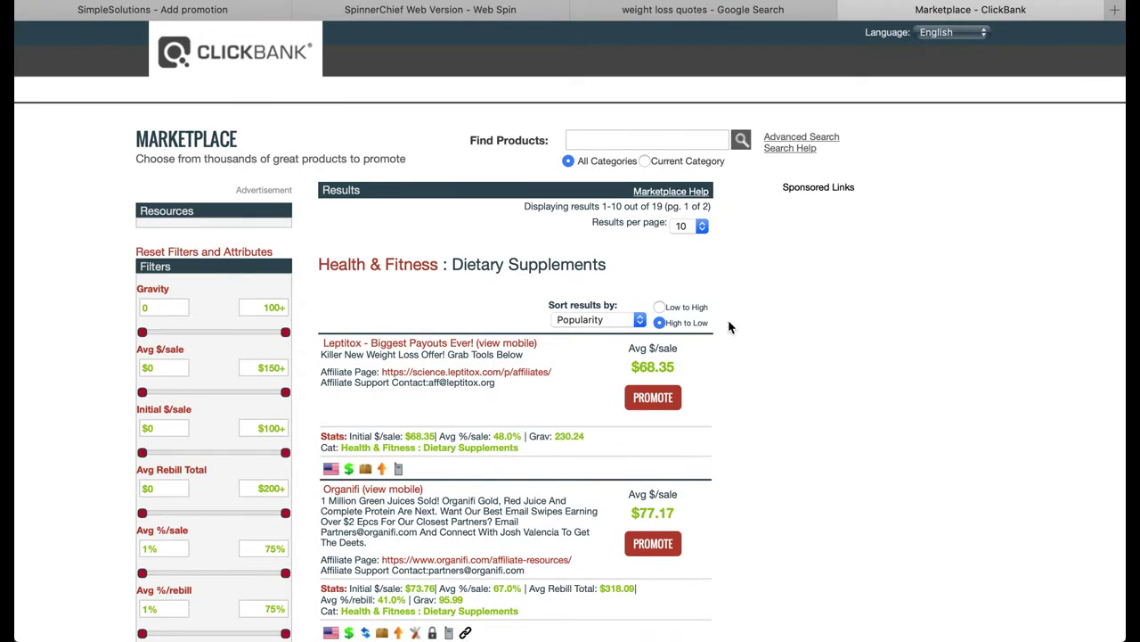
scroll(731, 323, down, 3)
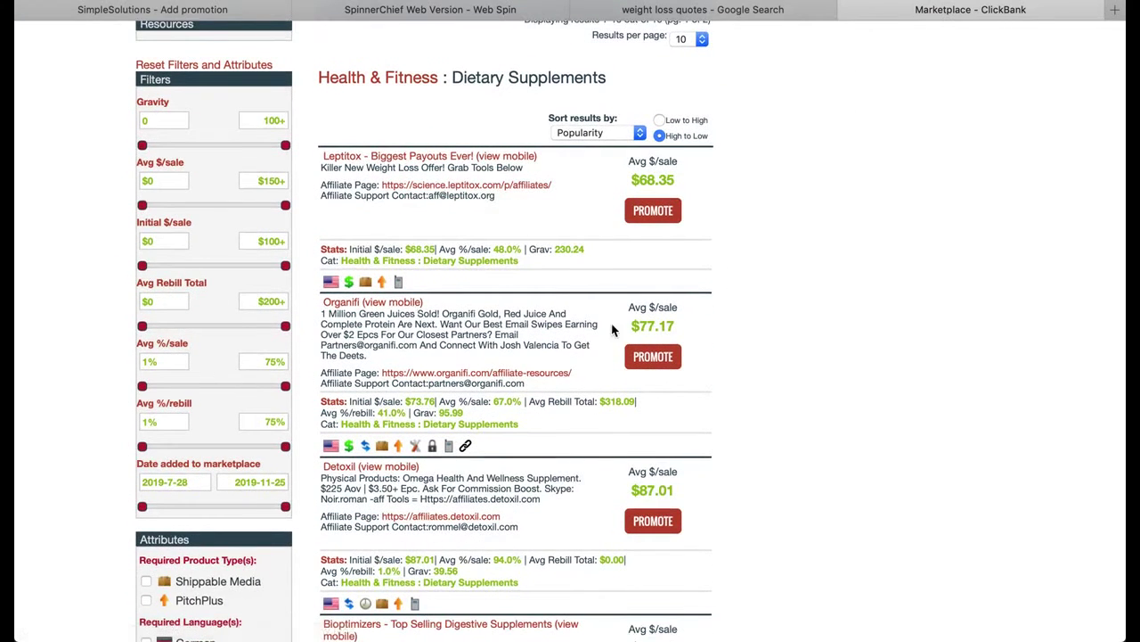
Try promoting Organifi, then close the HopLink Generator window
click(663, 364)
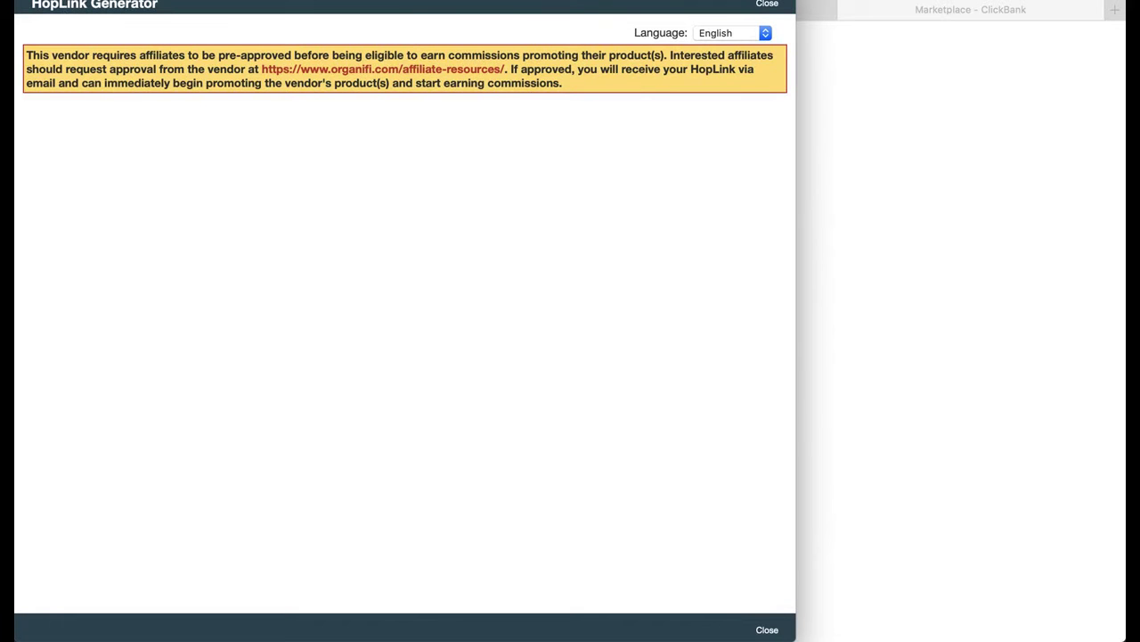
key(super+w)
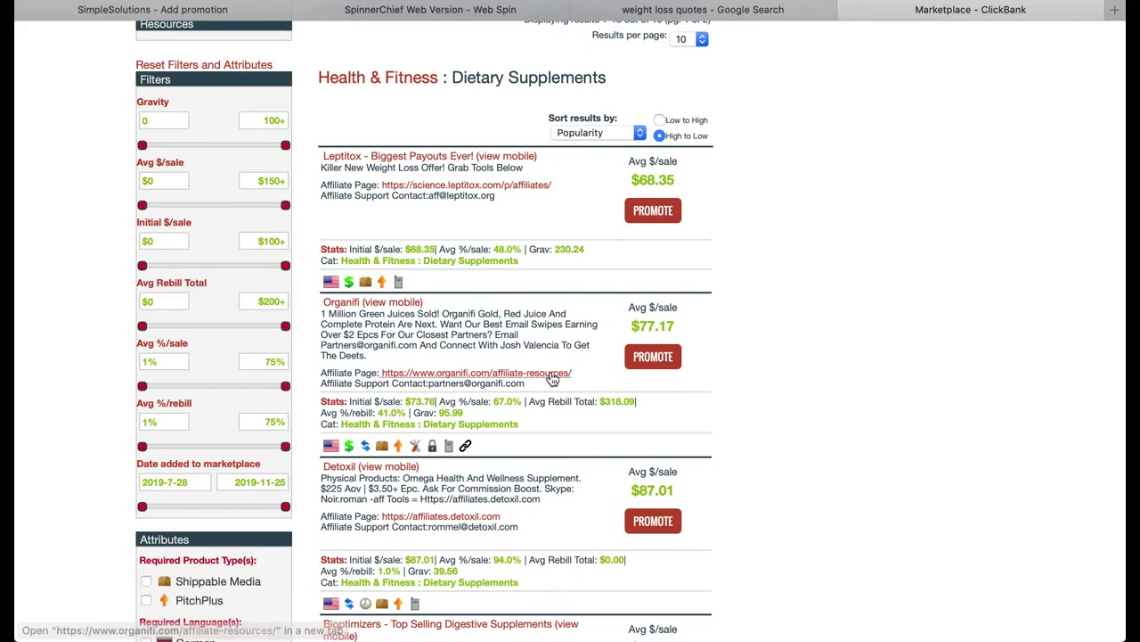
scroll(545, 374, down, 10)
scroll(551, 378, down, 5)
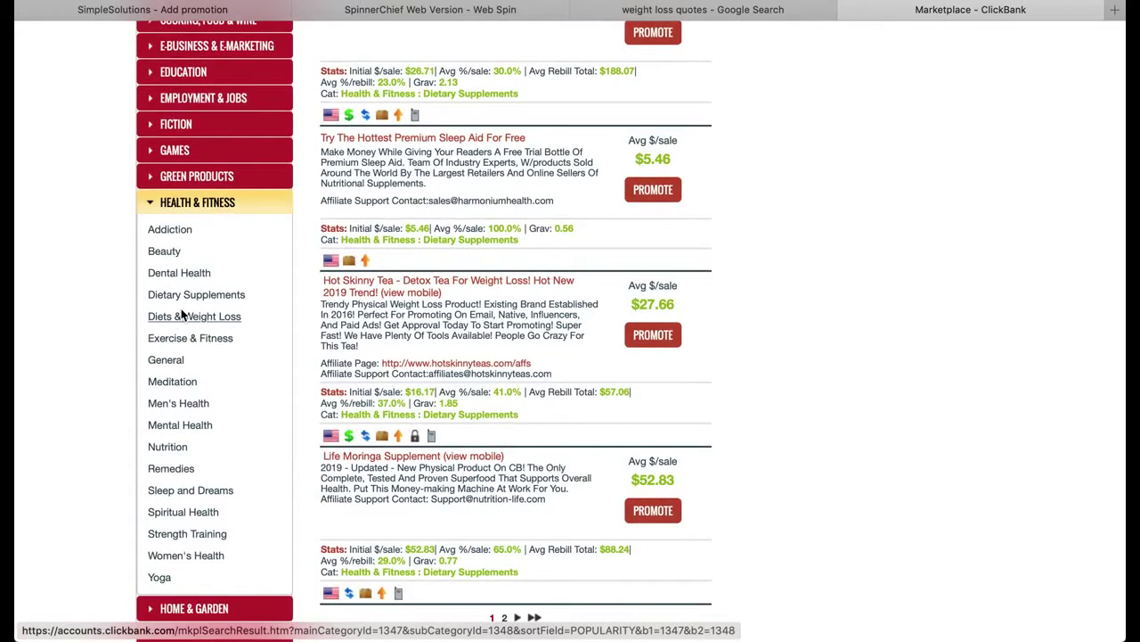
Show Diets & Weight Loss offers and try promoting Stop Fat Storage, dismissing the pre-approval notice
click(185, 323)
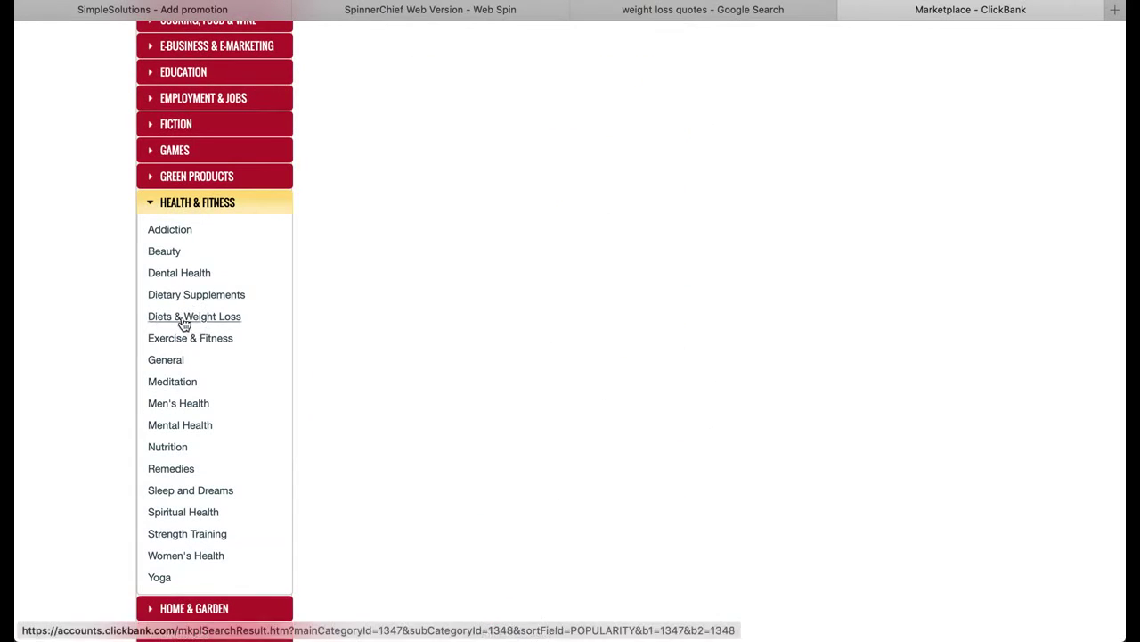
click(650, 237)
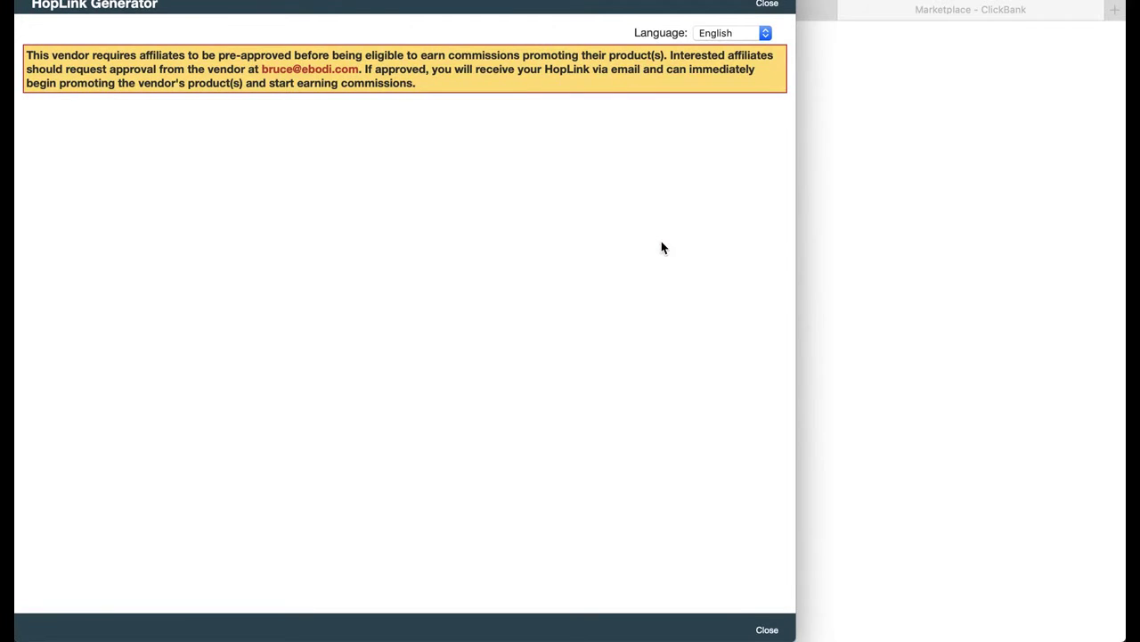
click(776, 6)
scroll(812, 341, down, 10)
scroll(813, 341, up, 10)
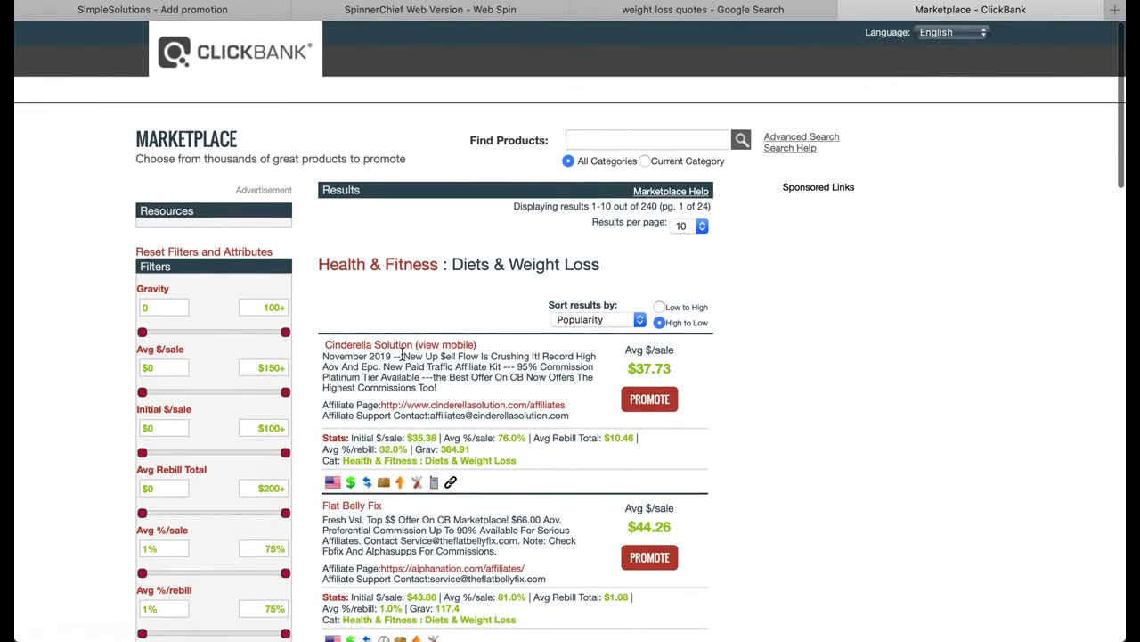
scroll(765, 382, down, 1)
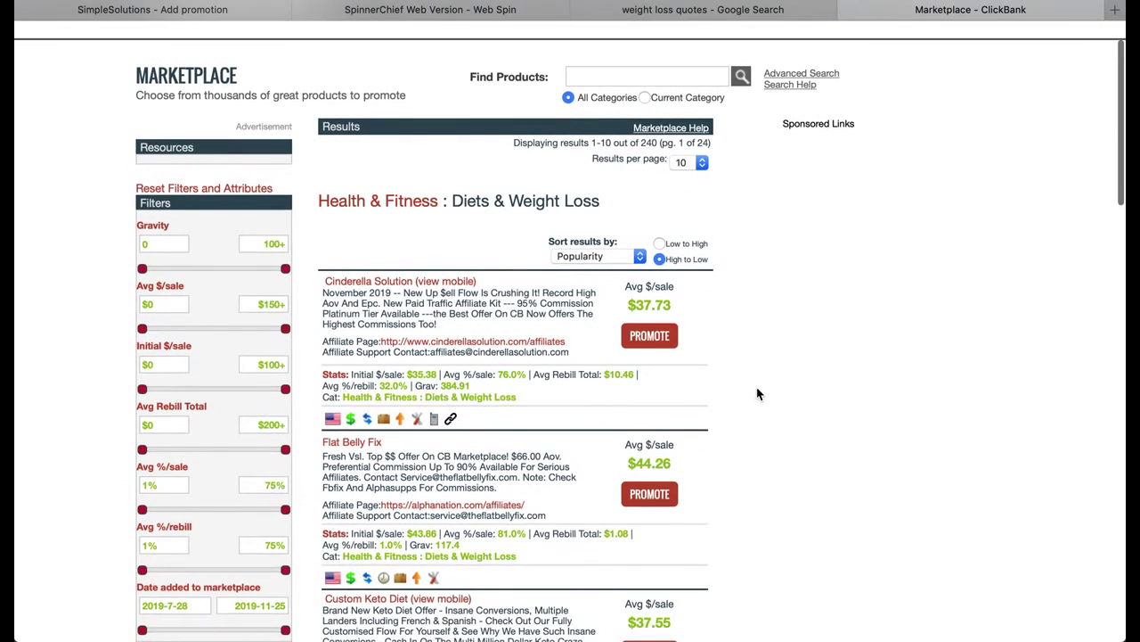
Generate and copy a Flat Belly Fix HopLink with the account nickname and tracking ID 'twitter'
click(642, 498)
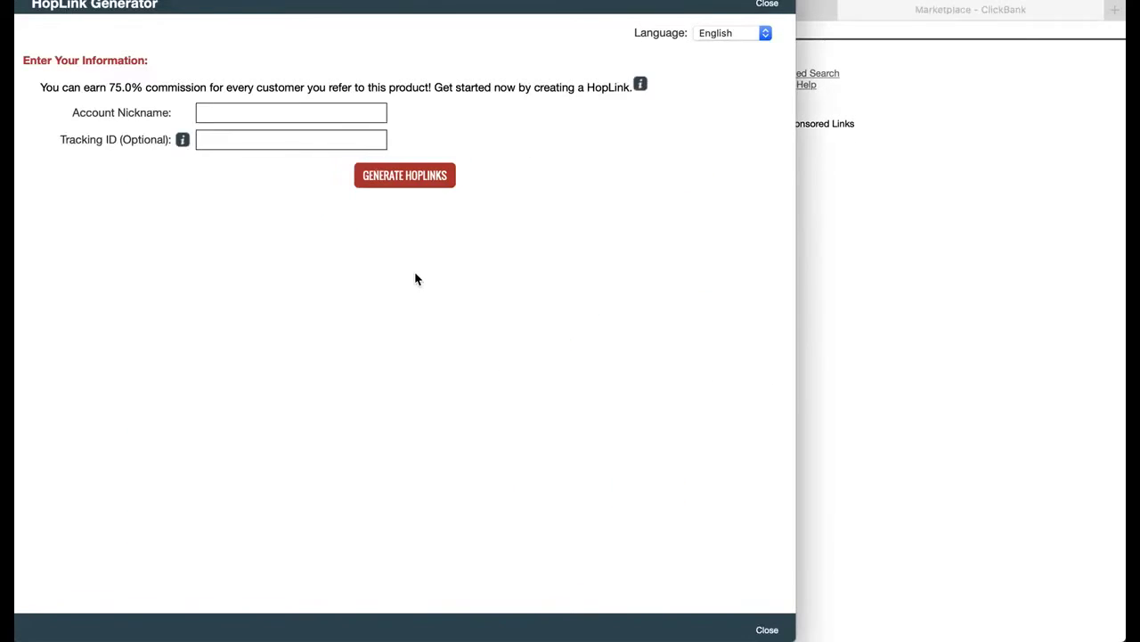
click(275, 111)
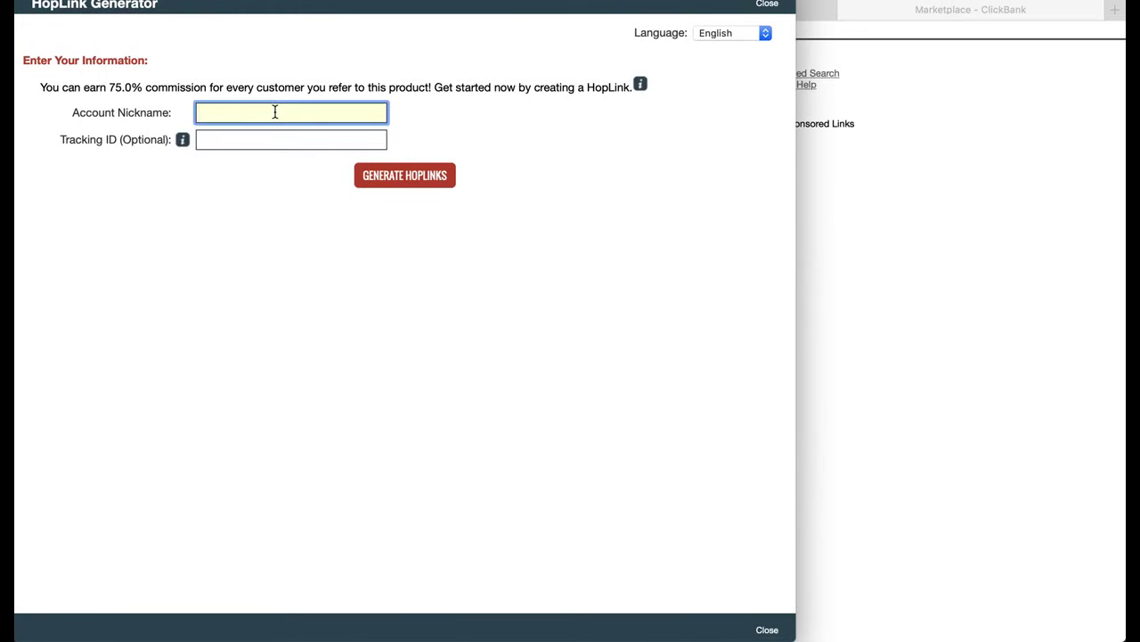
text(pdaff)
click(238, 142)
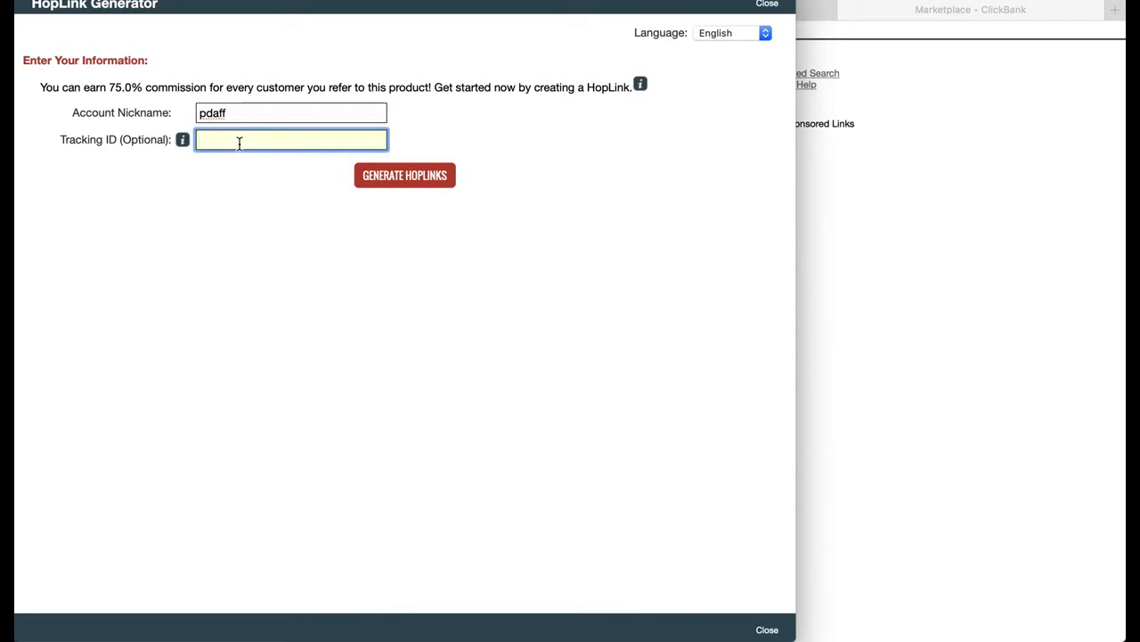
text(twitter)
click(439, 184)
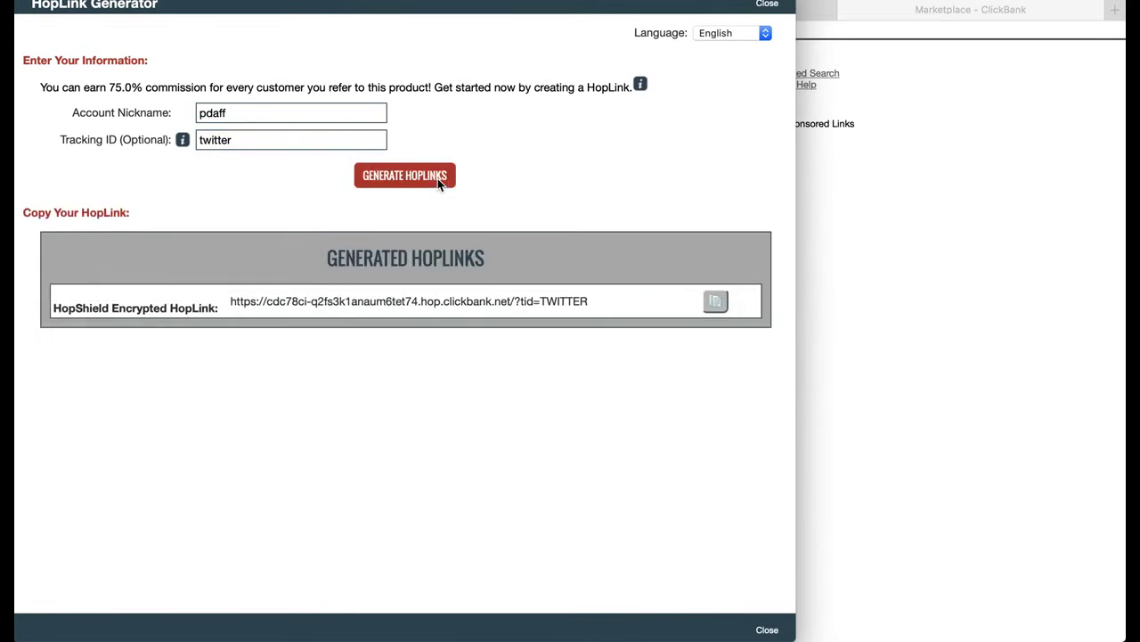
click(716, 301)
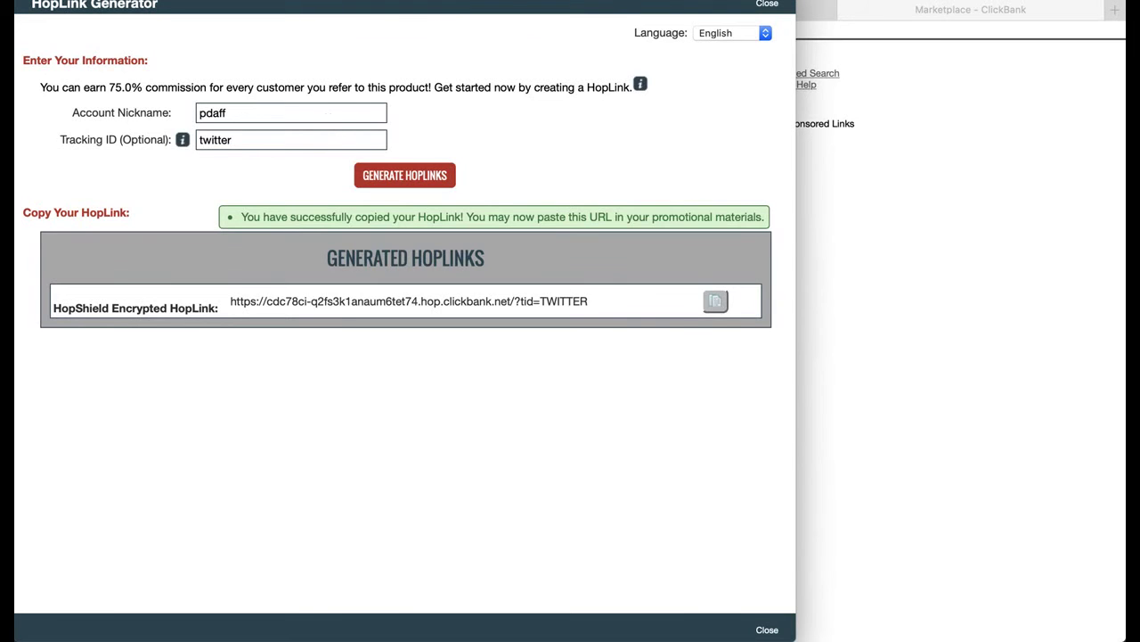
key(Escape)
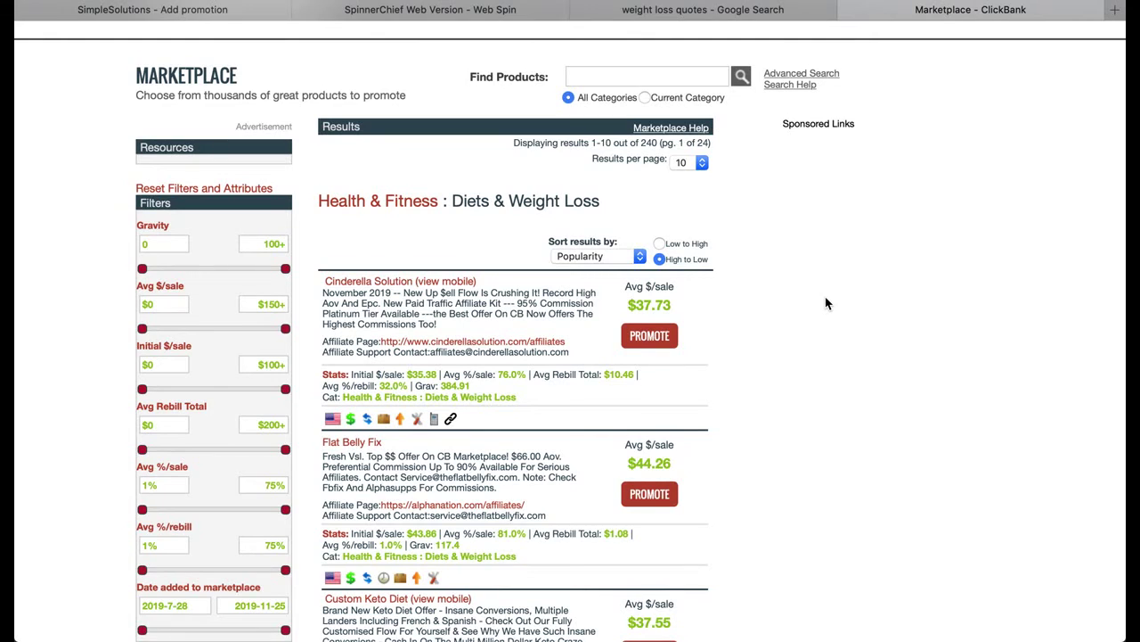
scroll(826, 304, down, 3)
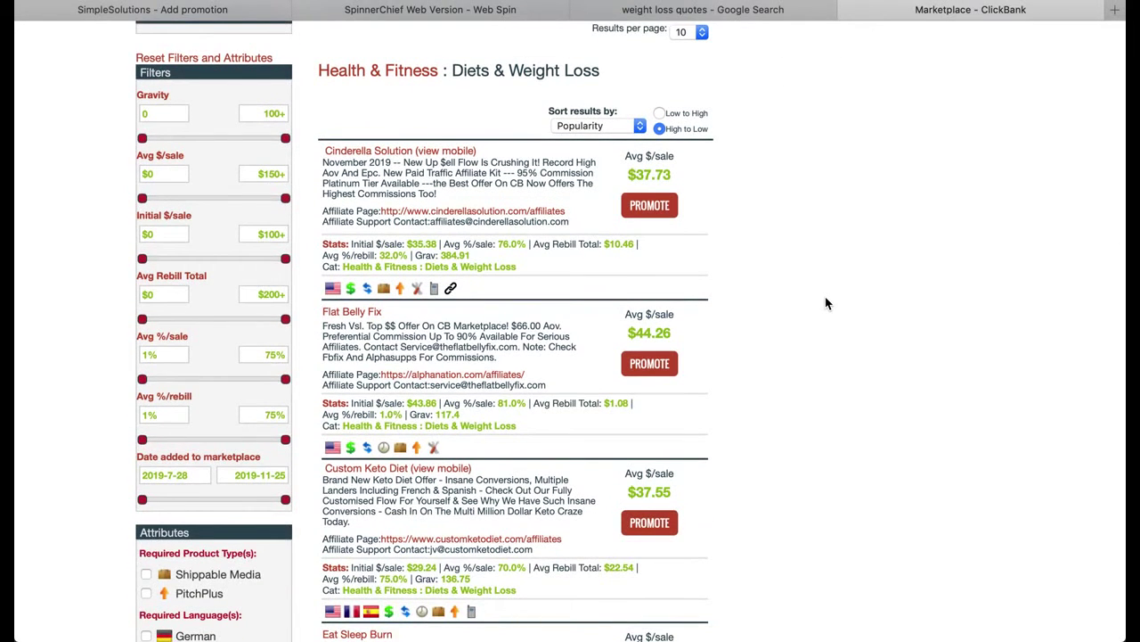
scroll(826, 304, down, 9)
scroll(826, 304, down, 1)
scroll(826, 304, up, 2)
scroll(825, 304, down, 4)
scroll(826, 304, down, 2)
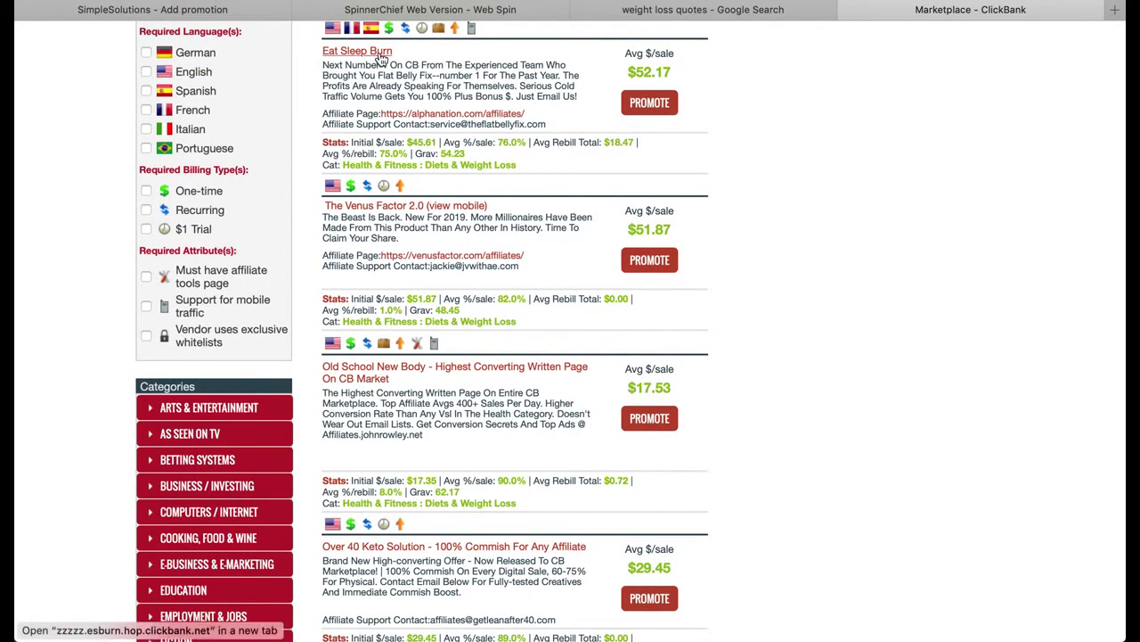
click(649, 103)
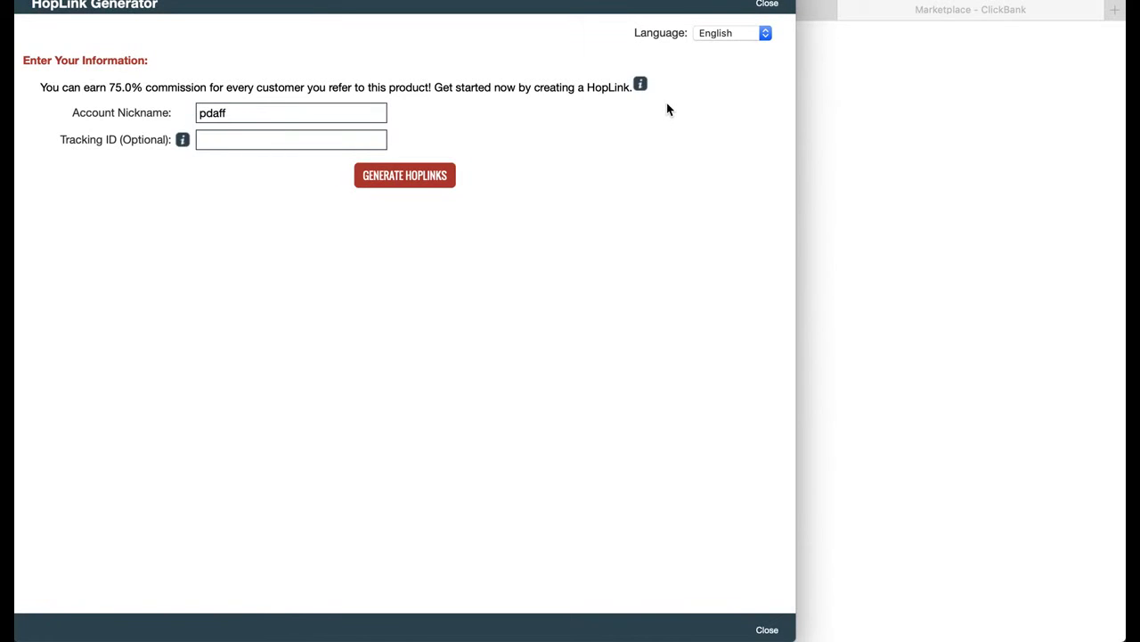
key(super+w)
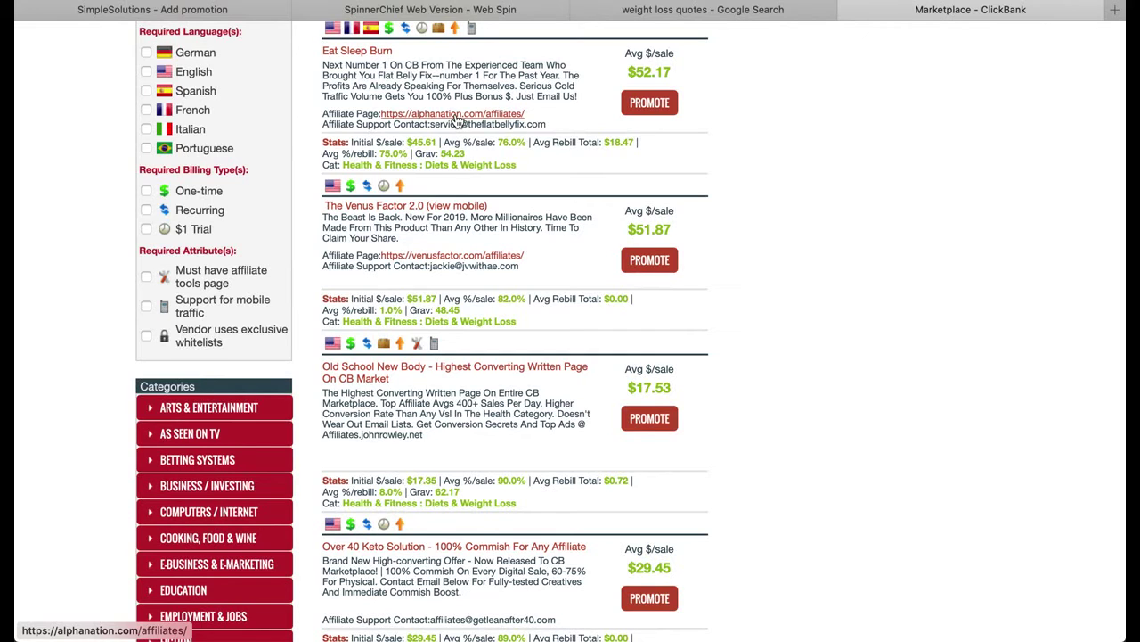
Open the Eat Sleep Burn sales page in a new tab, pause its video, and switch to the written version
super+click(361, 51)
super+click(363, 51)
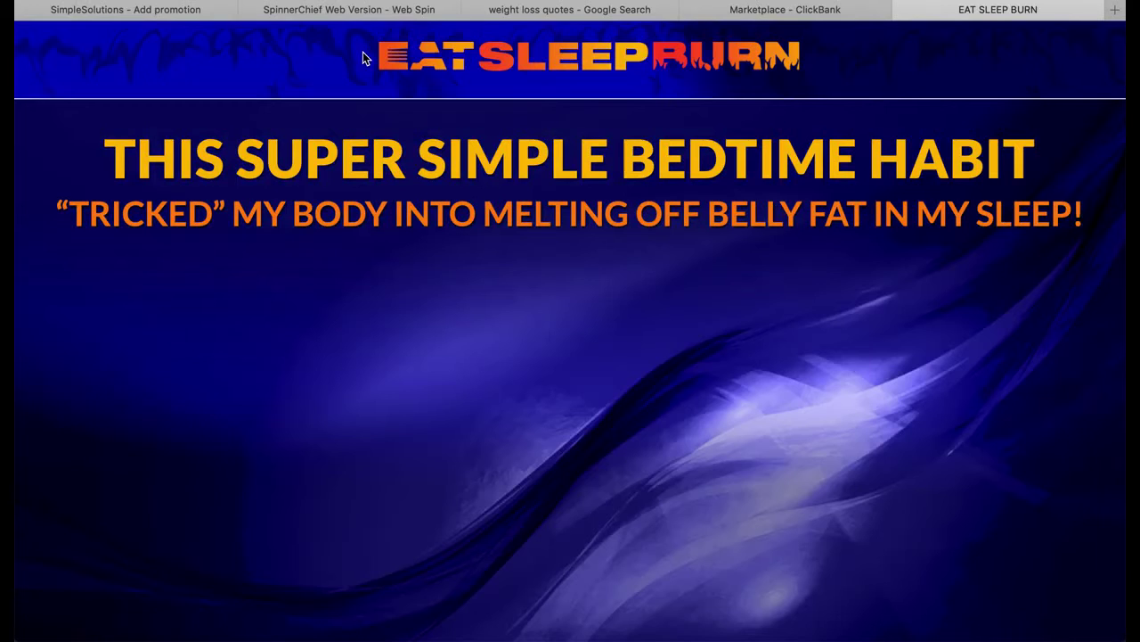
click(574, 461)
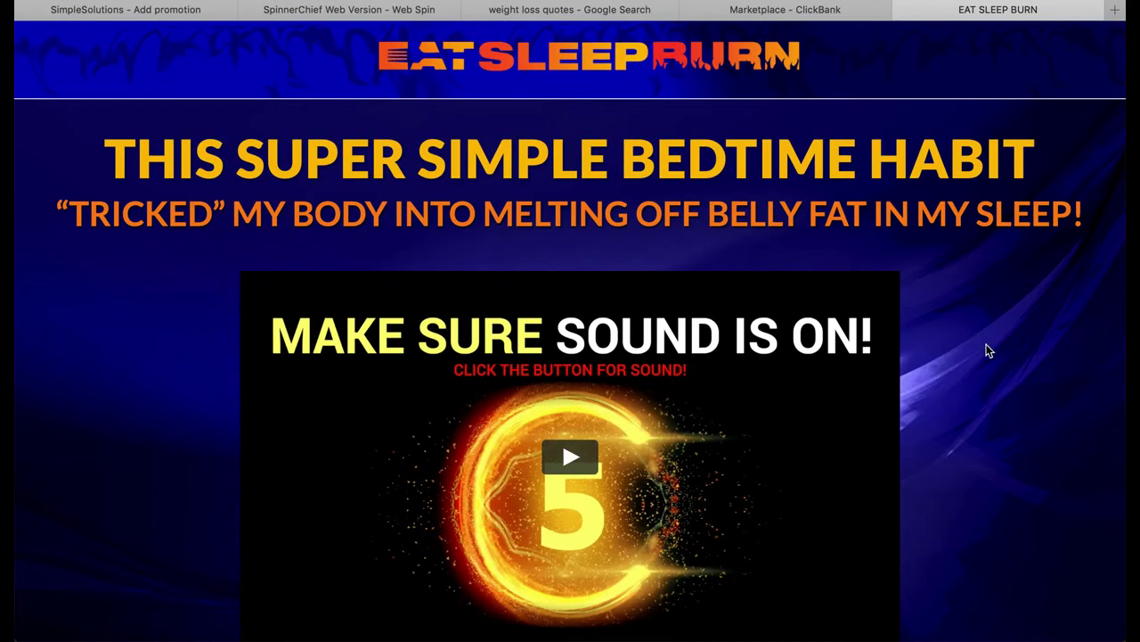
scroll(986, 350, down, 6)
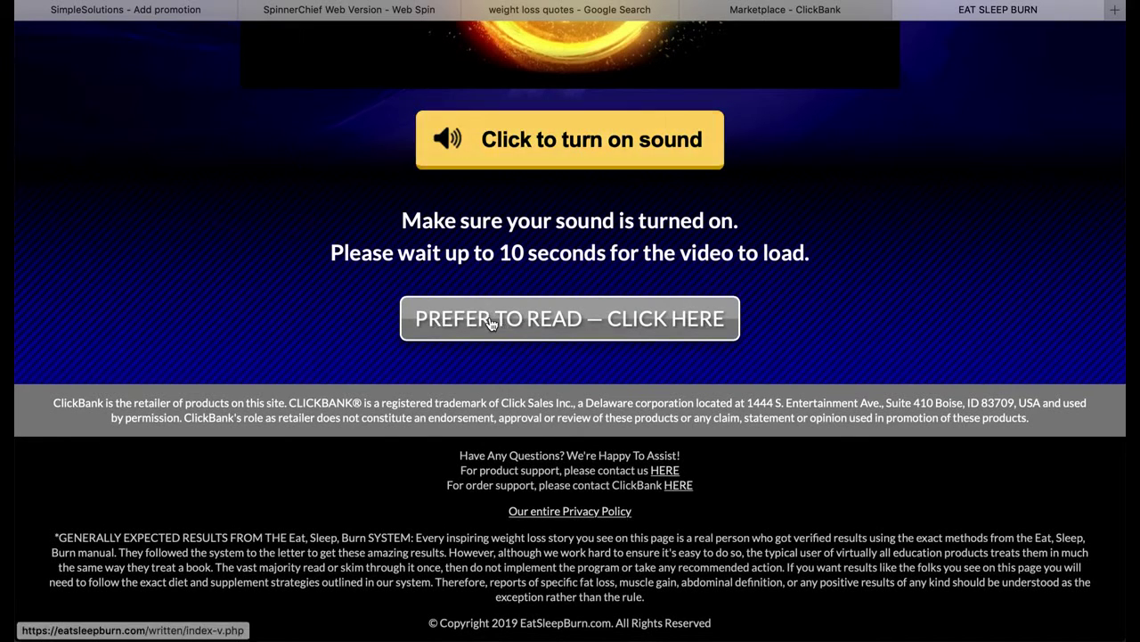
click(490, 321)
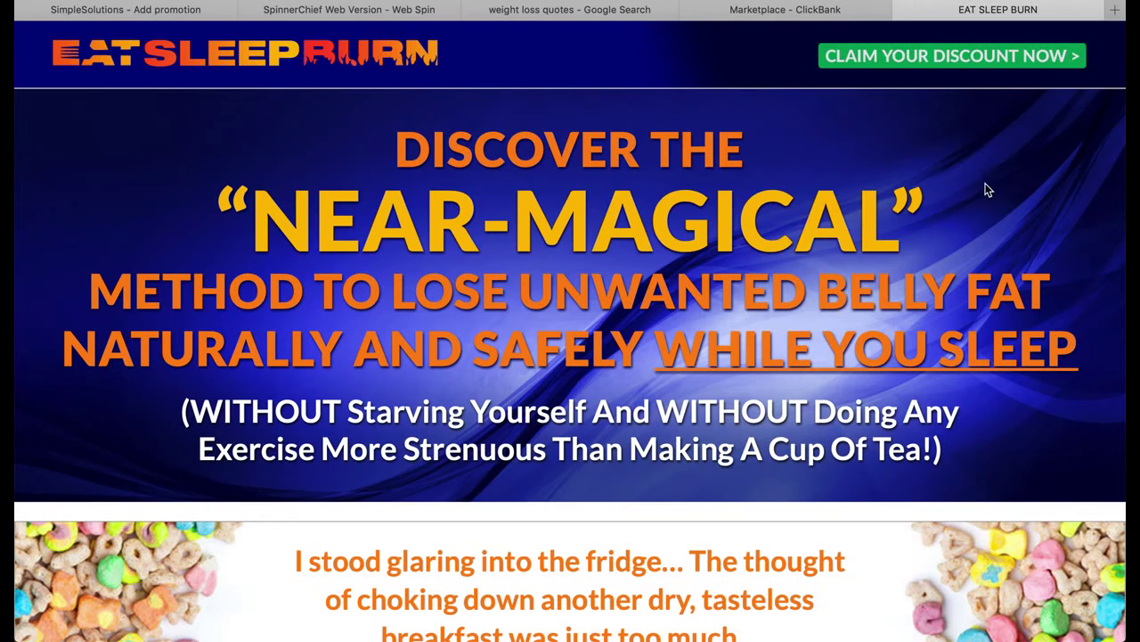
Scroll down through the Eat Sleep Burn sales letter text
scroll(980, 183, down, 5)
scroll(989, 191, down, 2)
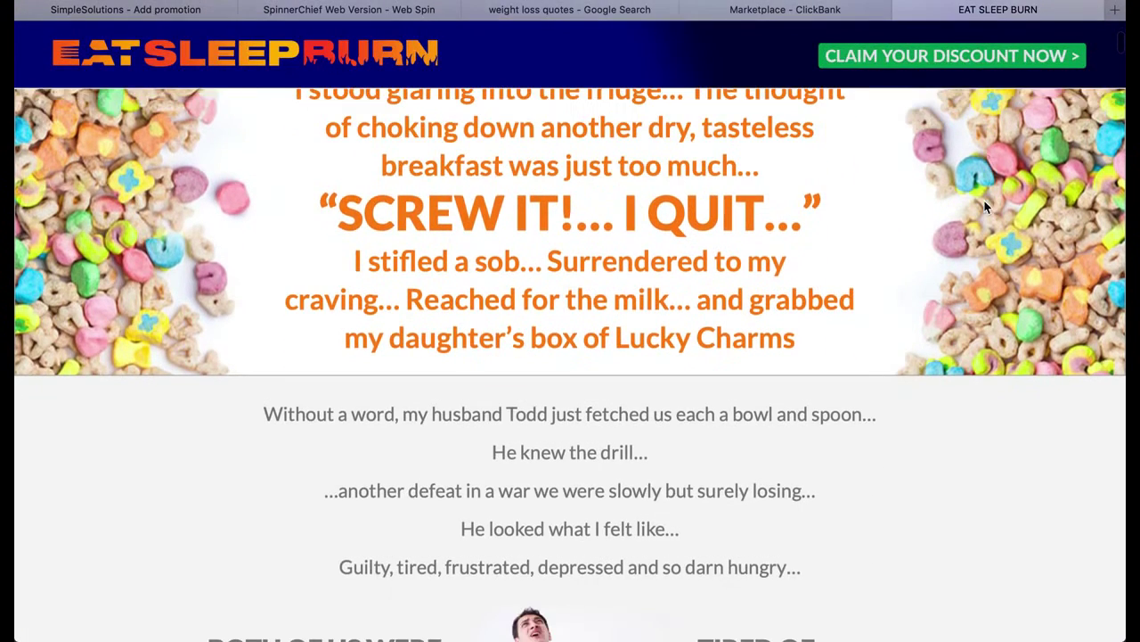
scroll(995, 417, down, 3)
scroll(995, 418, down, 2)
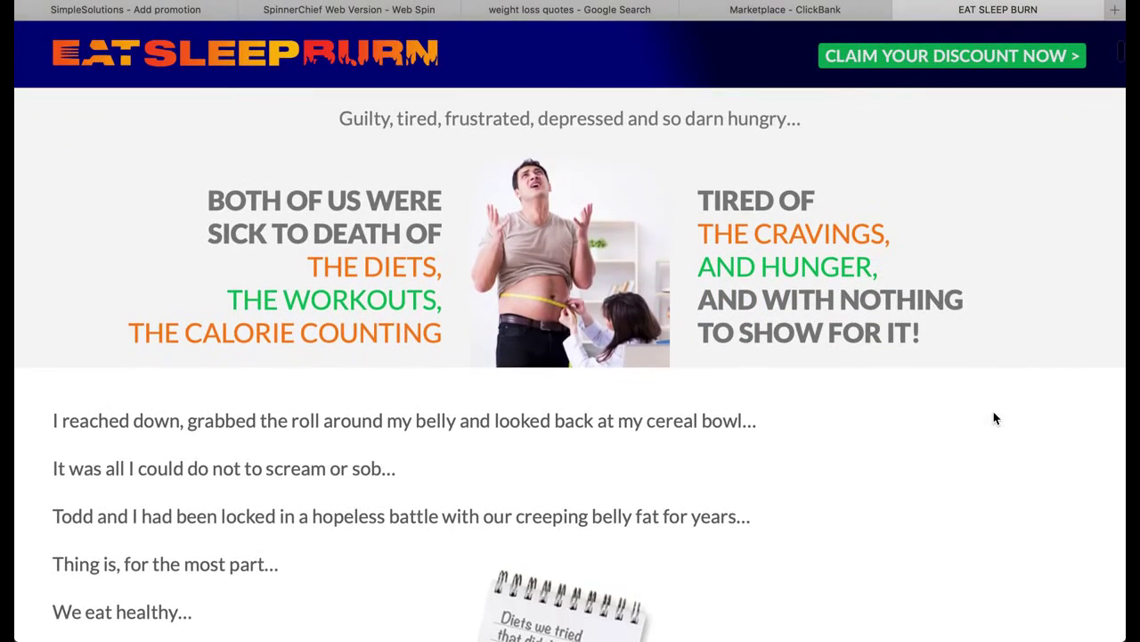
scroll(995, 418, down, 10)
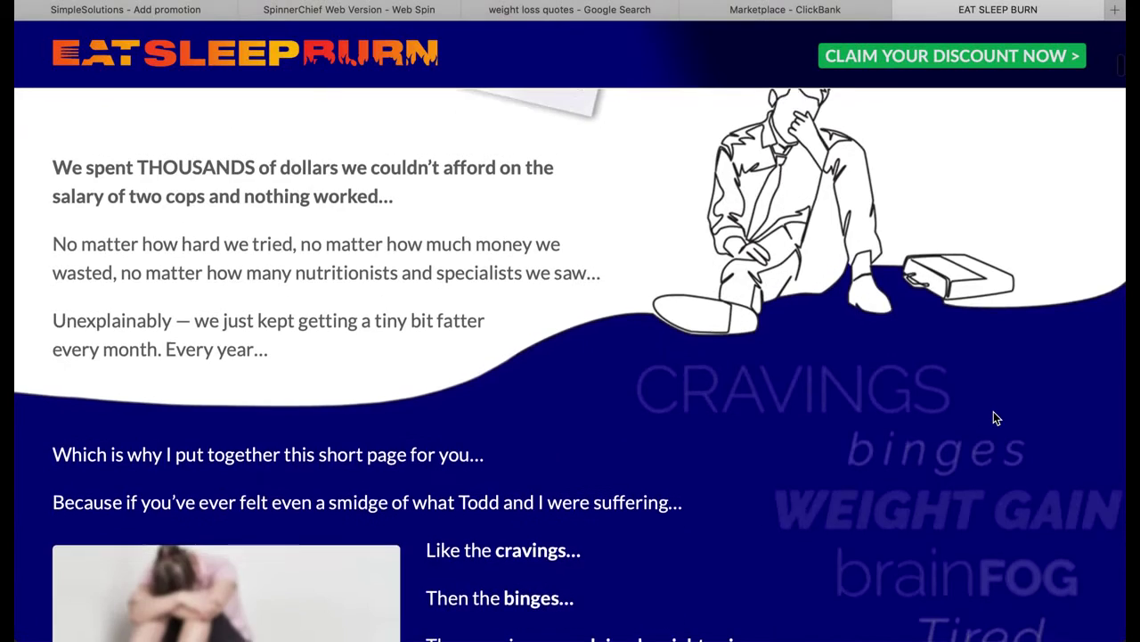
scroll(996, 418, down, 2)
scroll(995, 418, down, 5)
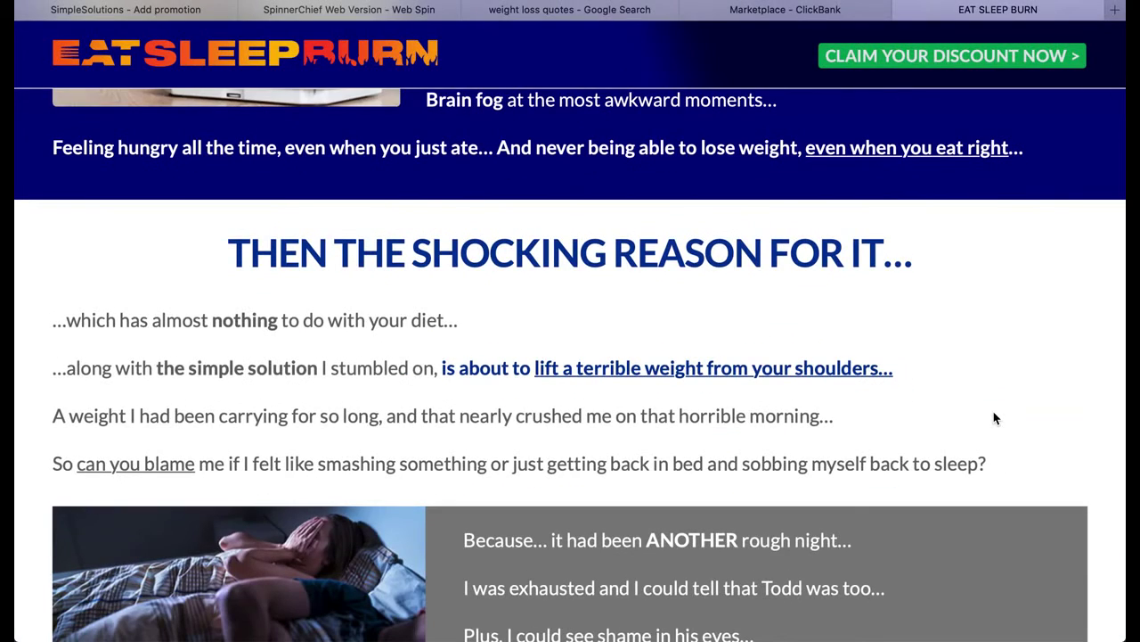
scroll(995, 418, down, 3)
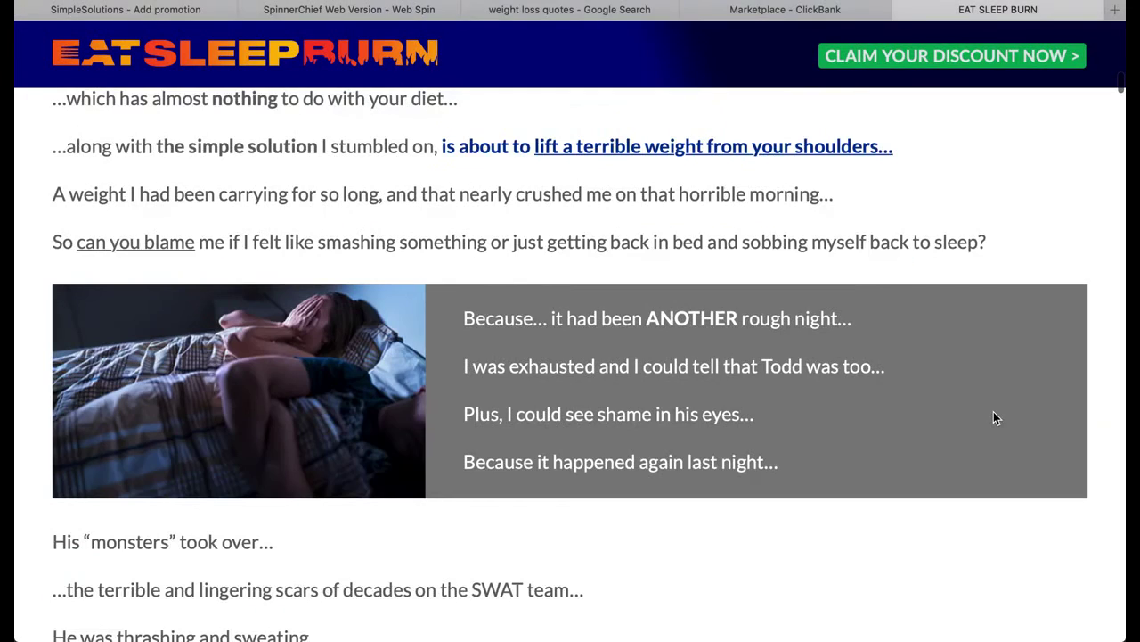
scroll(996, 418, down, 15)
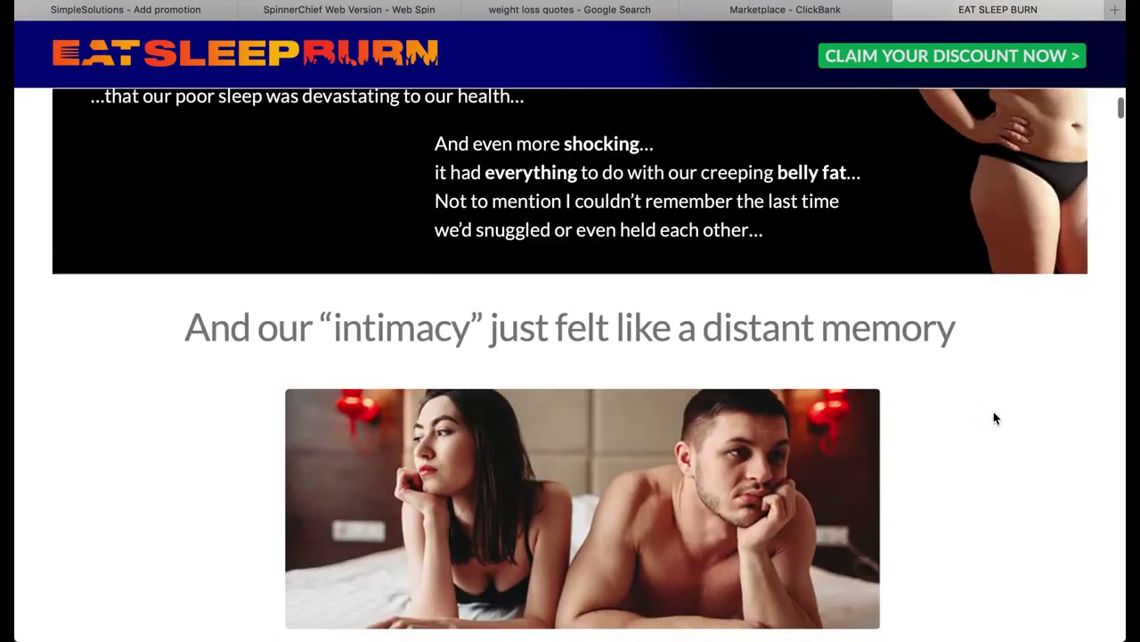
scroll(995, 418, down, 4)
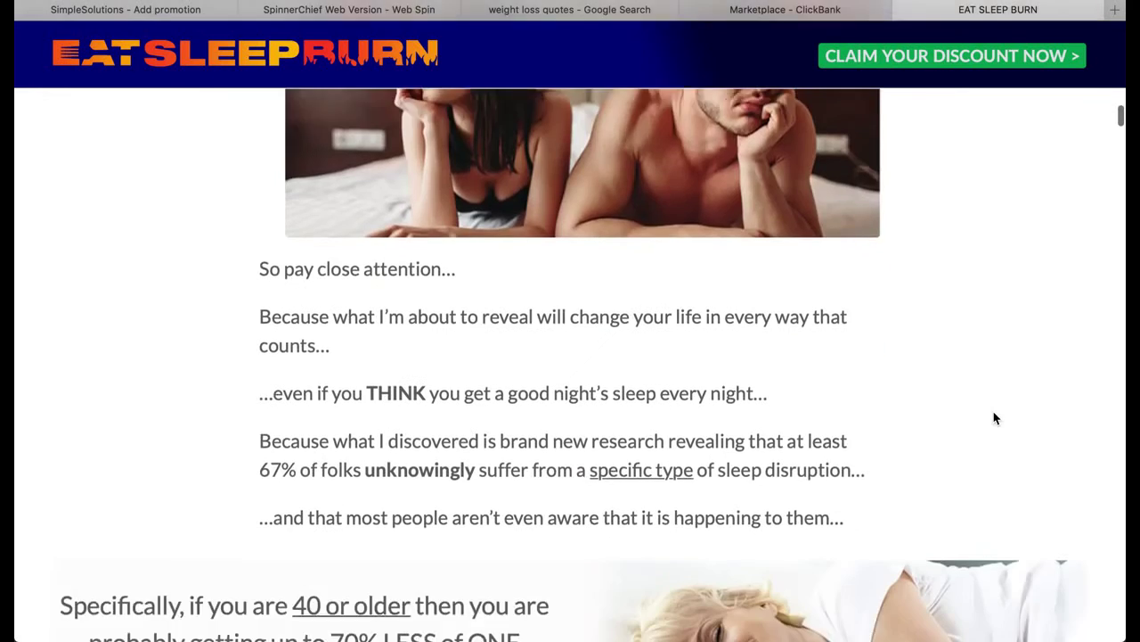
scroll(995, 417, down, 5)
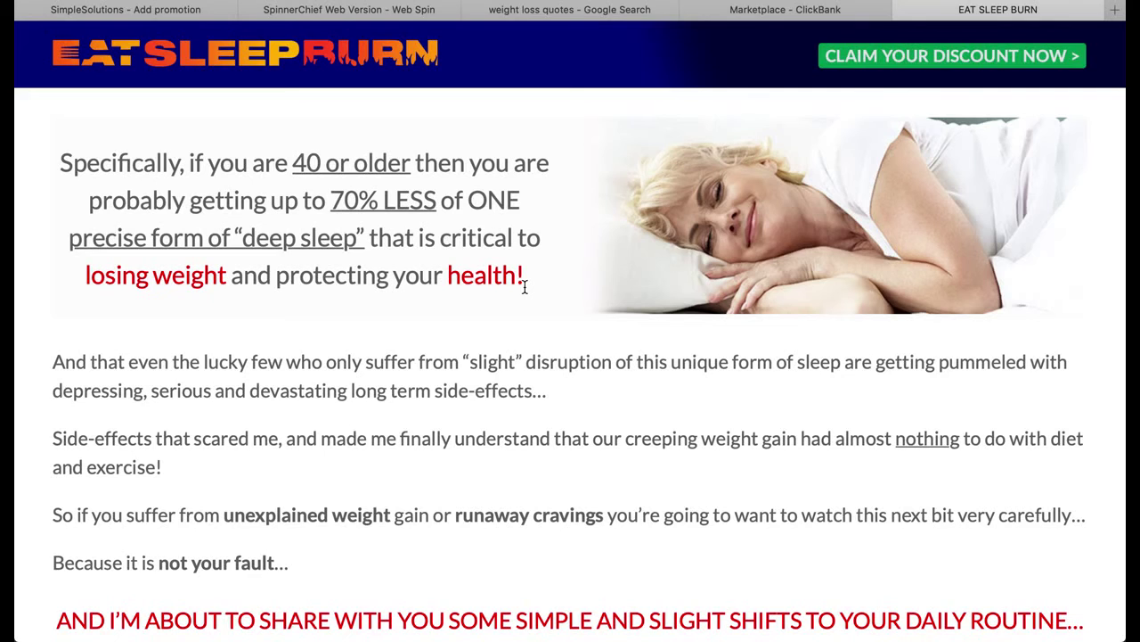
Copy the 'Specifically, if you are 40 or older' paragraph and return to SpinnerChief
mouse_move(59, 162)
mouse_down()
mouse_move(415, 206)
mouse_move(523, 244)
mouse_move(527, 267)
mouse_up()
key(ctrl+c)
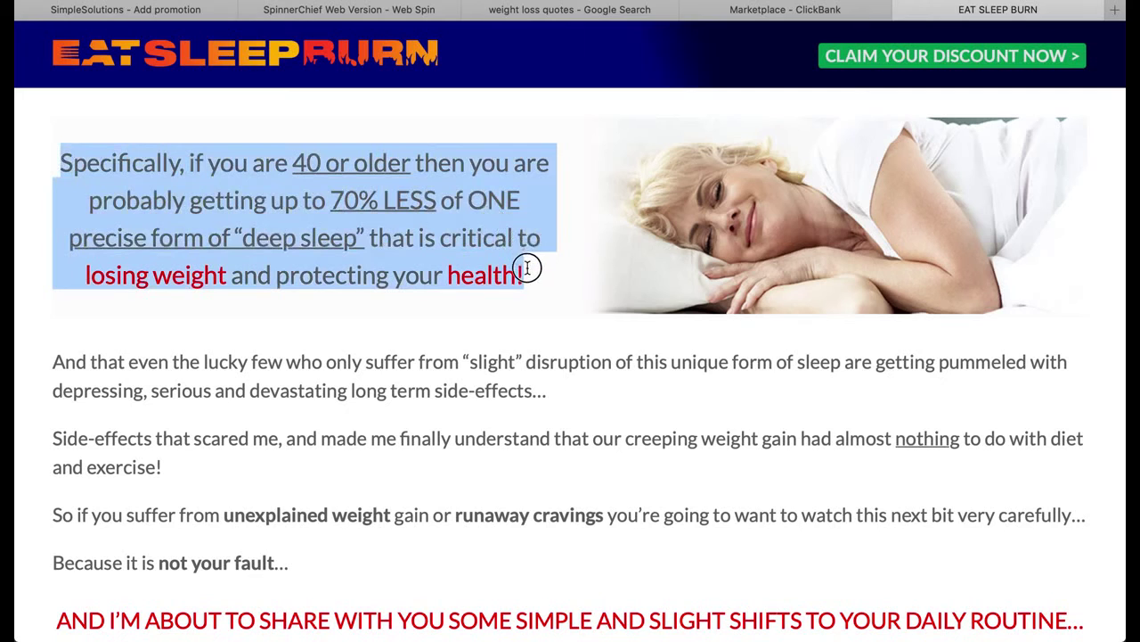
right_click(241, 203)
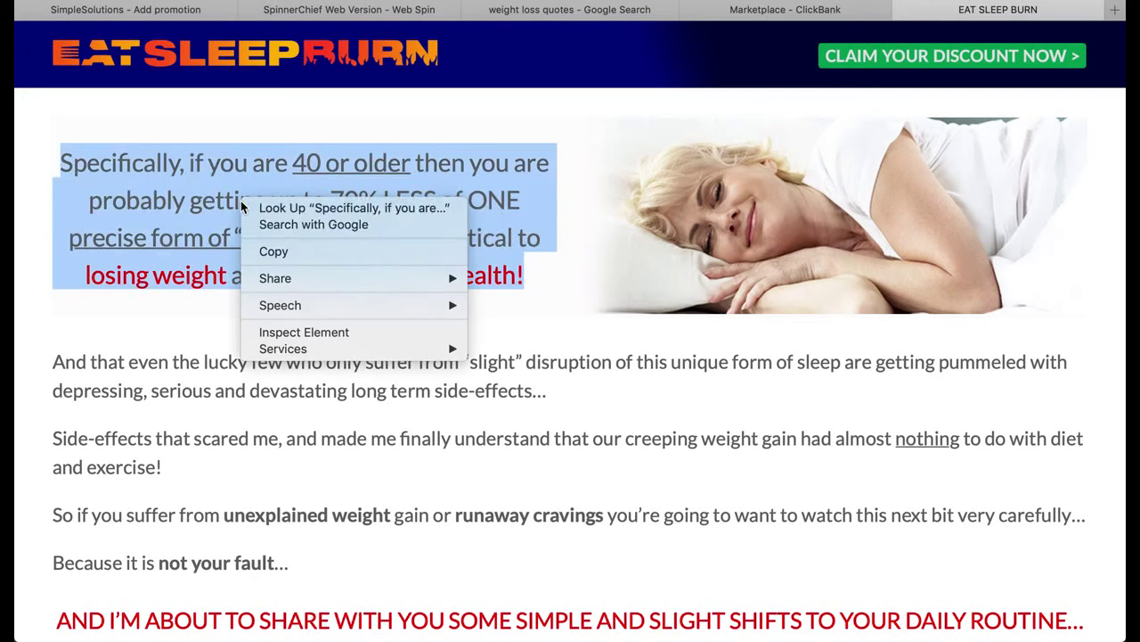
click(307, 252)
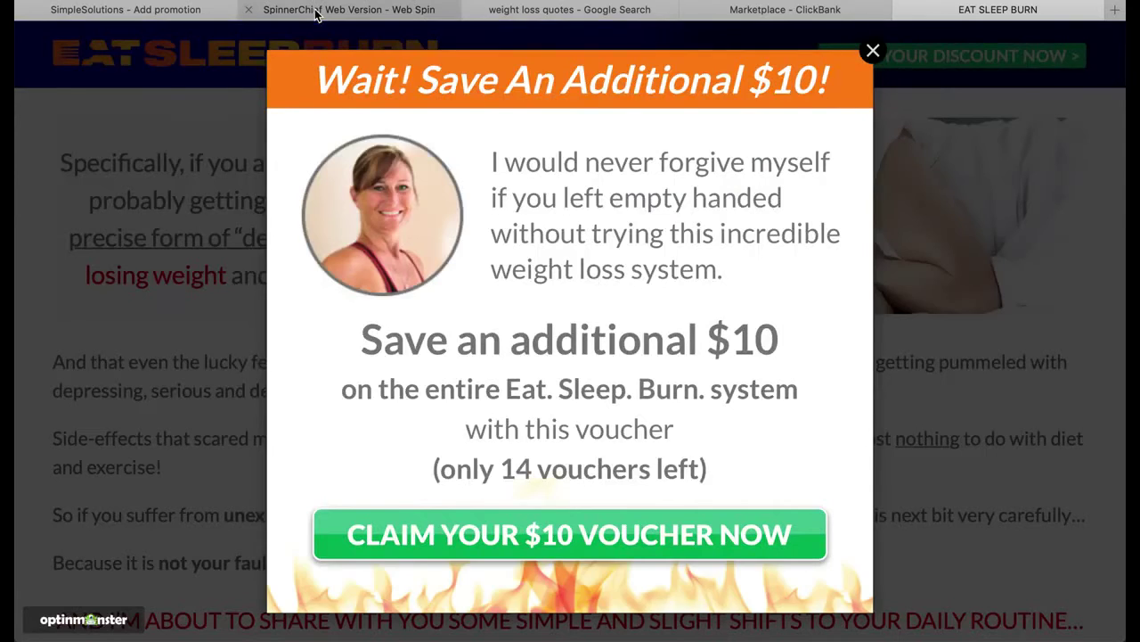
click(314, 11)
Replace the SpinnerChief editor text with the copied 40-or-older paragraph
click(427, 263)
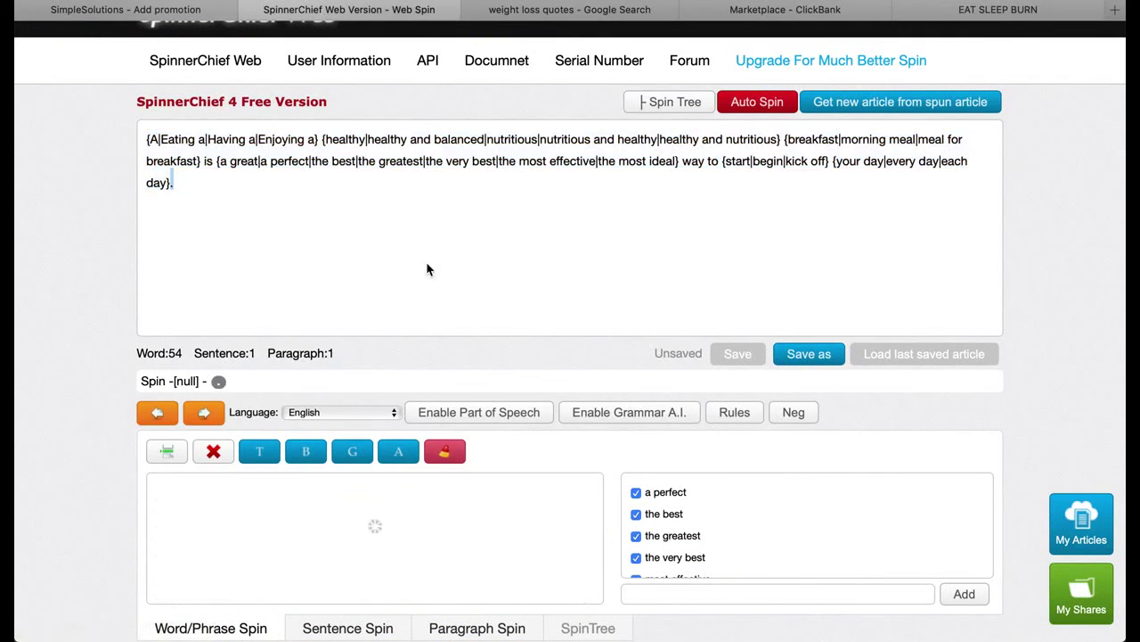
key(ctrl+a)
key(BackSpace)
key(ctrl+v)
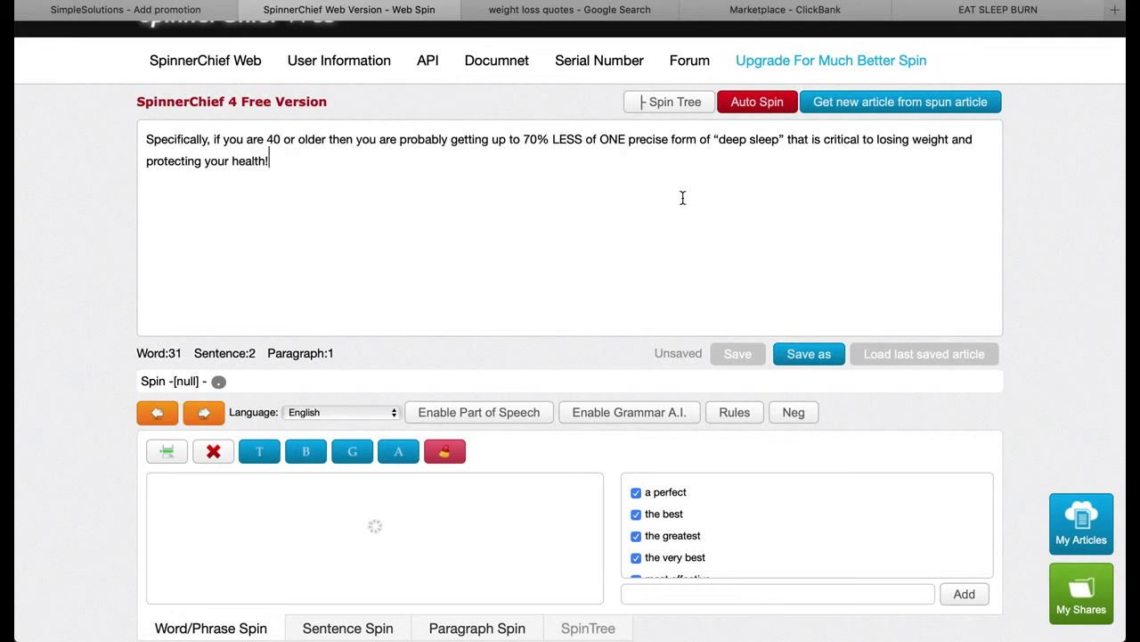
Auto-spin the paragraph into spintax, select the spun text, and return to Add Promotion
click(757, 114)
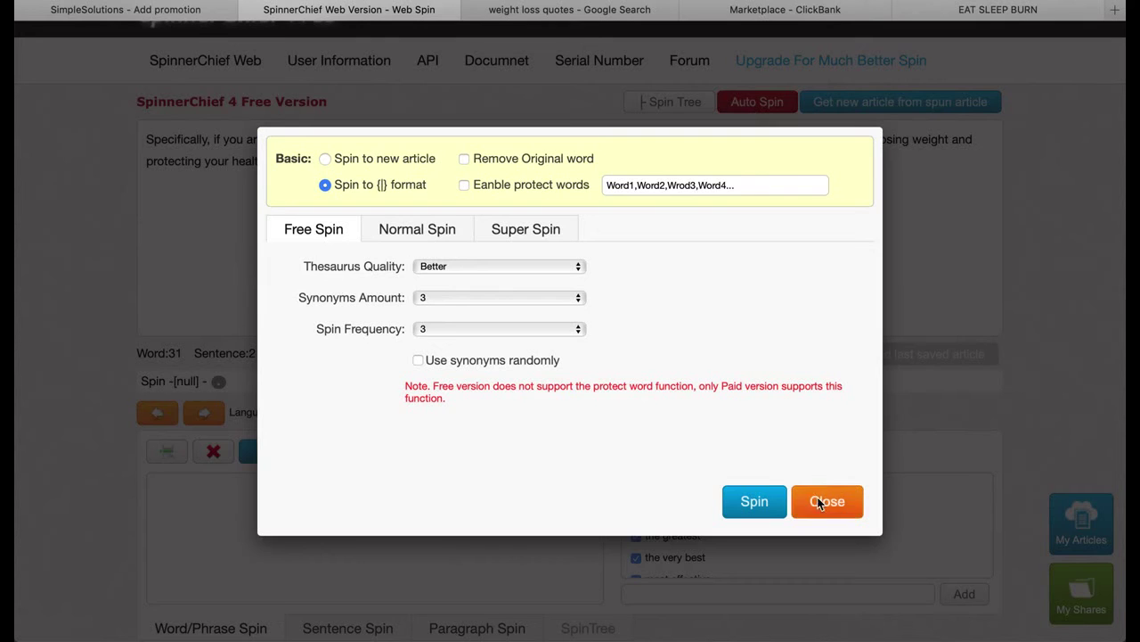
click(754, 499)
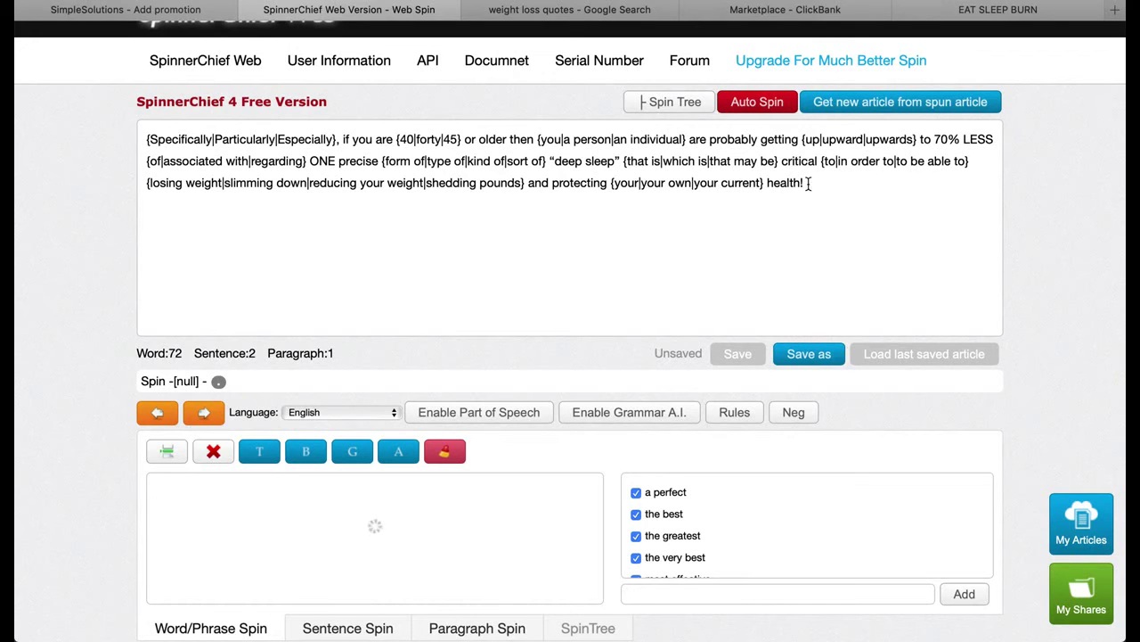
mouse_move(807, 183)
mouse_down()
mouse_move(140, 107)
mouse_move(123, 116)
mouse_up()
key(ctrl+c)
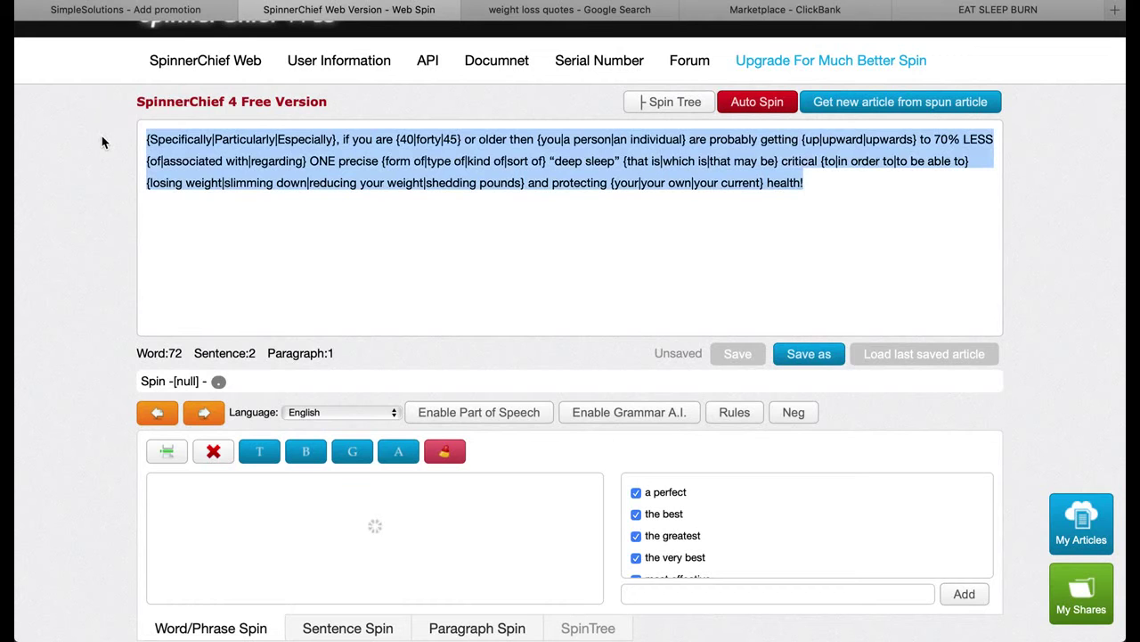
click(184, 16)
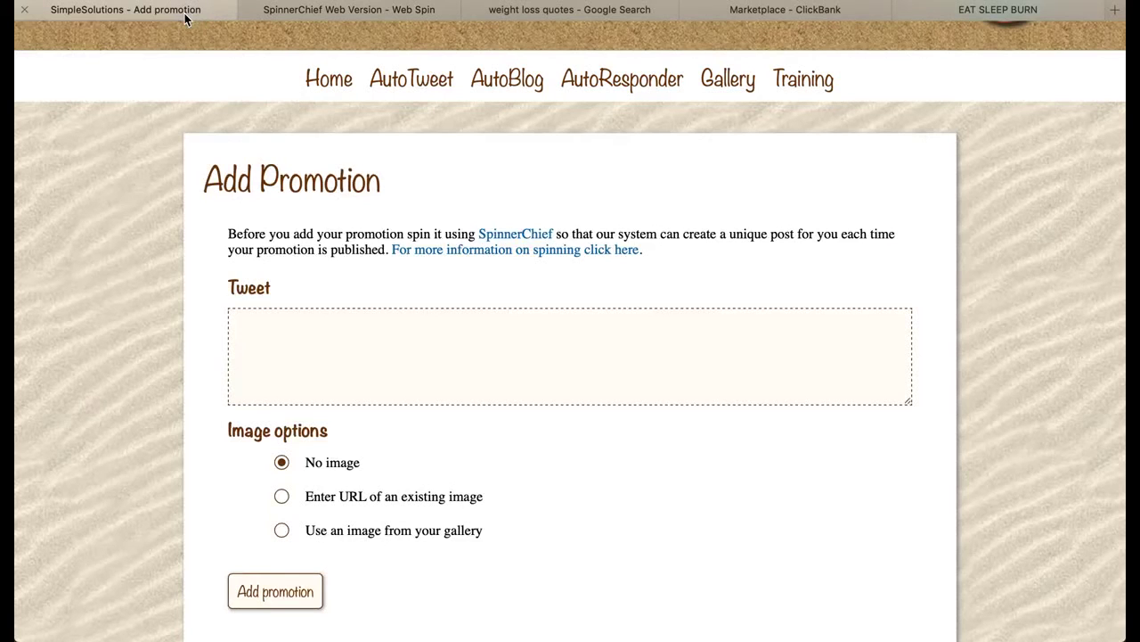
Paste the spintax deep-sleep paragraph into the Tweet box, then return to the ClickBank marketplace
click(272, 331)
key(ctrl+v)
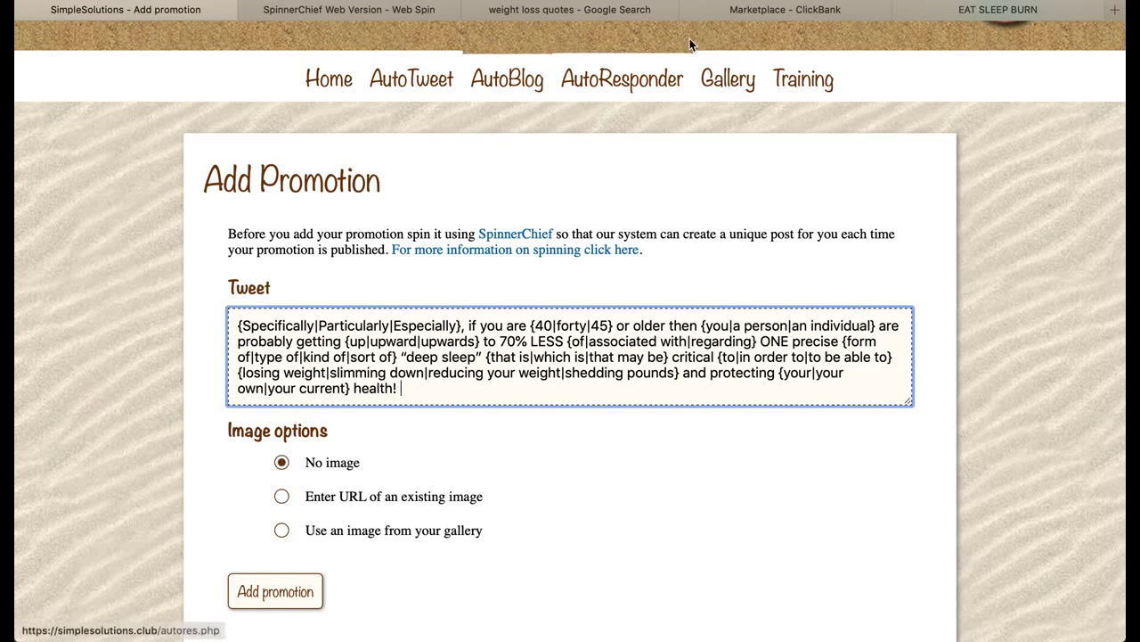
click(810, 11)
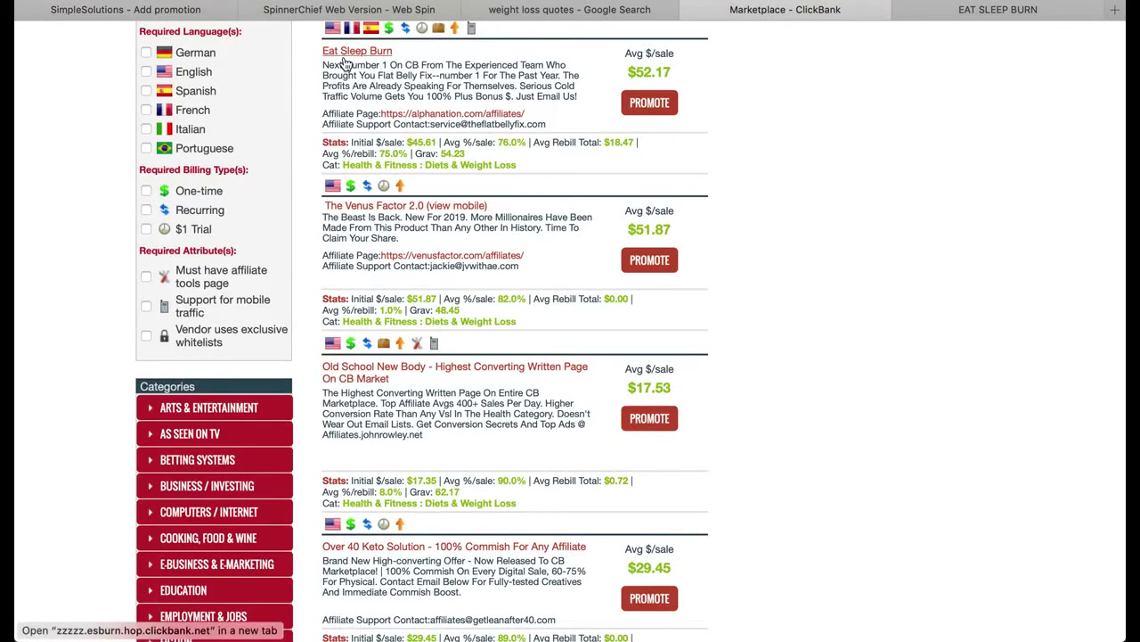
Generate and copy an Eat Sleep Burn HopLink with tracking ID 'twitter', then close the generator
click(648, 107)
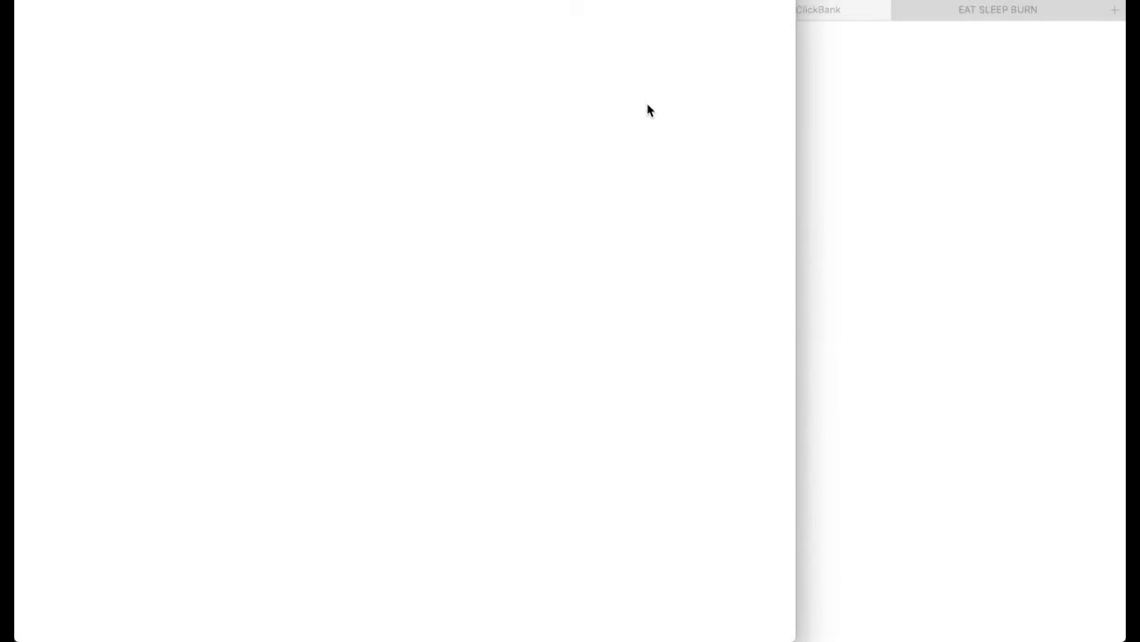
click(208, 139)
text(twi)
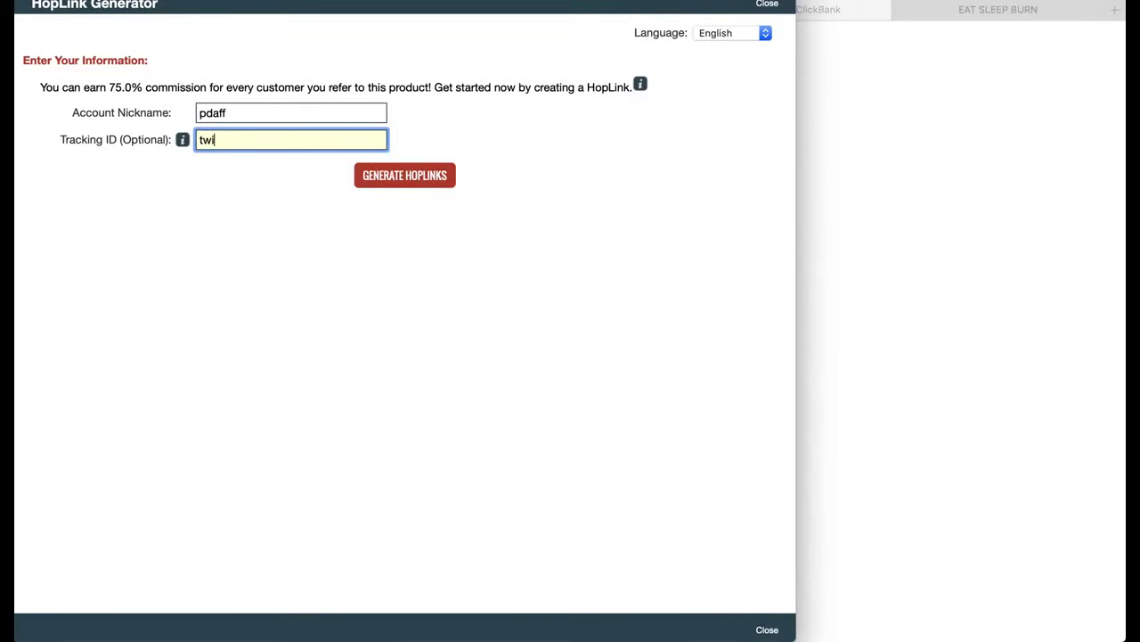
text(tter)
click(405, 177)
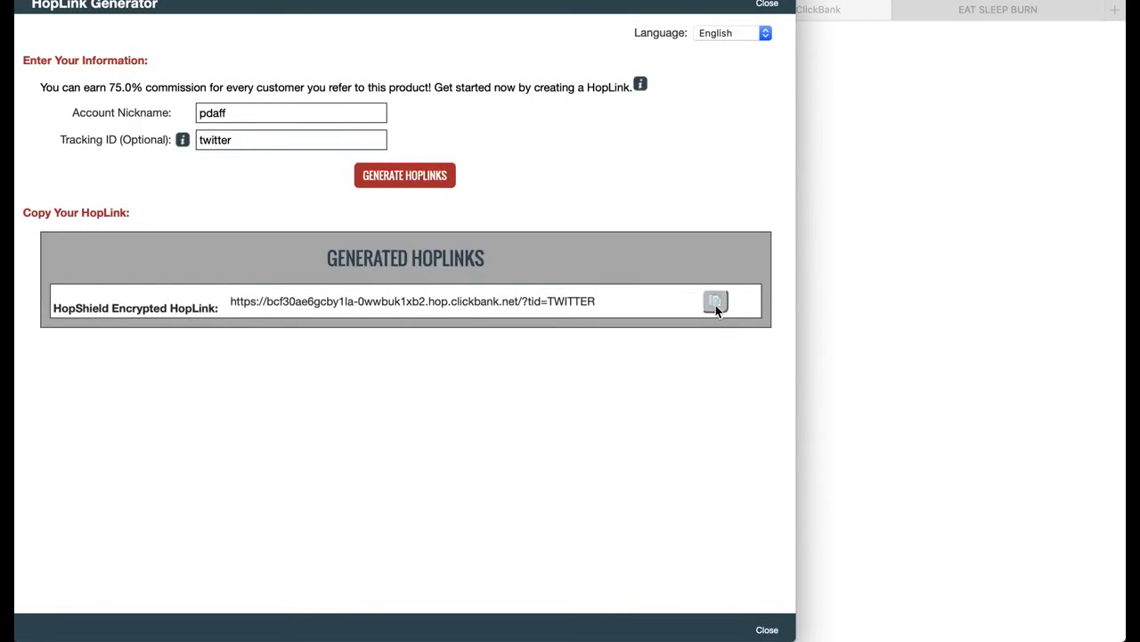
click(716, 303)
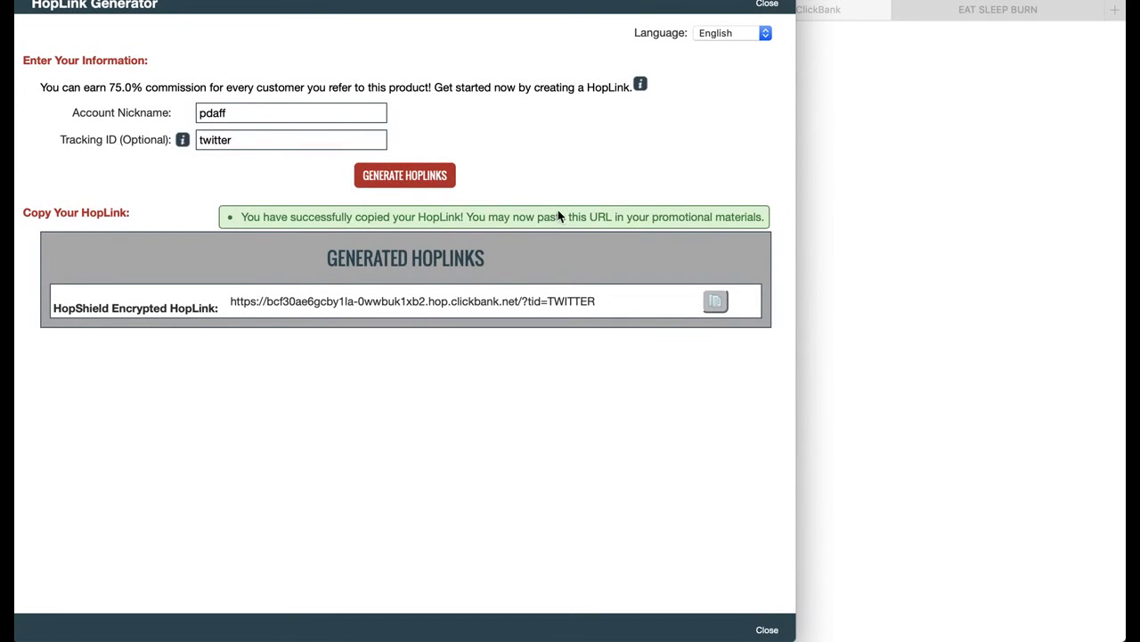
key(Escape)
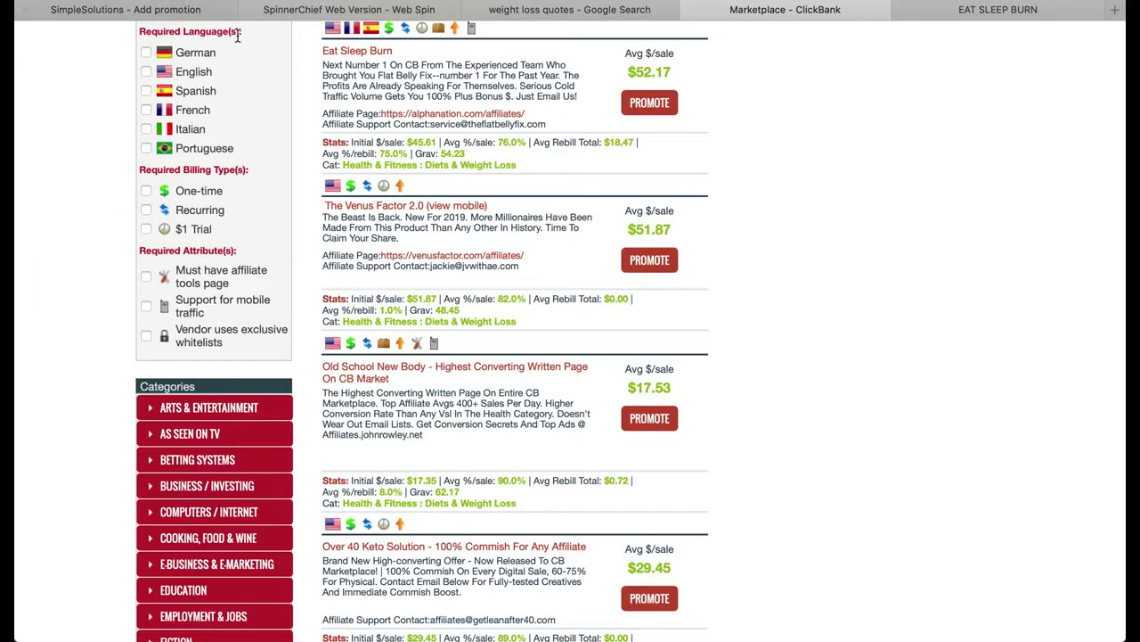
Paste the copied HopLink after the deep-sleep tweet text in the Add promotion form
click(181, 13)
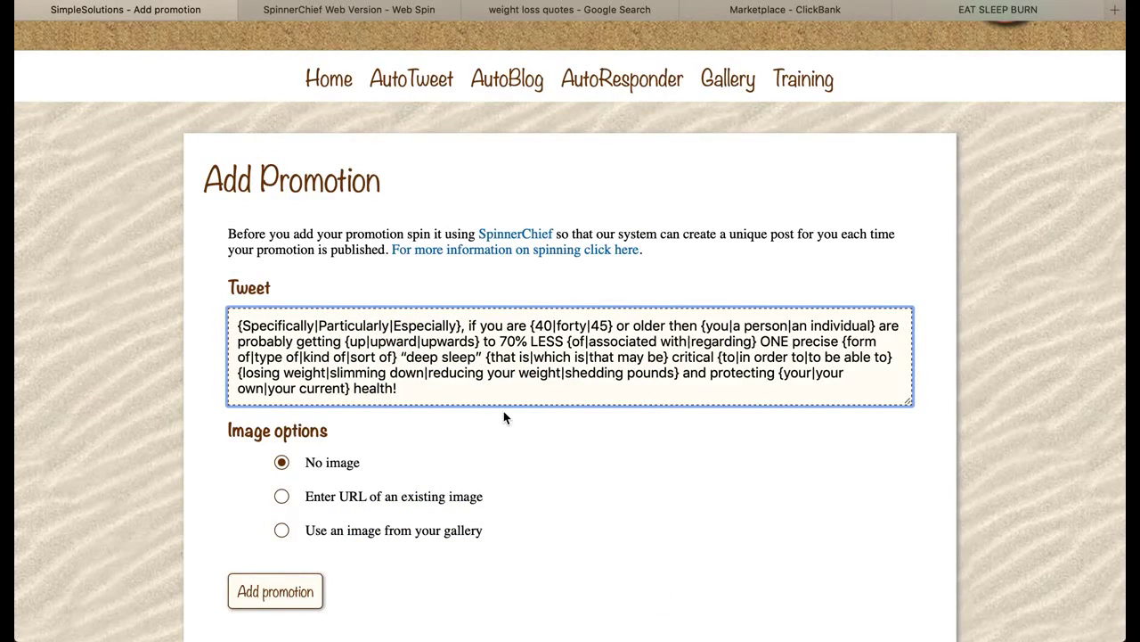
click(446, 386)
key(ctrl+v)
Choose 'Use an image from your gallery' and view the Eat Sleep Burn page without its discount popup
scroll(379, 381, down, 2)
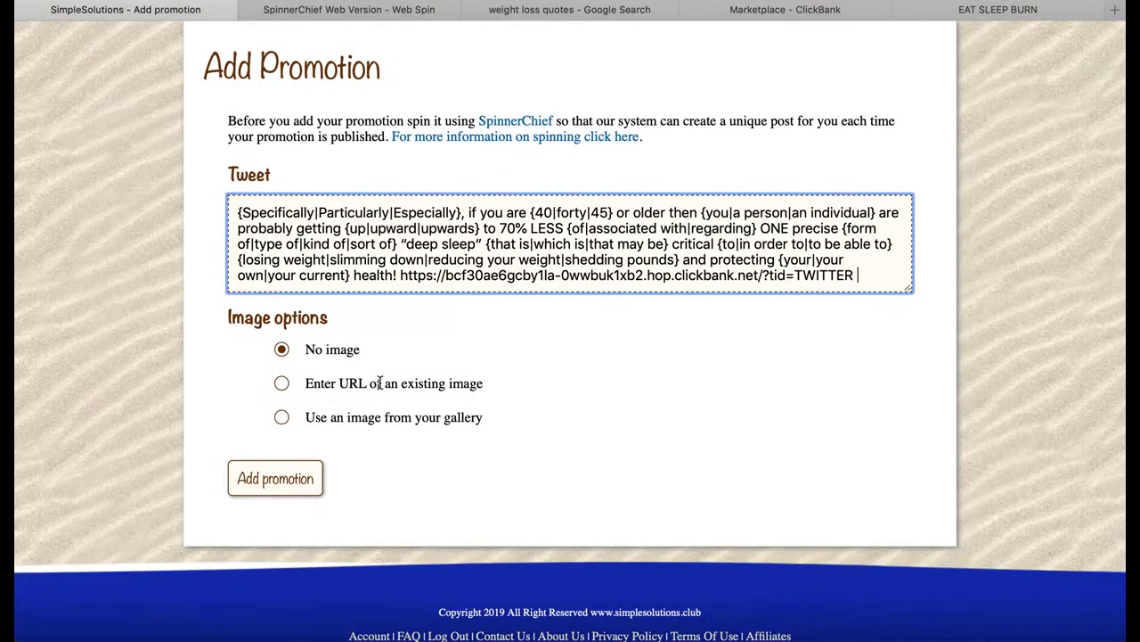
click(283, 418)
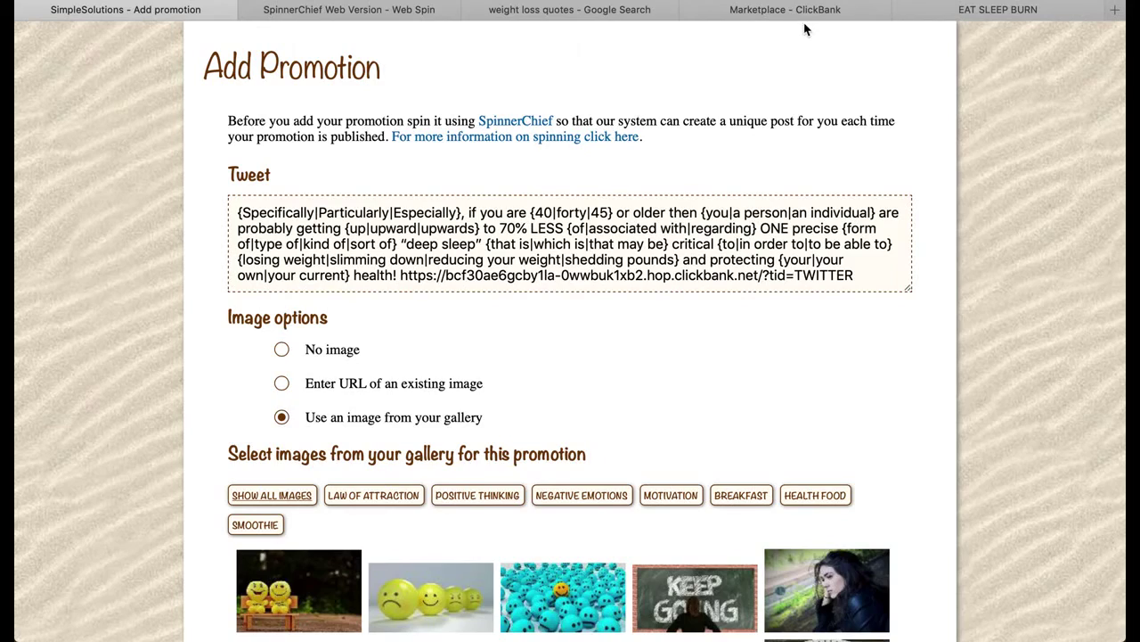
click(998, 9)
click(873, 48)
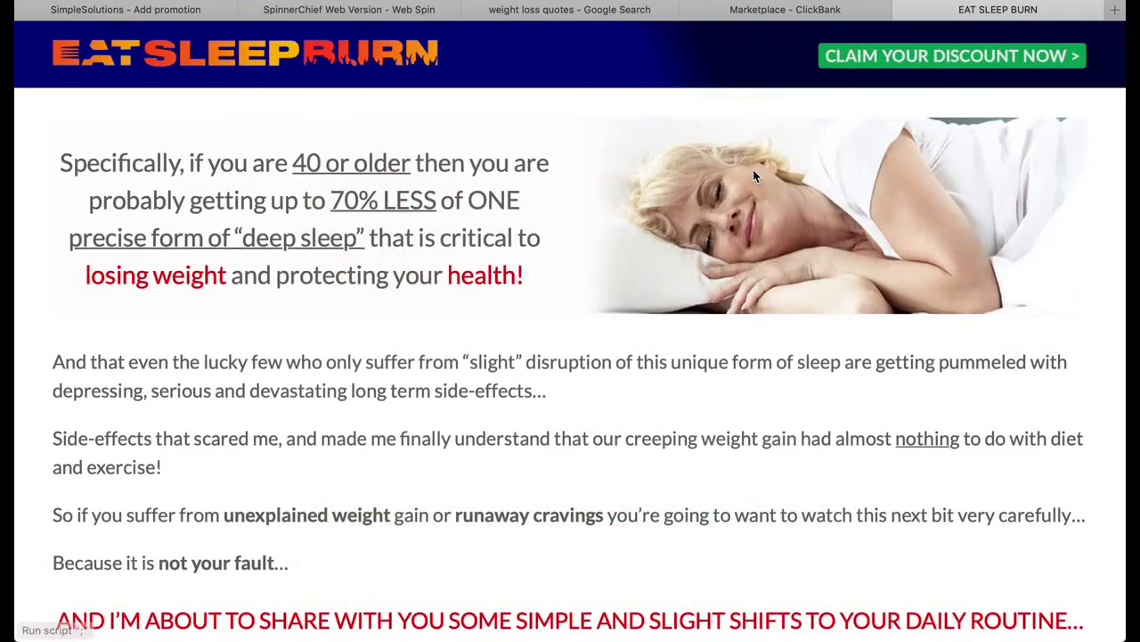
scroll(575, 208, up, 4)
scroll(576, 208, down, 12)
scroll(575, 208, down, 15)
scroll(576, 209, up, 2)
scroll(575, 208, up, 20)
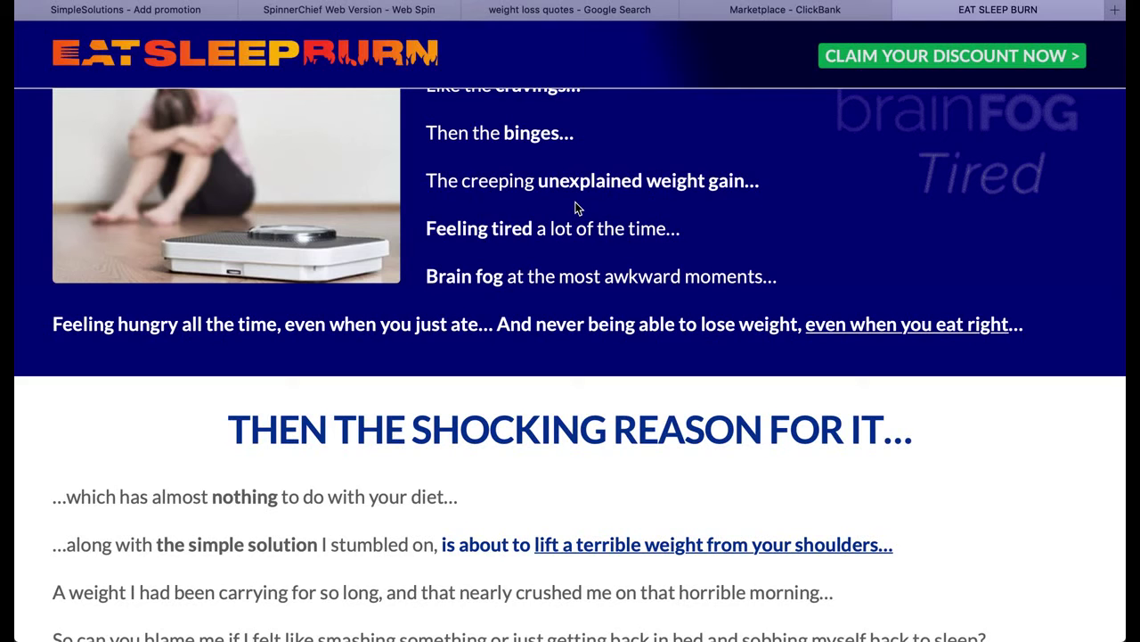
Select the smoothie, breakfast toast, chia pudding and smiling woman gallery images
click(156, 11)
scroll(349, 229, down, 8)
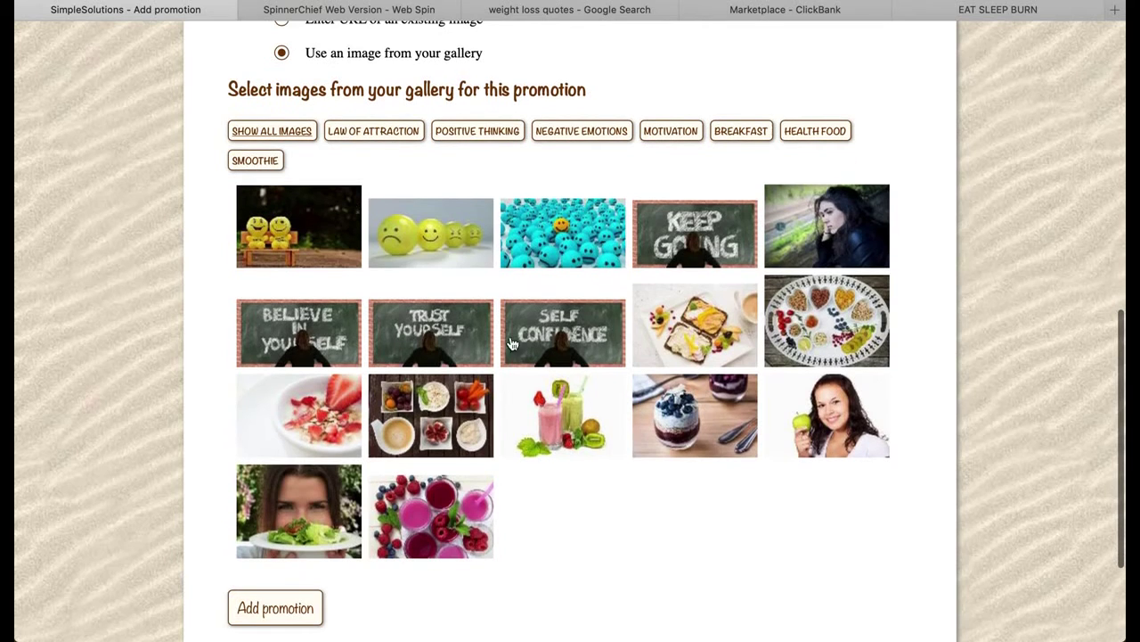
scroll(934, 500, up, 5)
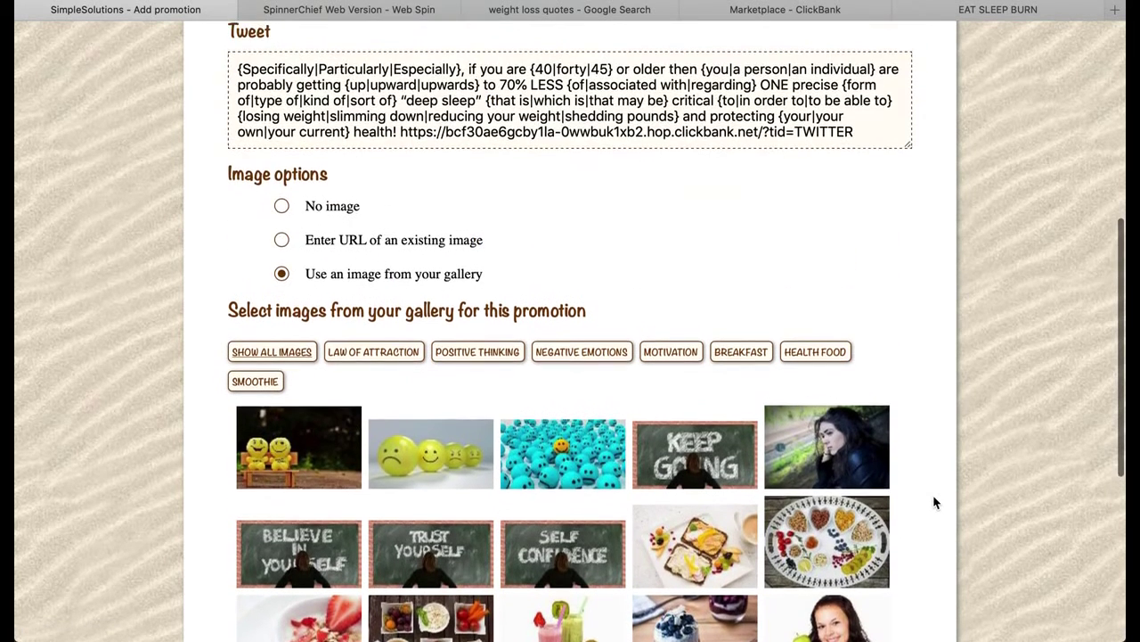
scroll(934, 501, down, 5)
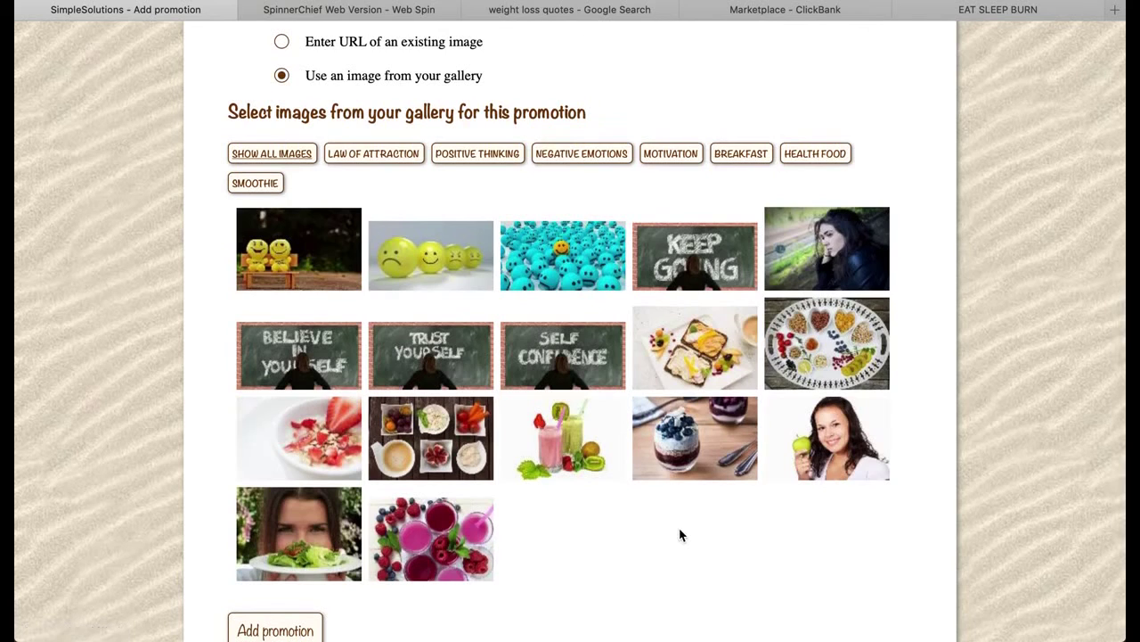
click(529, 411)
click(675, 337)
click(689, 421)
click(818, 432)
Deselect all four gallery images again, leaving the promotion without an image
click(581, 432)
click(677, 352)
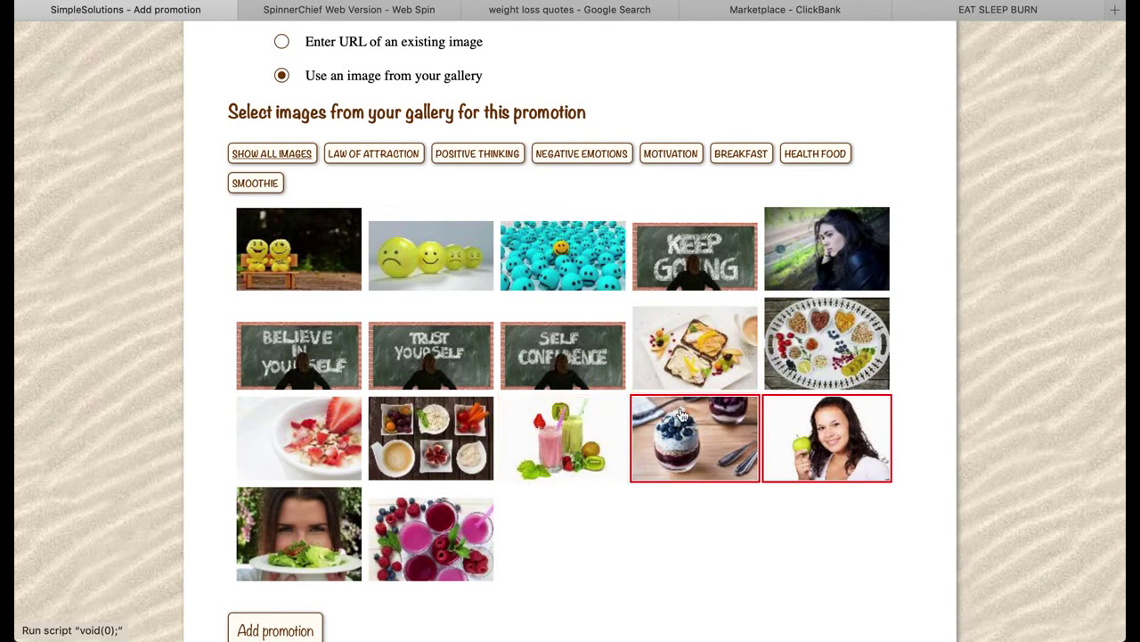
click(684, 422)
click(800, 426)
scroll(800, 427, up, 3)
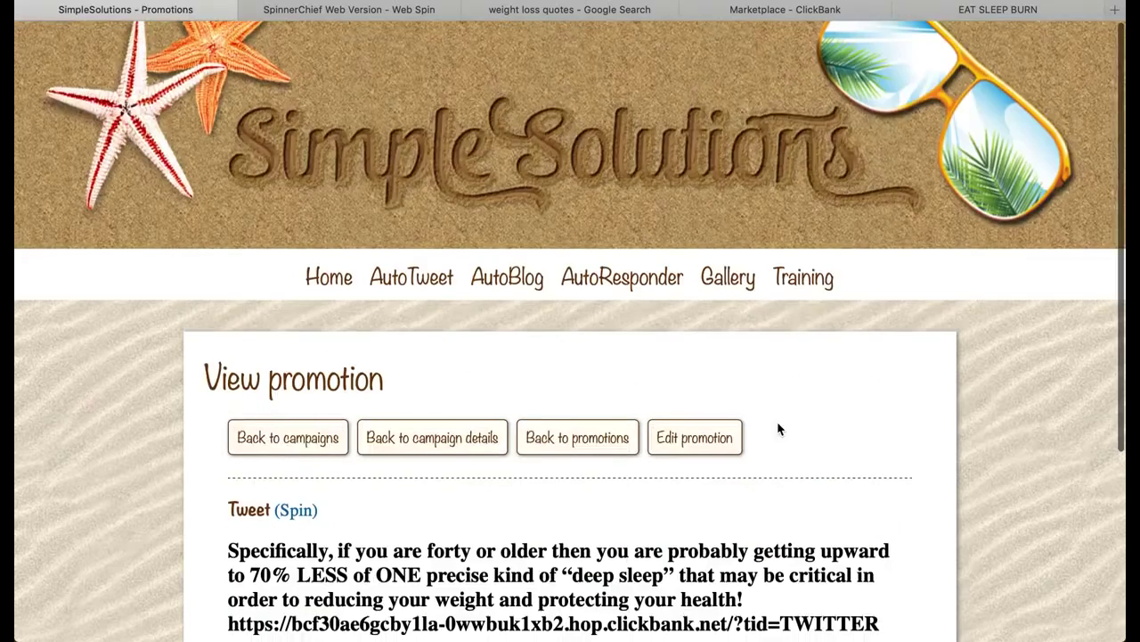
Preview nine spun variations of the saved tweet, open it for editing, and return to ClickBank
scroll(776, 428, down, 1)
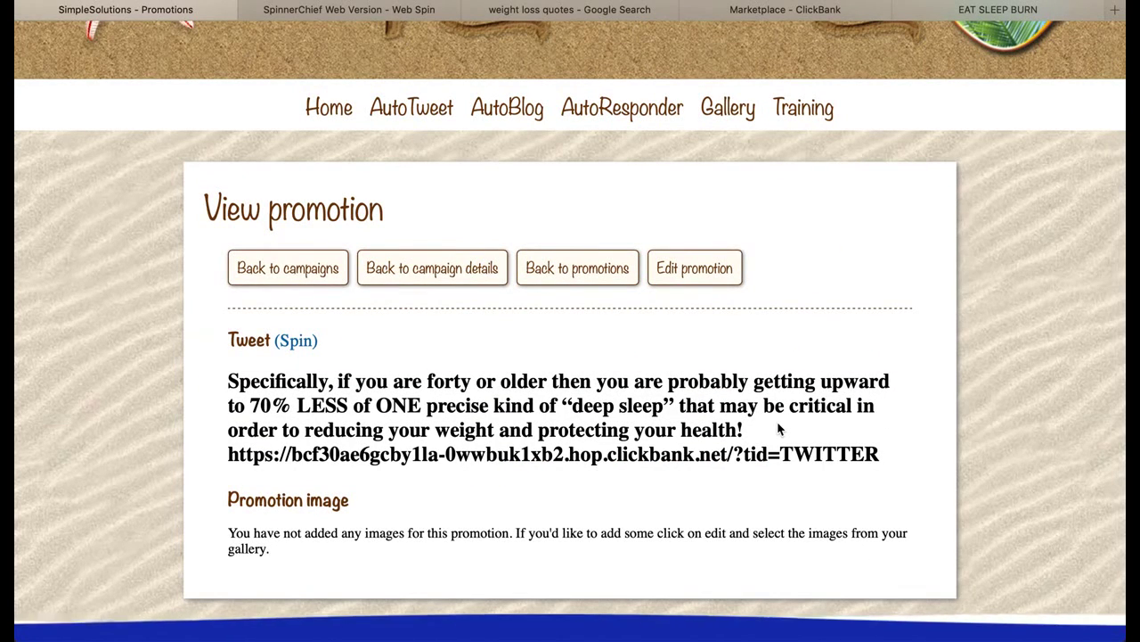
click(300, 345)
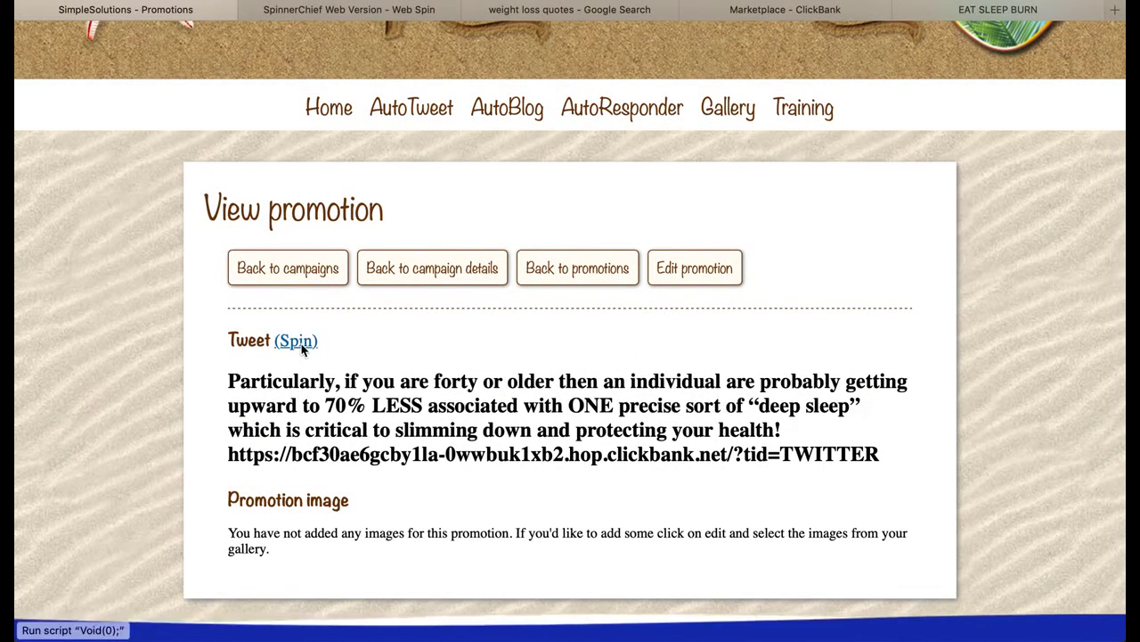
click(301, 348)
click(301, 348)
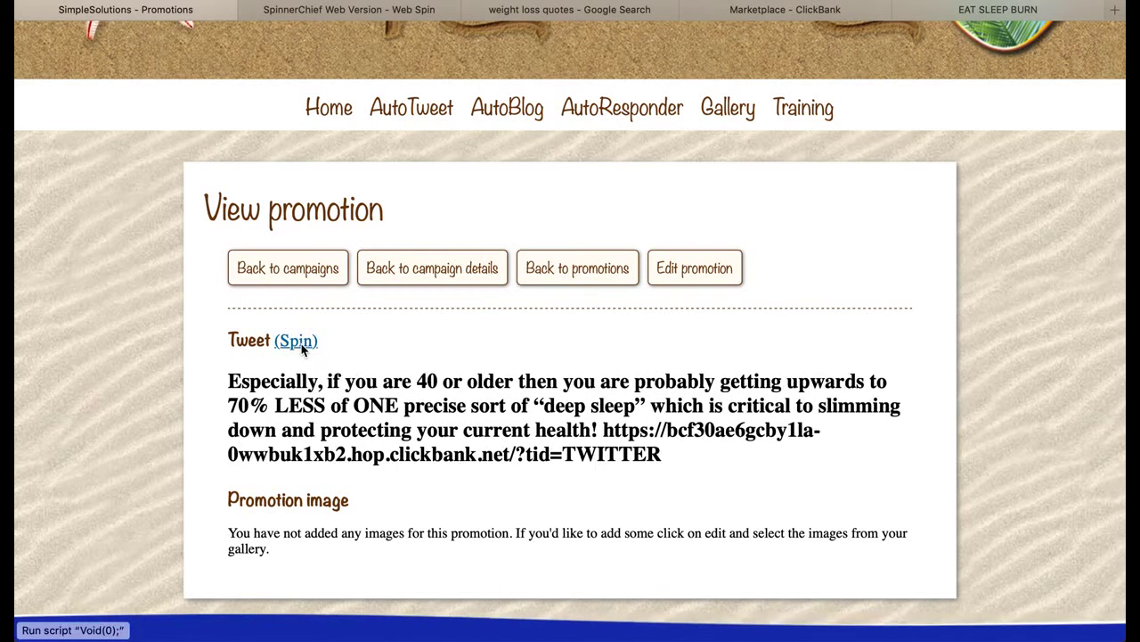
click(302, 348)
click(301, 348)
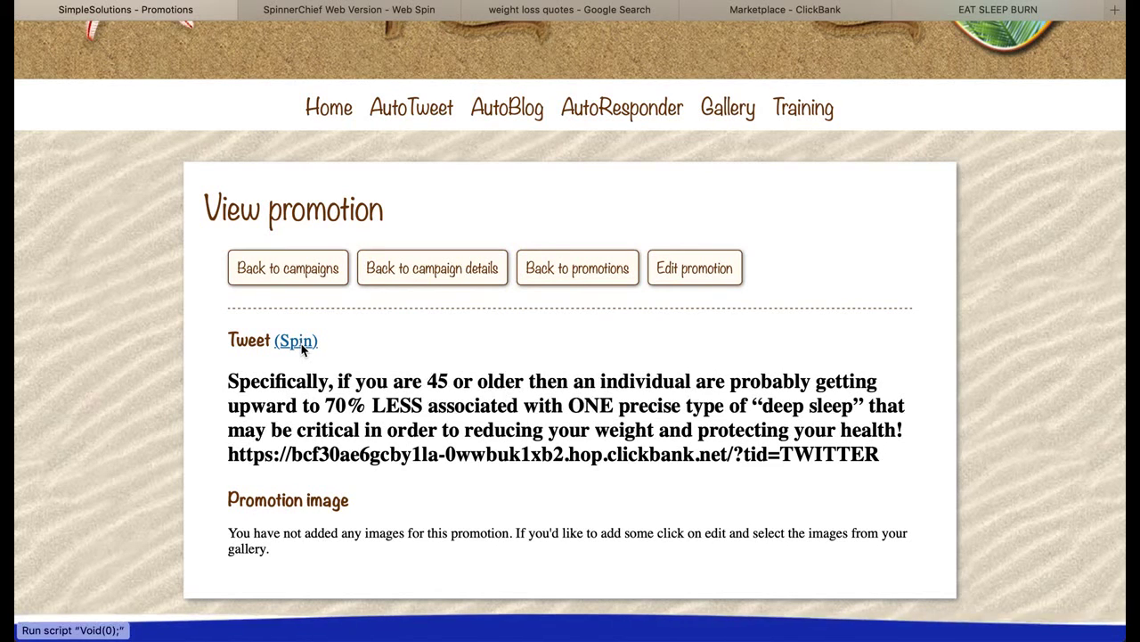
click(301, 348)
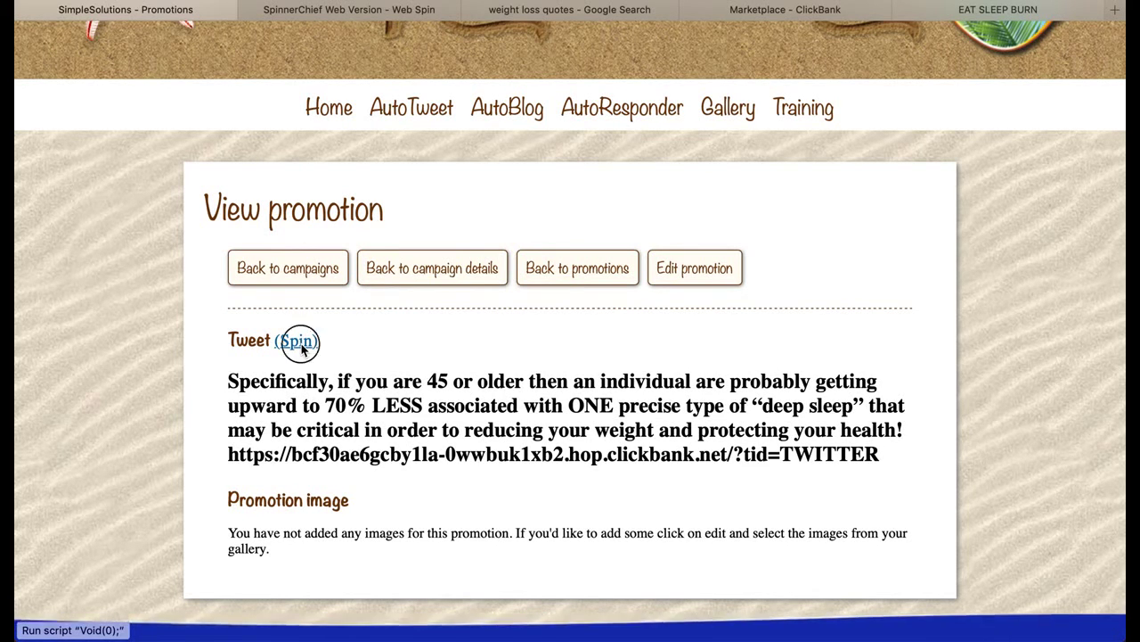
click(301, 347)
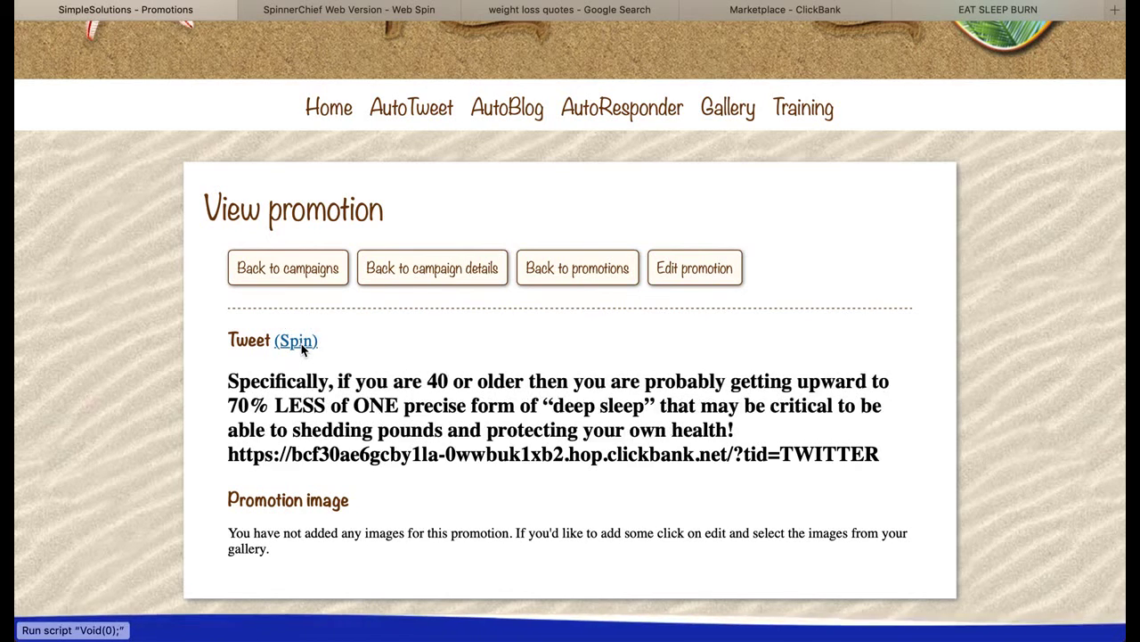
click(301, 347)
click(301, 347)
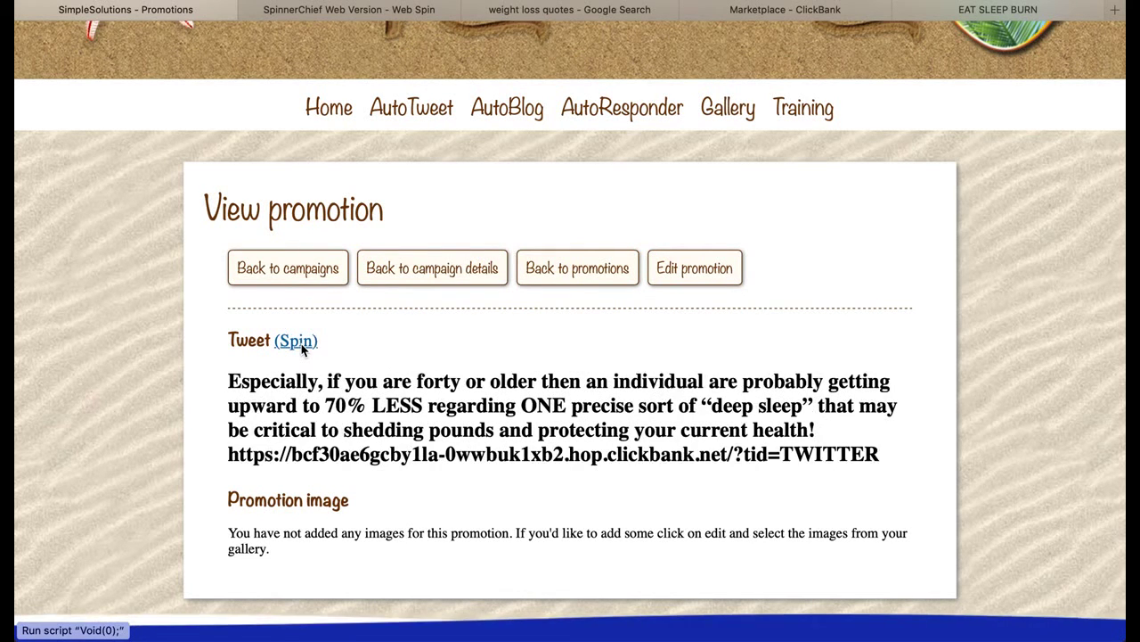
click(694, 271)
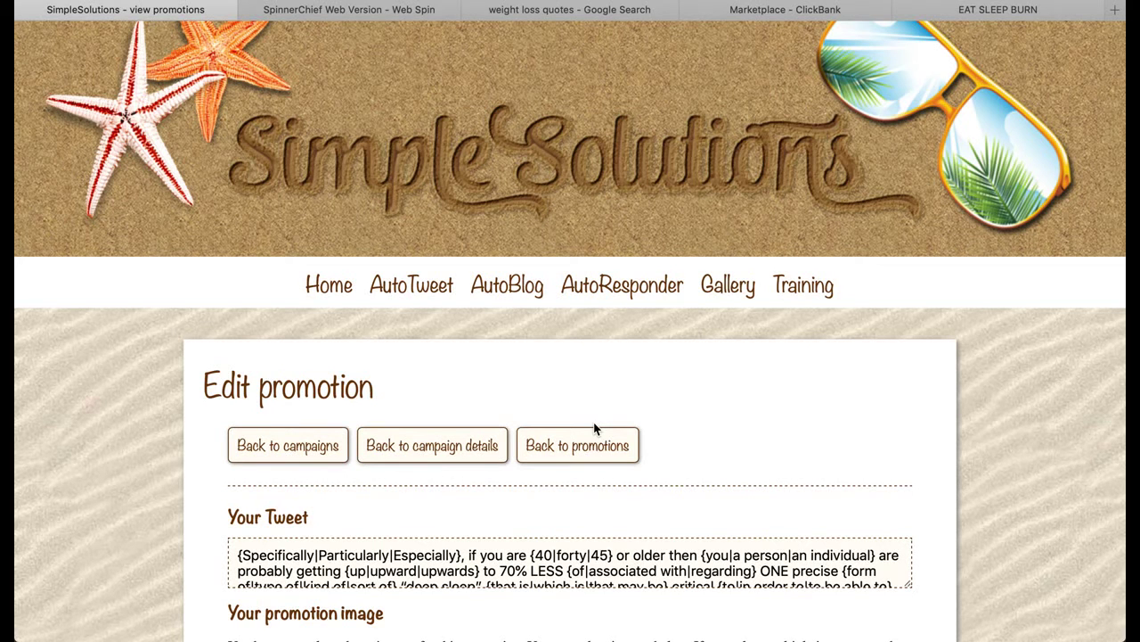
click(777, 11)
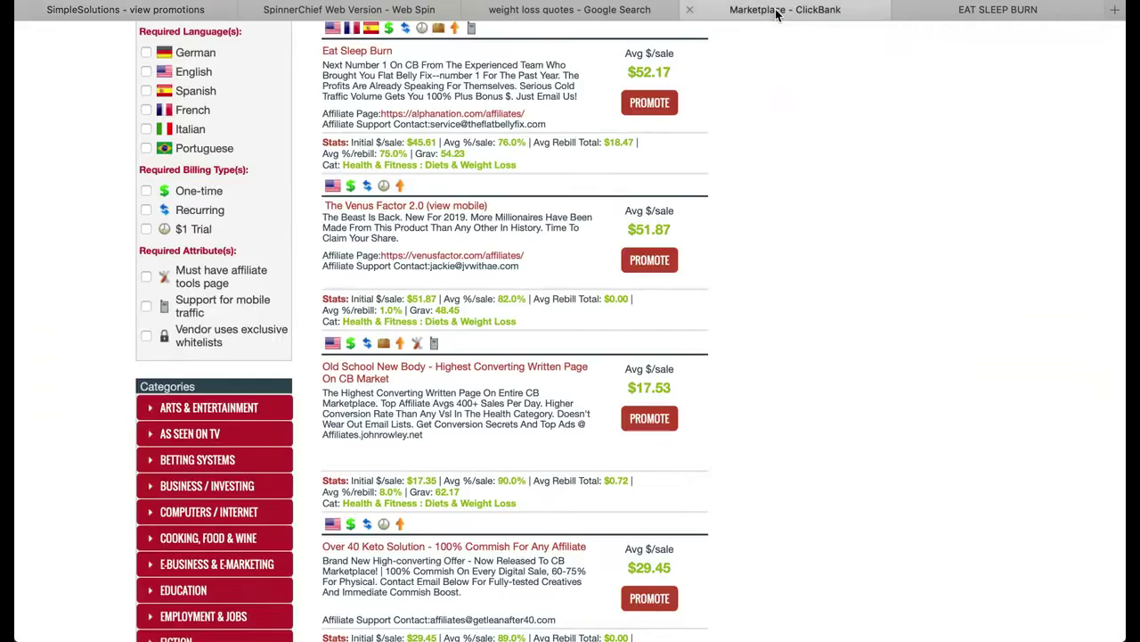
Find Custom Keto Diet in the Diets & Weight Loss results and open its sales page in a new tab
scroll(76, 308, down, 5)
scroll(67, 309, down, 1)
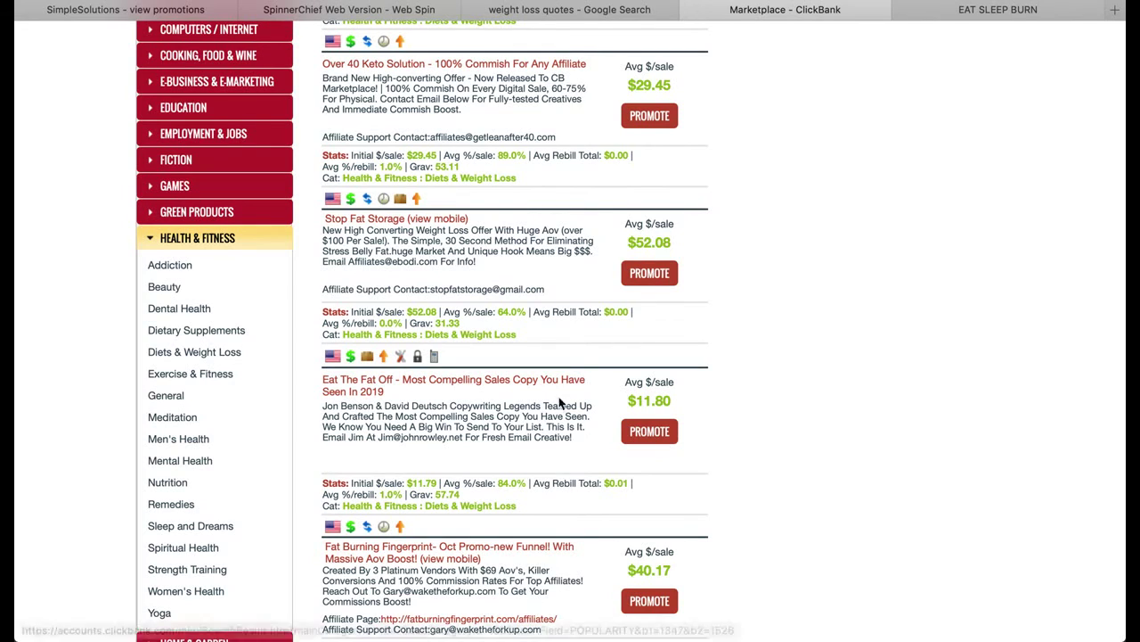
scroll(898, 392, up, 5)
scroll(897, 392, up, 8)
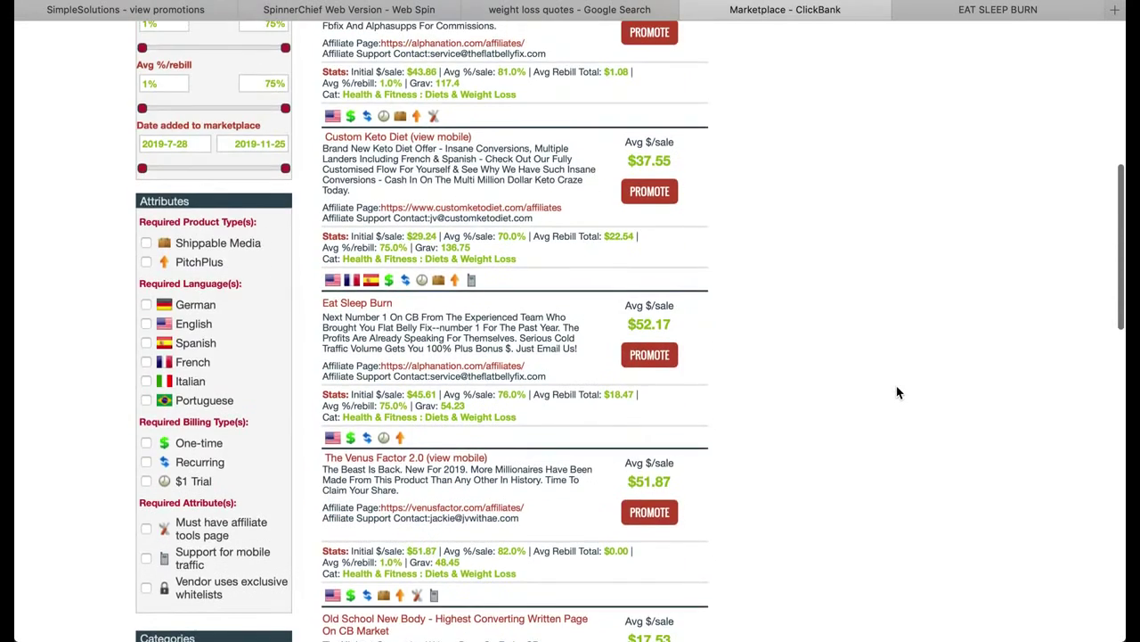
scroll(897, 392, down, 3)
scroll(897, 392, up, 3)
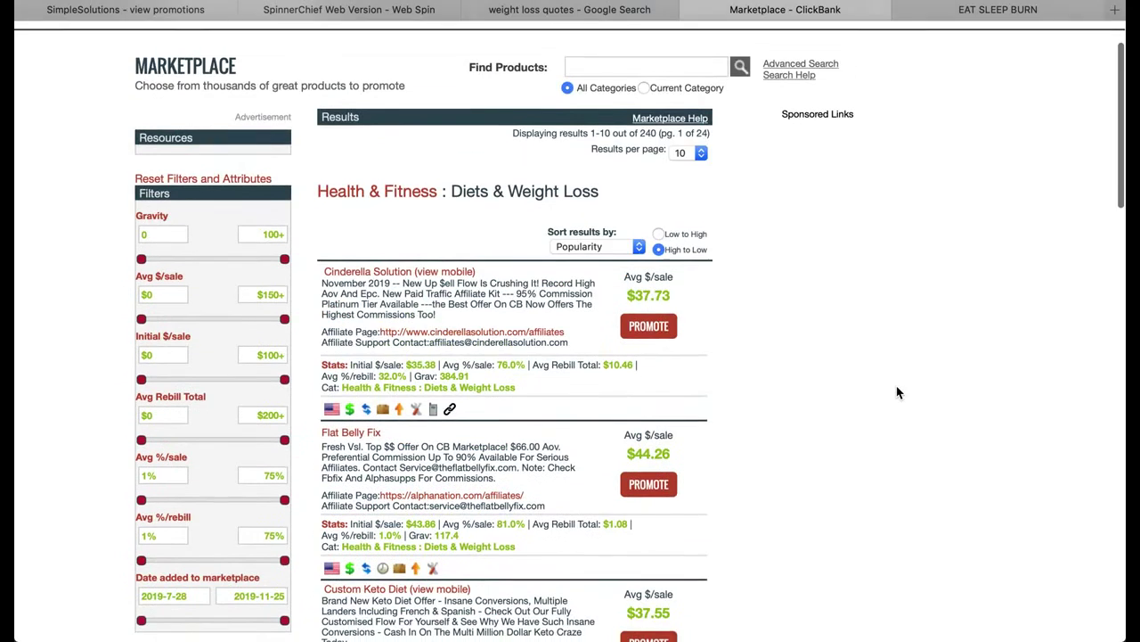
scroll(497, 376, down, 4)
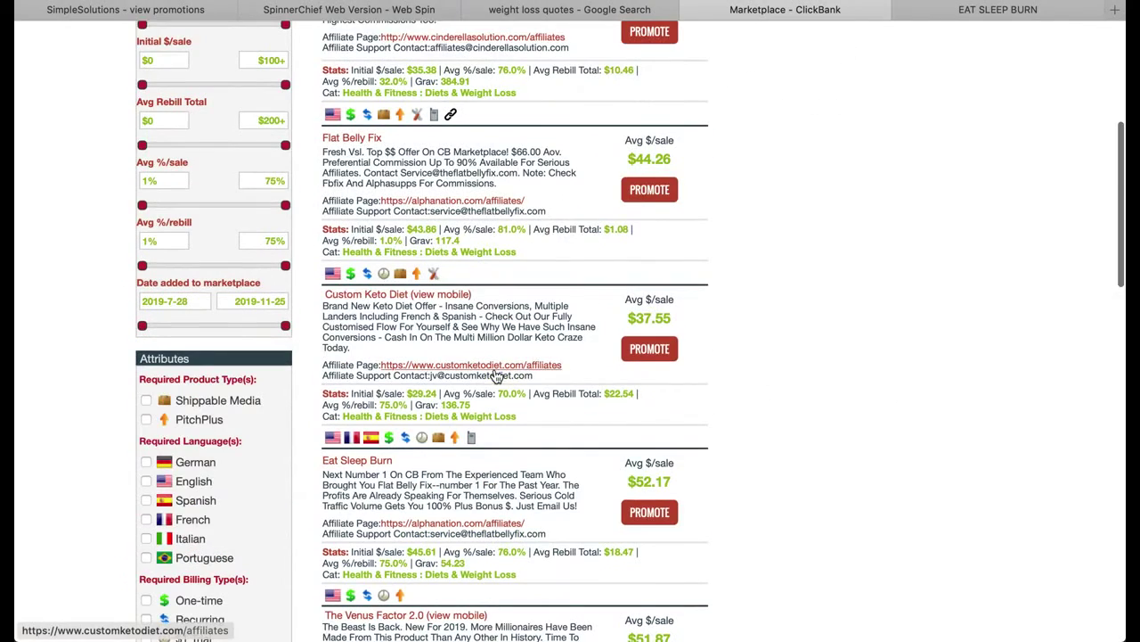
super+click(360, 294)
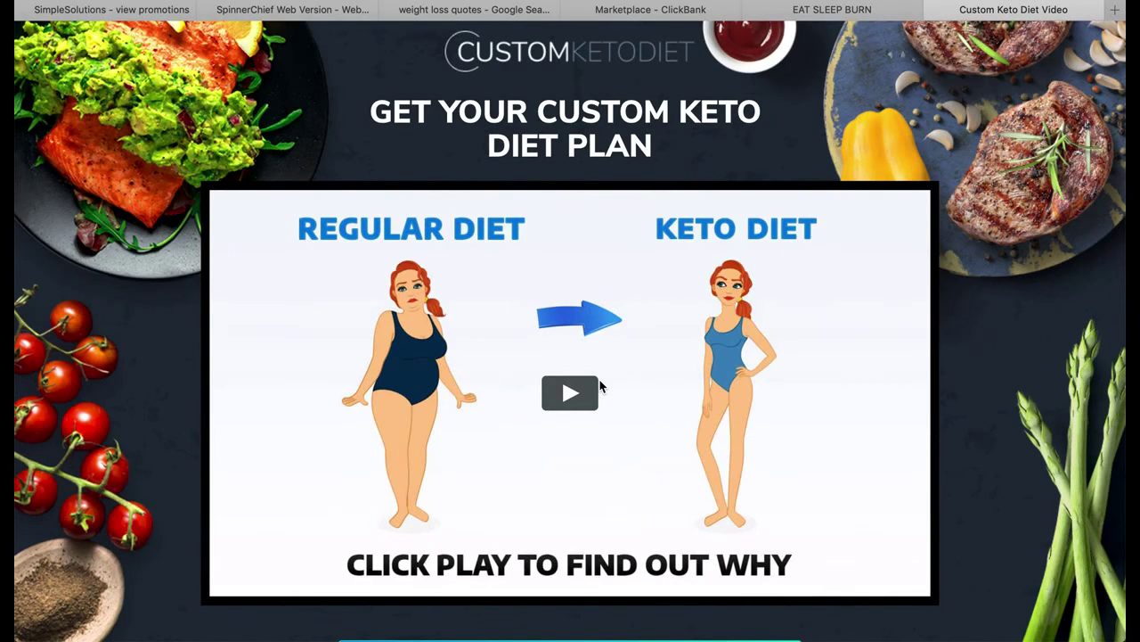
Switch the Custom Keto Diet sales page to its written 'Prefer To Read?' version
scroll(975, 355, down, 4)
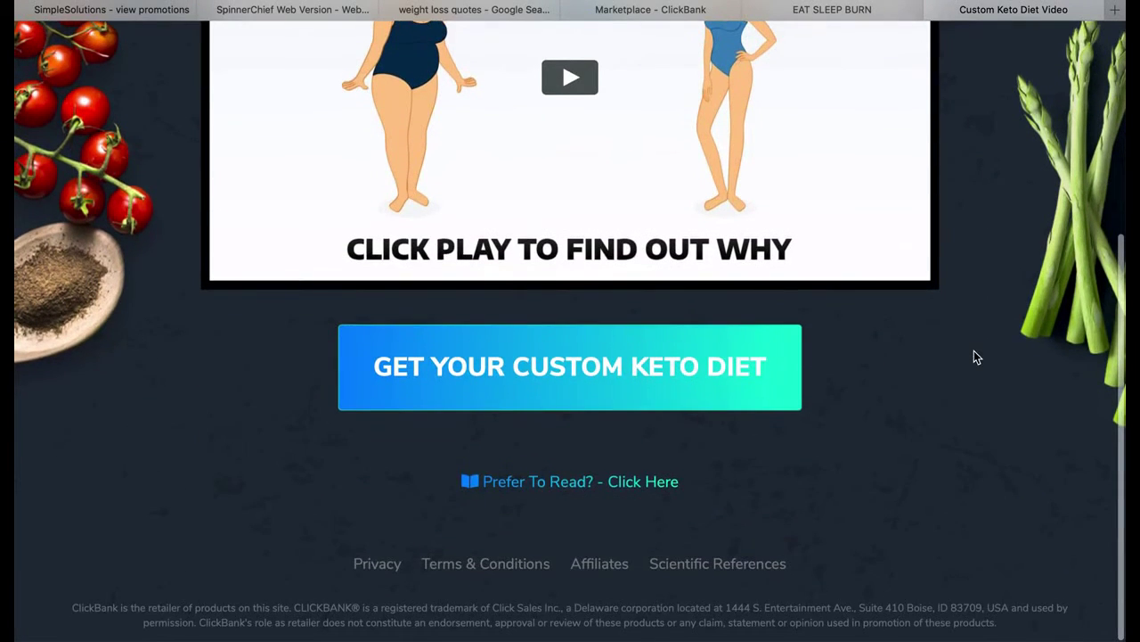
click(547, 496)
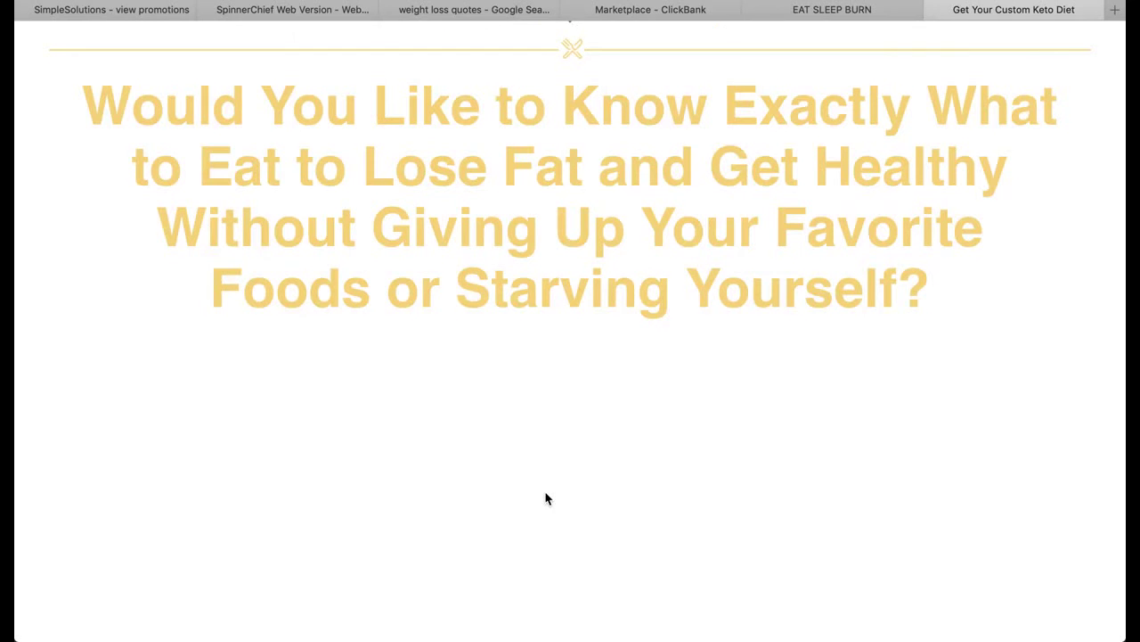
scroll(950, 338, down, 1)
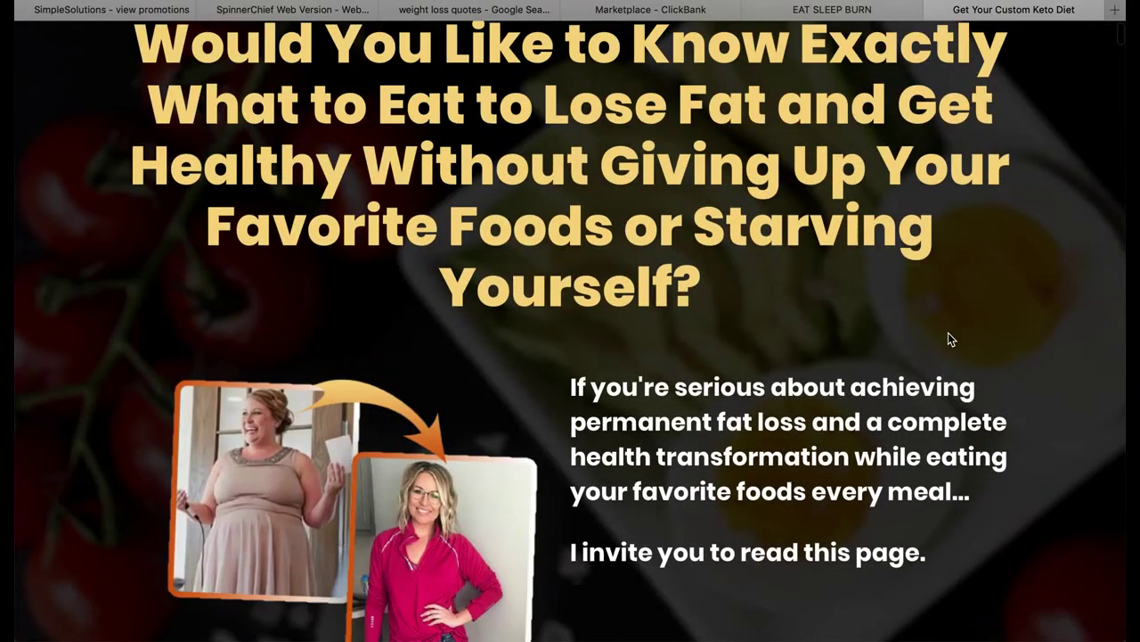
scroll(950, 338, down, 10)
Read down through the sales letter to the Mistake #4 section on restrictive diets
scroll(949, 339, down, 8)
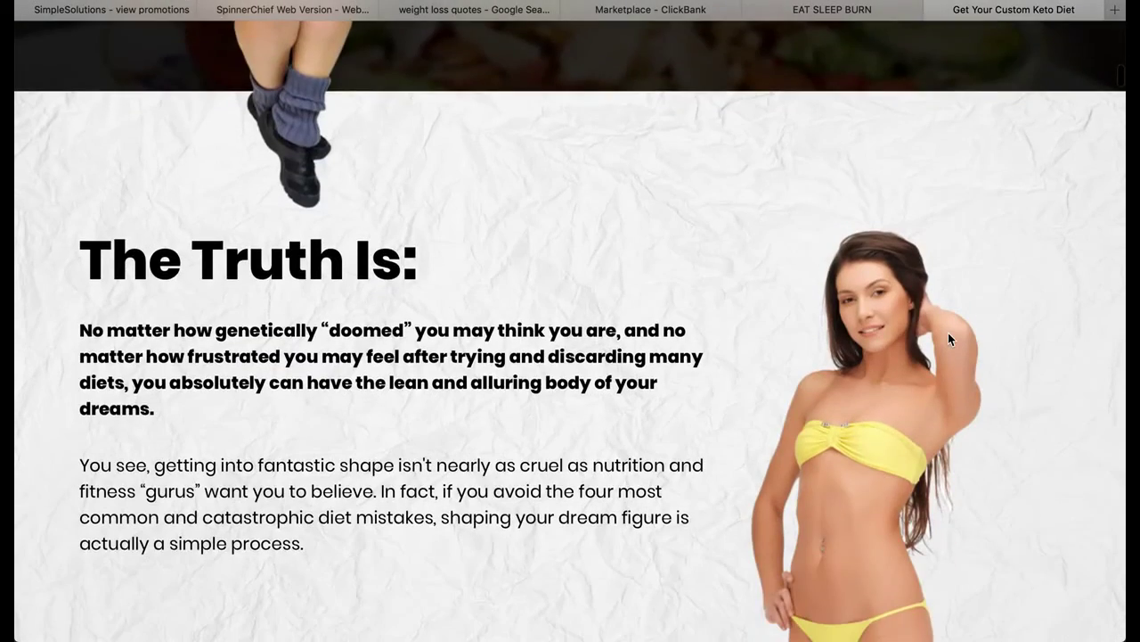
scroll(950, 338, down, 3)
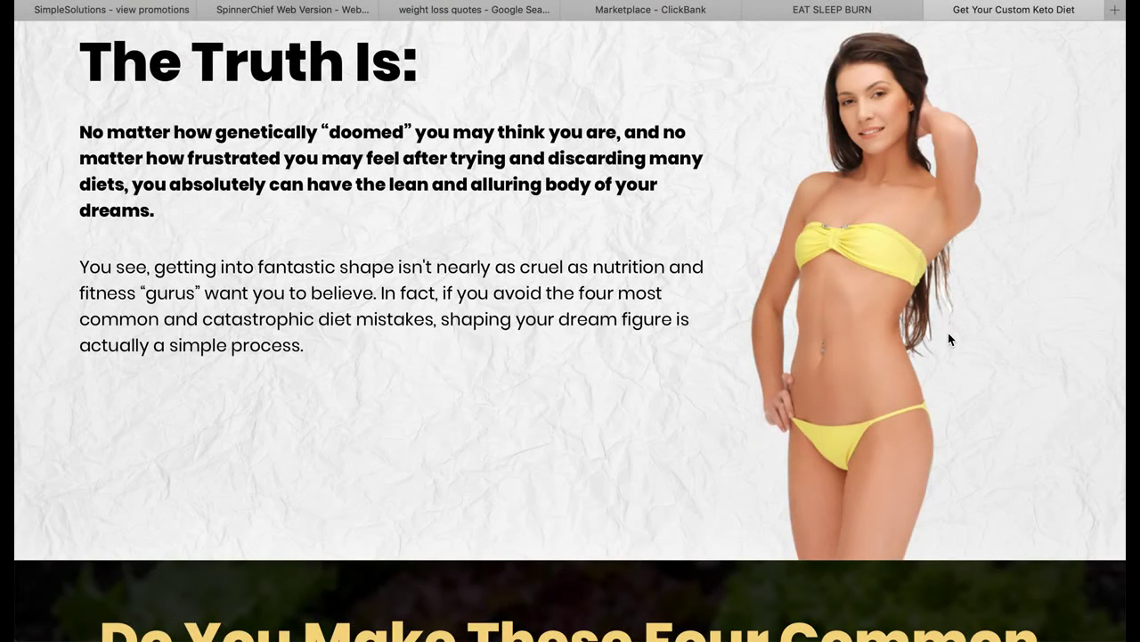
scroll(464, 349, down, 6)
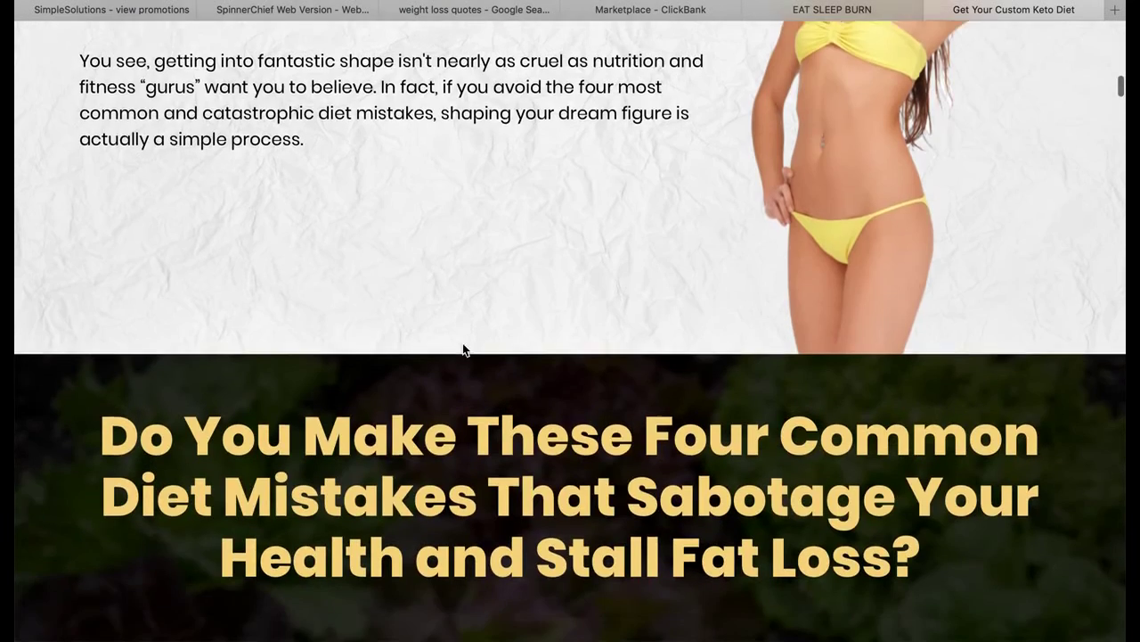
scroll(462, 349, down, 3)
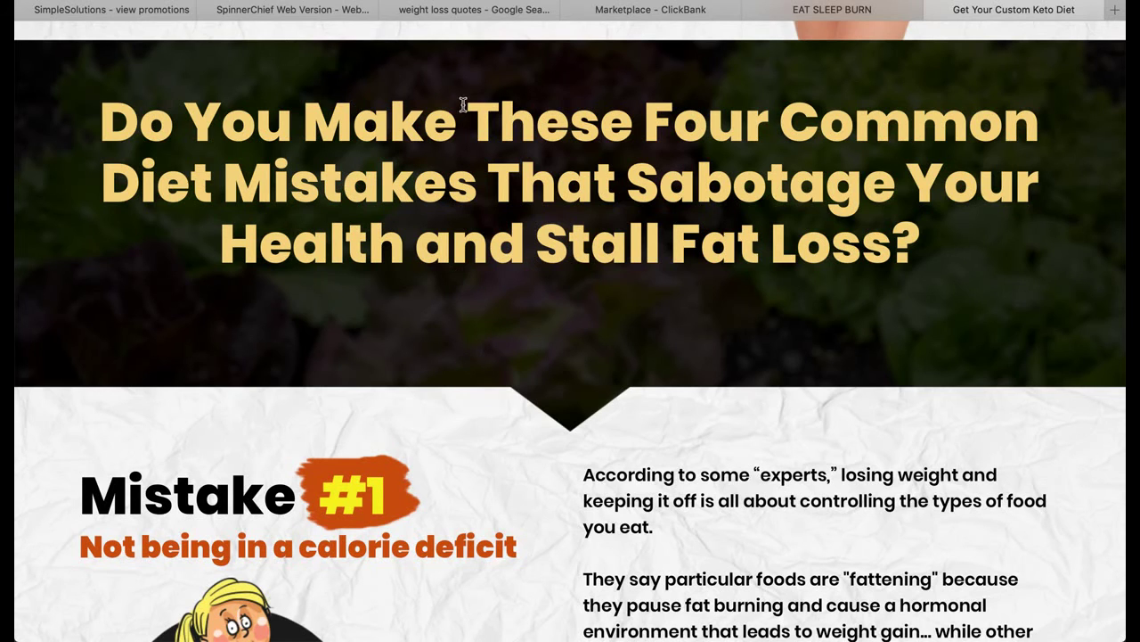
scroll(462, 106, down, 9)
scroll(463, 104, down, 10)
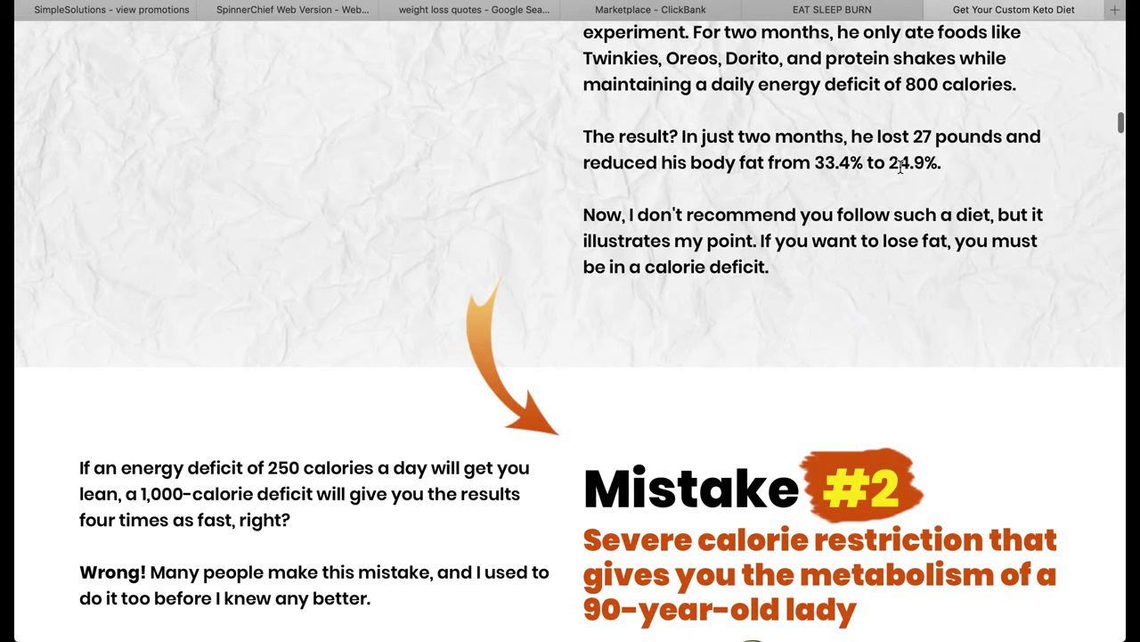
scroll(496, 180, down, 1)
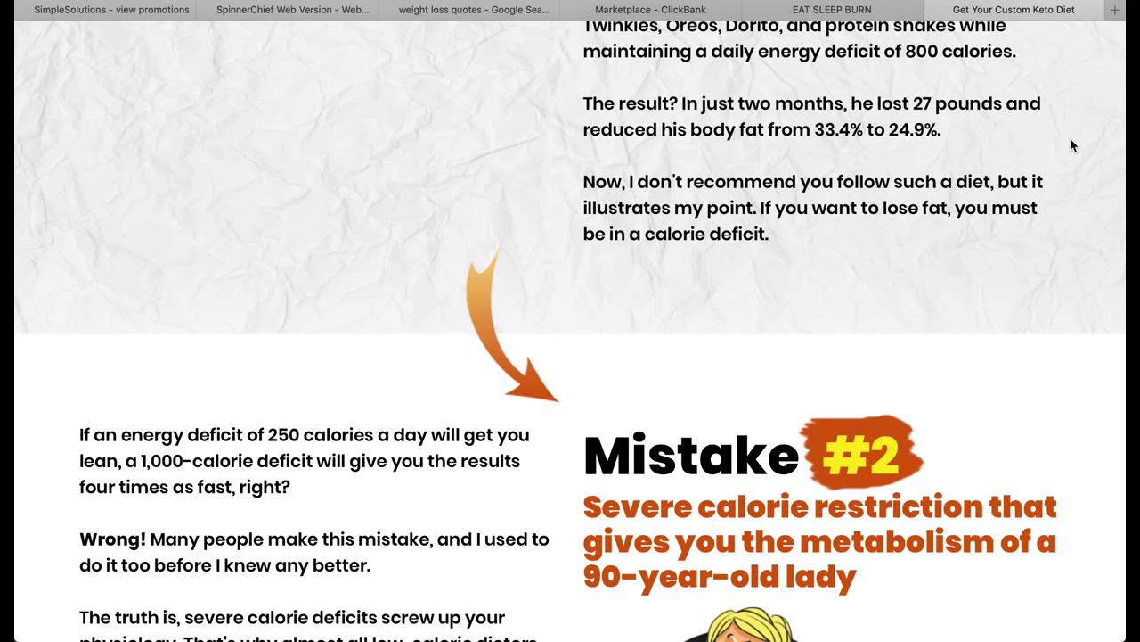
scroll(1072, 145, up, 2)
scroll(1072, 145, down, 5)
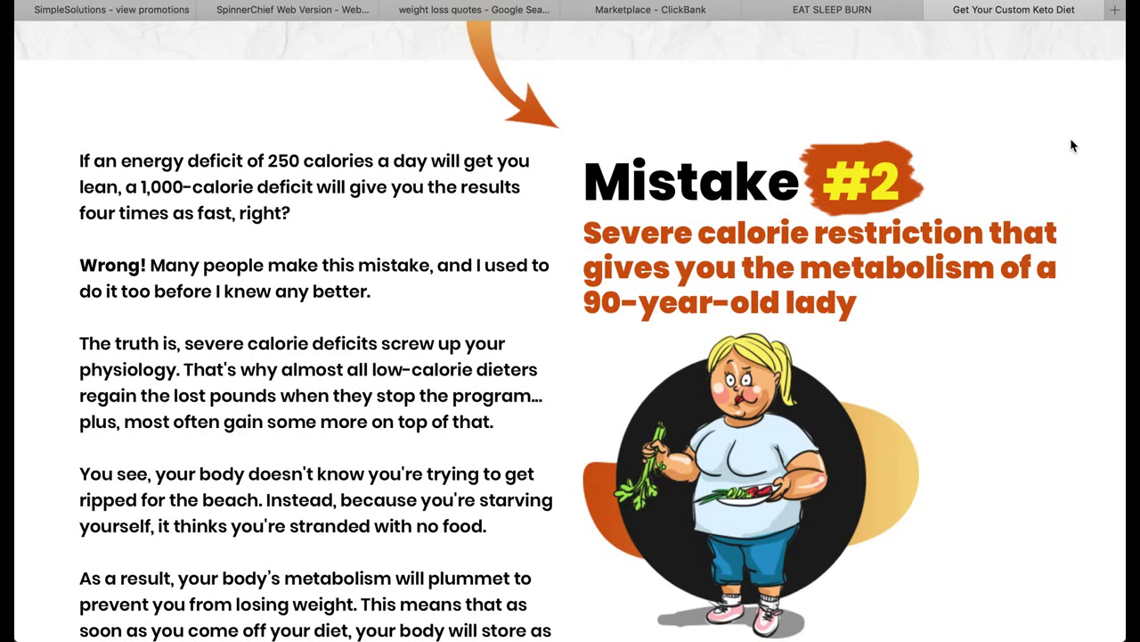
scroll(1072, 146, down, 13)
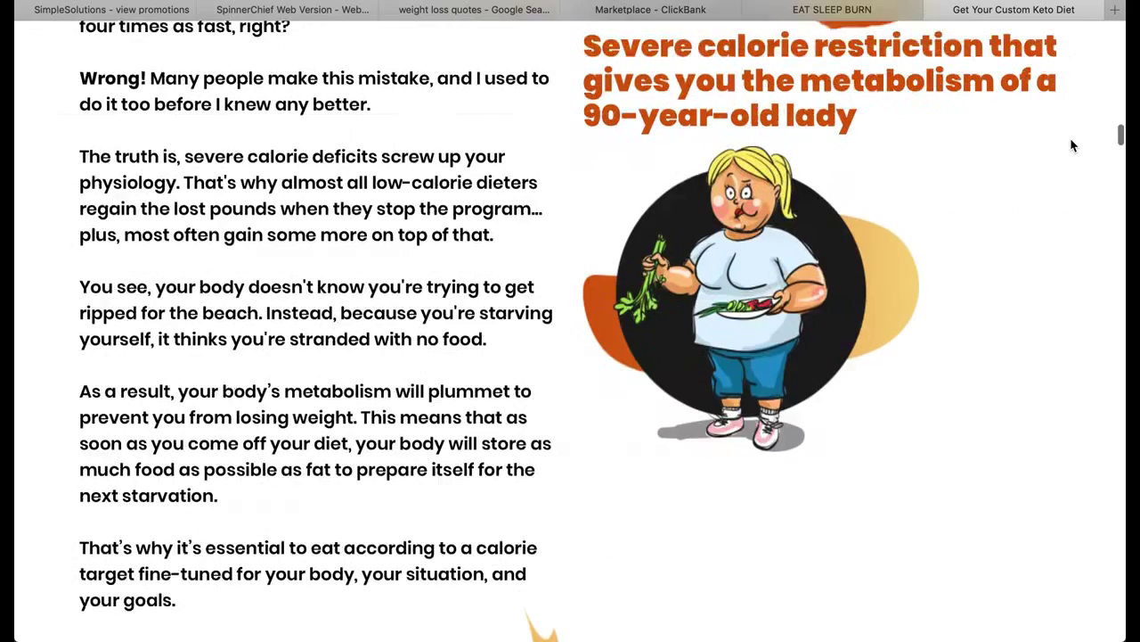
scroll(1072, 145, down, 10)
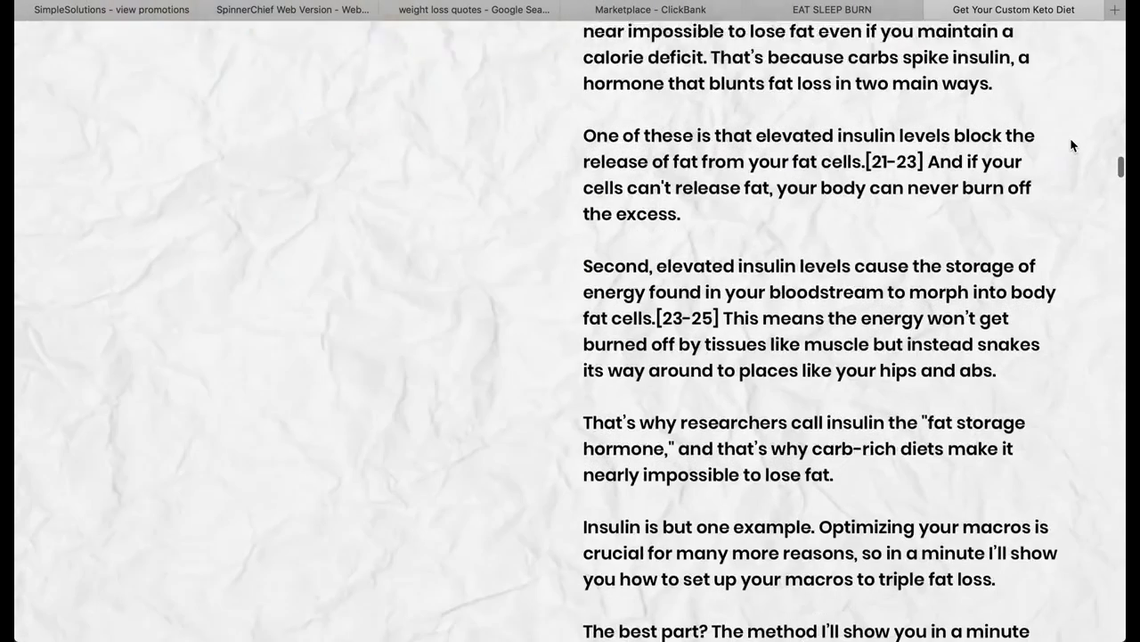
scroll(1072, 146, down, 15)
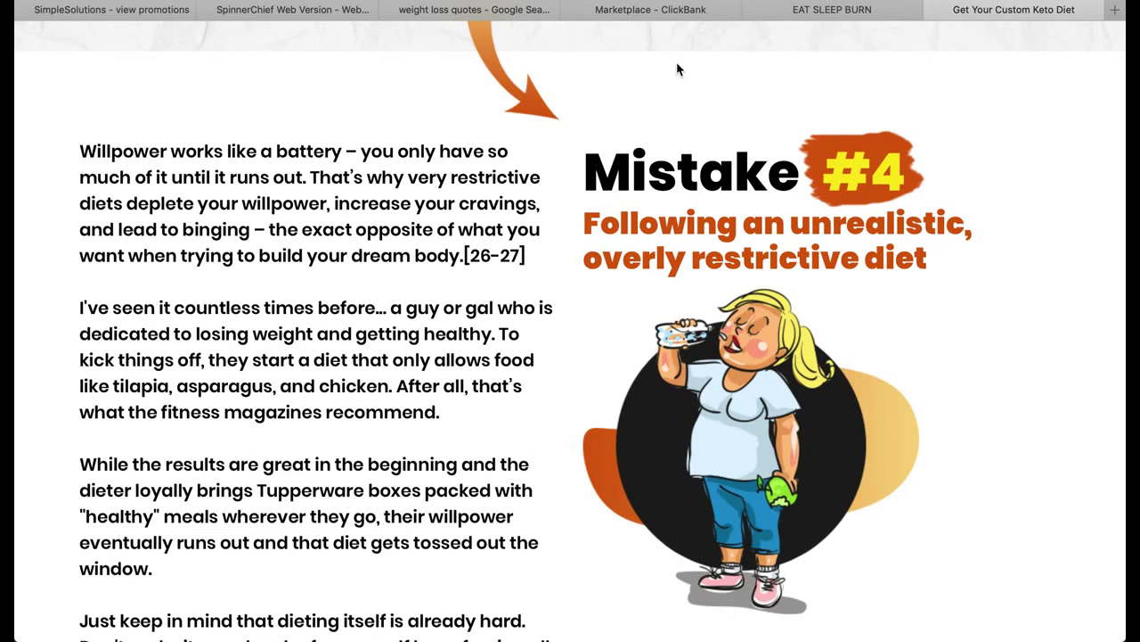
Go from the edited promotion back to the Diets - ClickBank Products campaign details
click(162, 13)
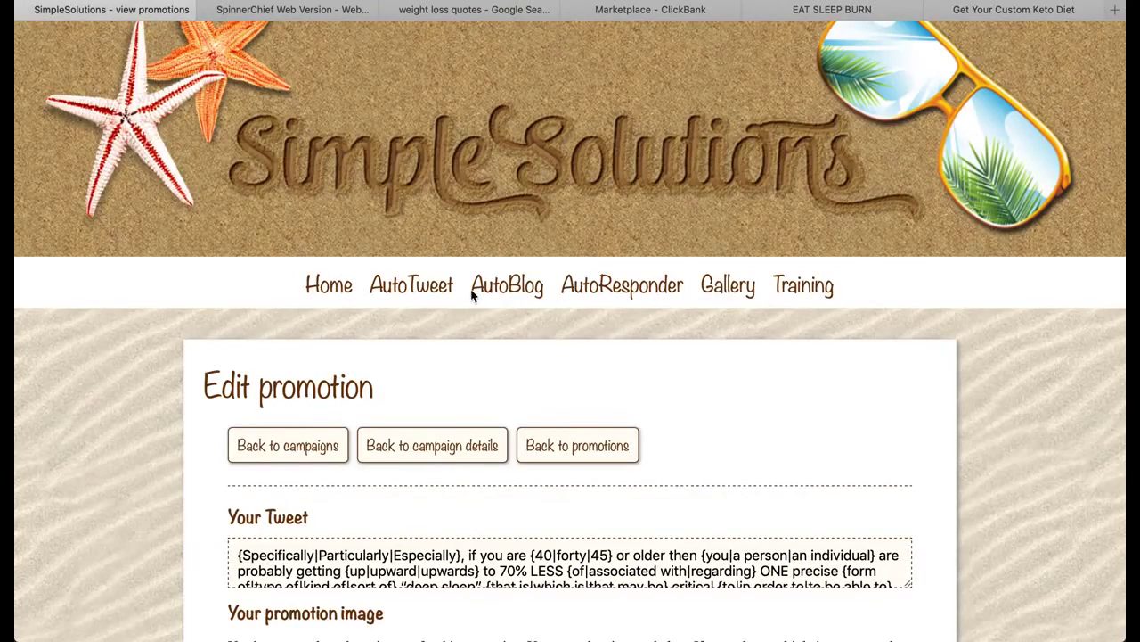
scroll(728, 363, down, 3)
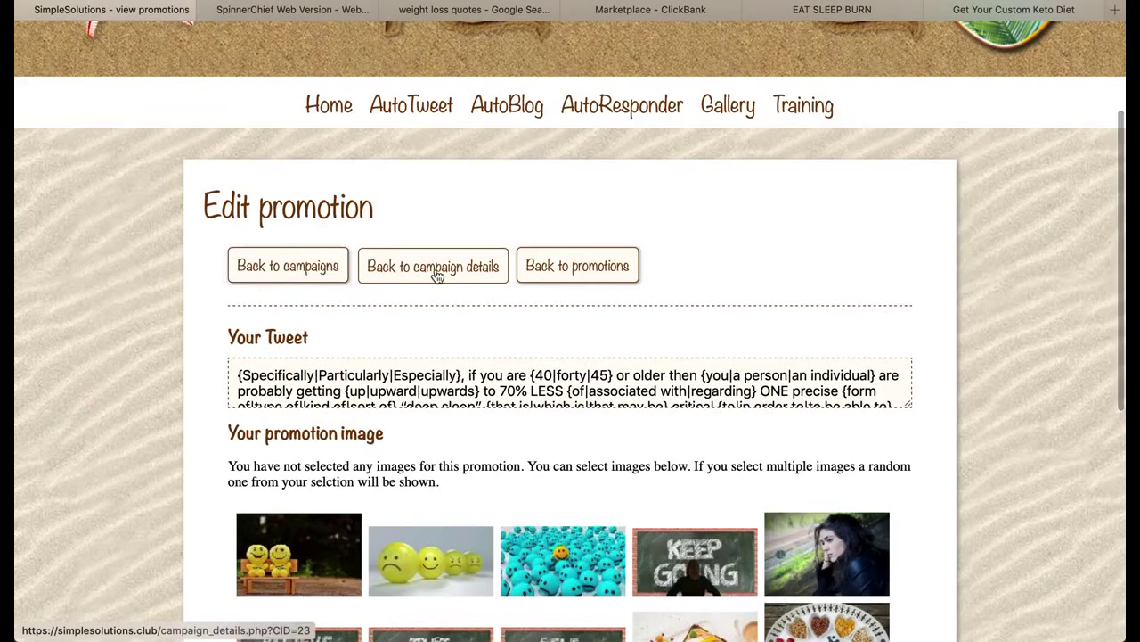
scroll(954, 329, down, 2)
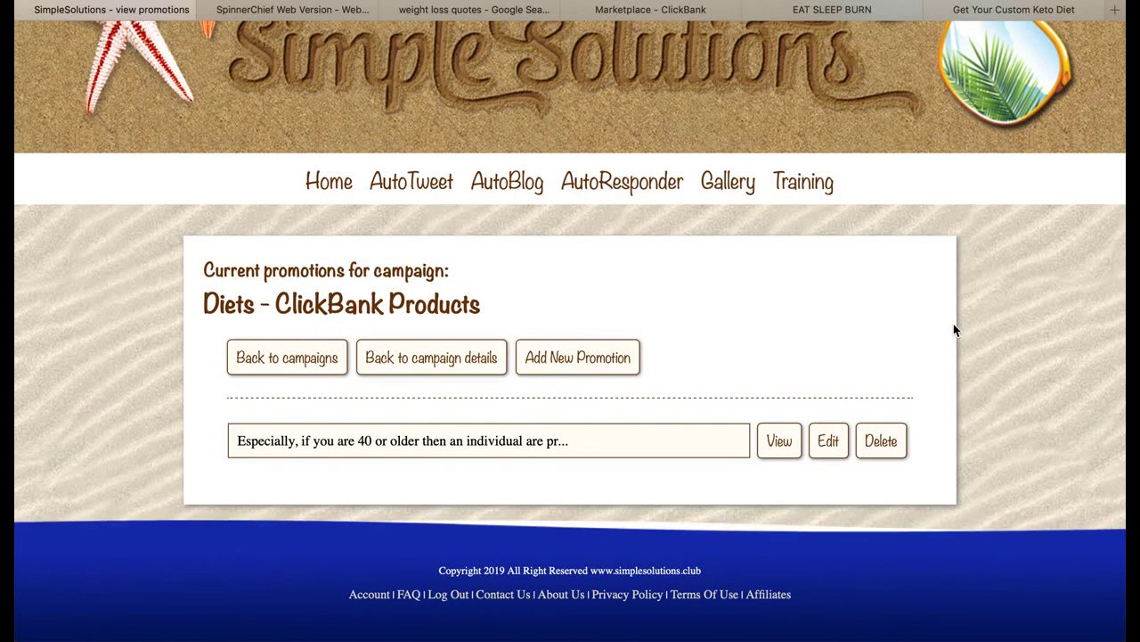
scroll(929, 375, down, 1)
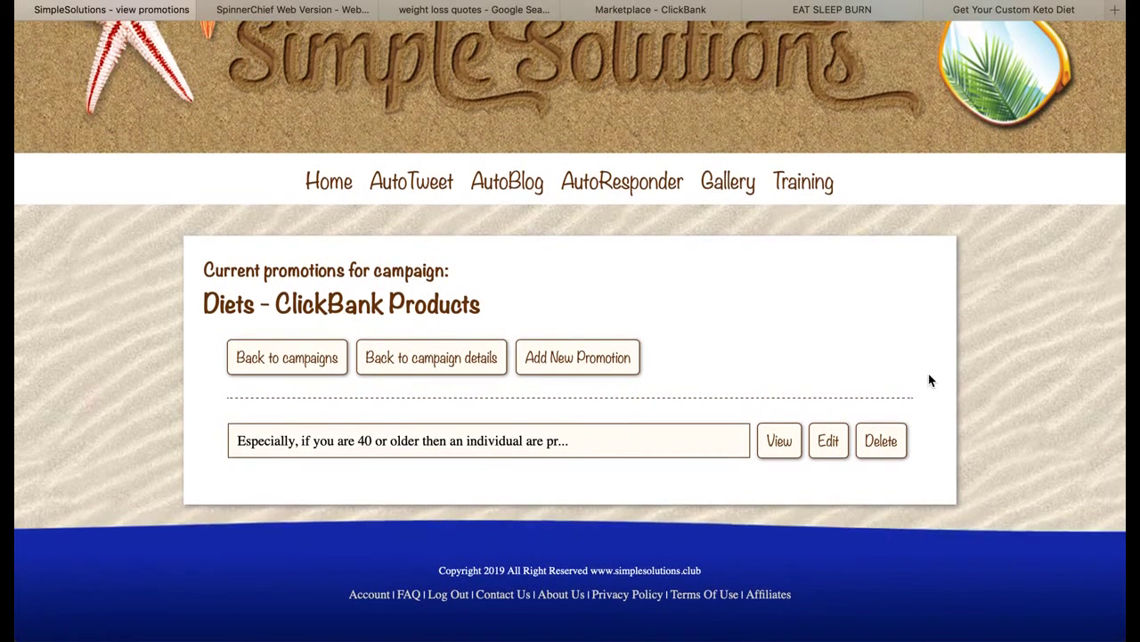
click(462, 359)
Review the promotion frequency options from Hour to Week, leaving Do not promote selected
scroll(462, 359, down, 5)
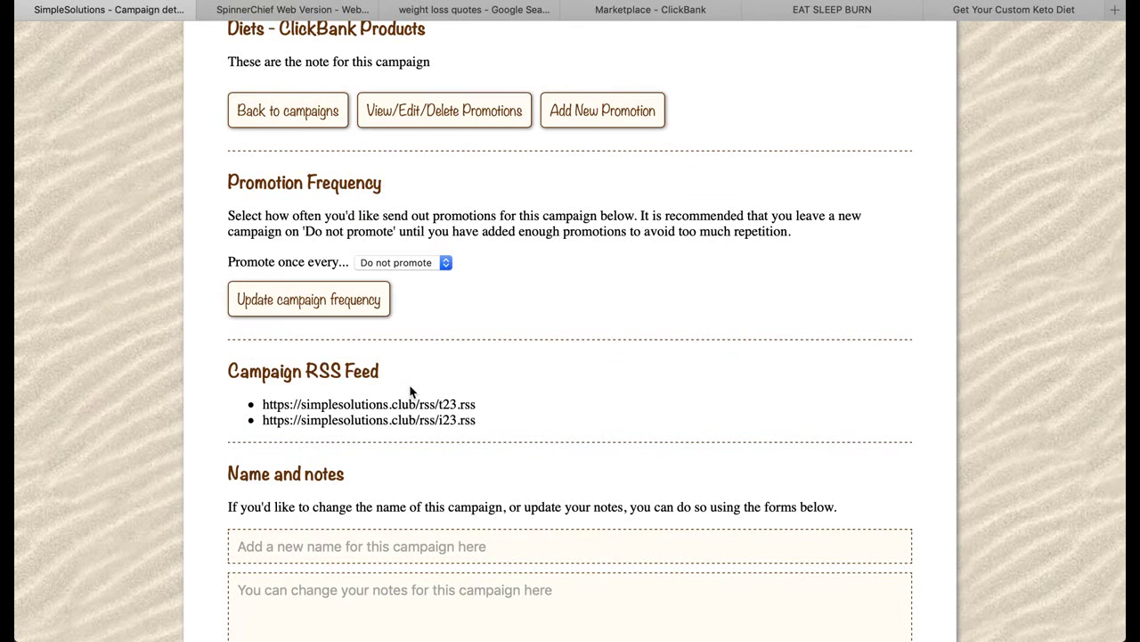
click(446, 265)
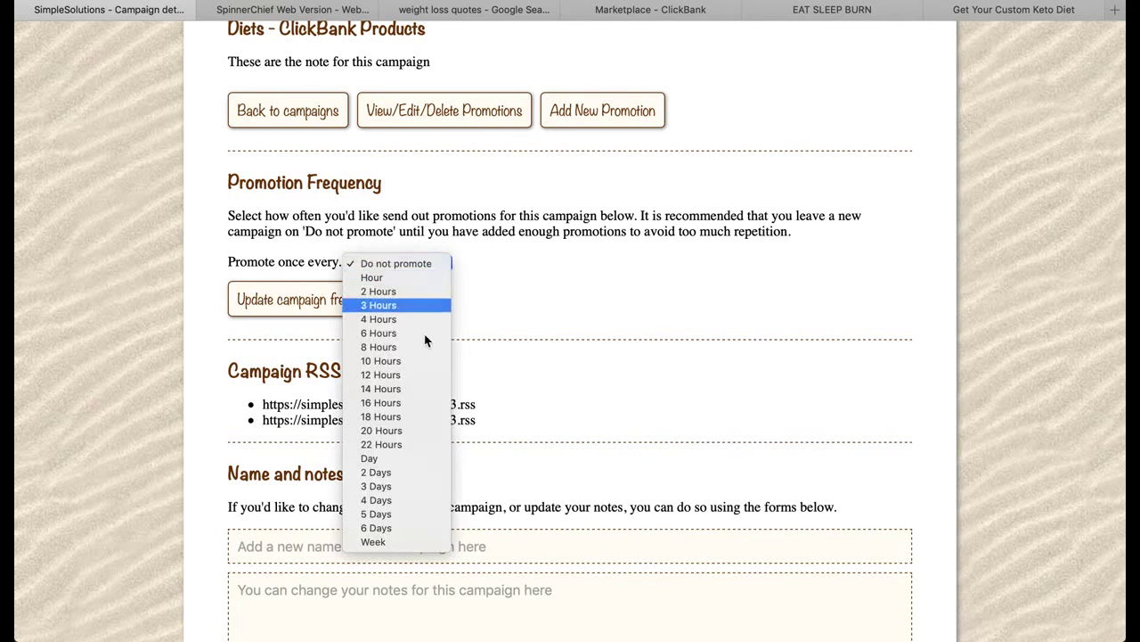
click(412, 475)
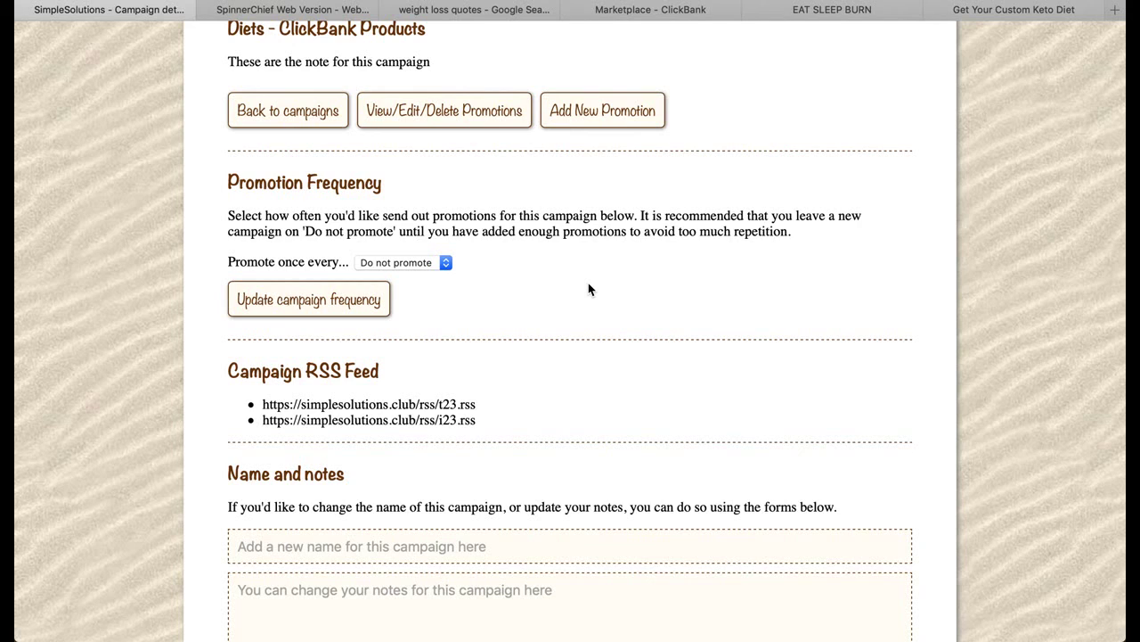
scroll(588, 288, up, 3)
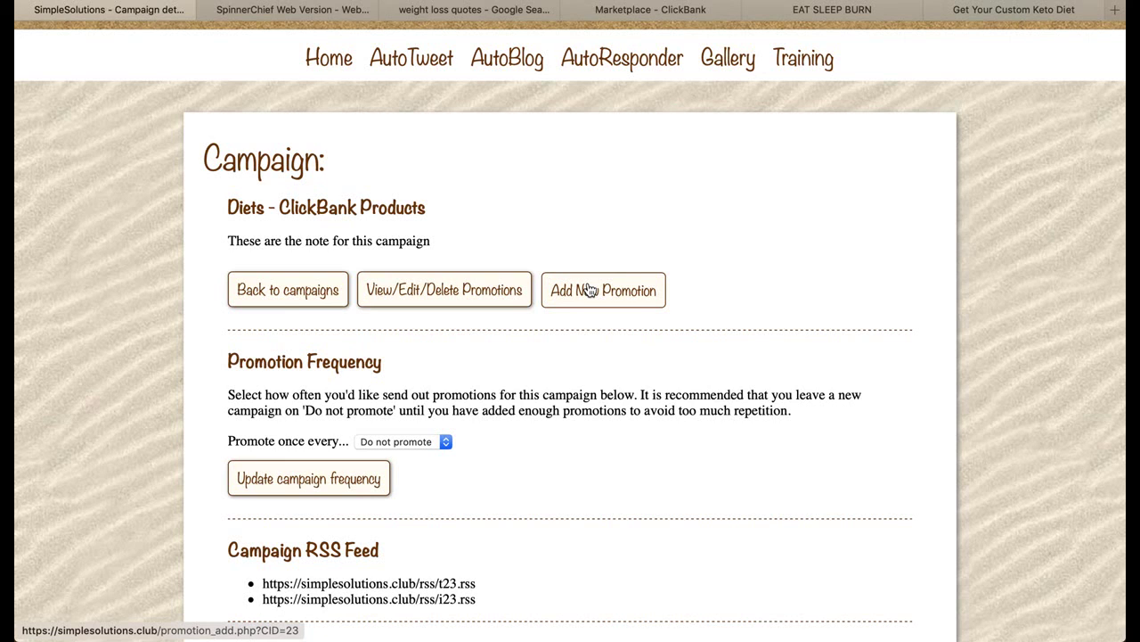
Reopen Diets - ClickBank Products from the campaigns list and start a new promotion
click(300, 282)
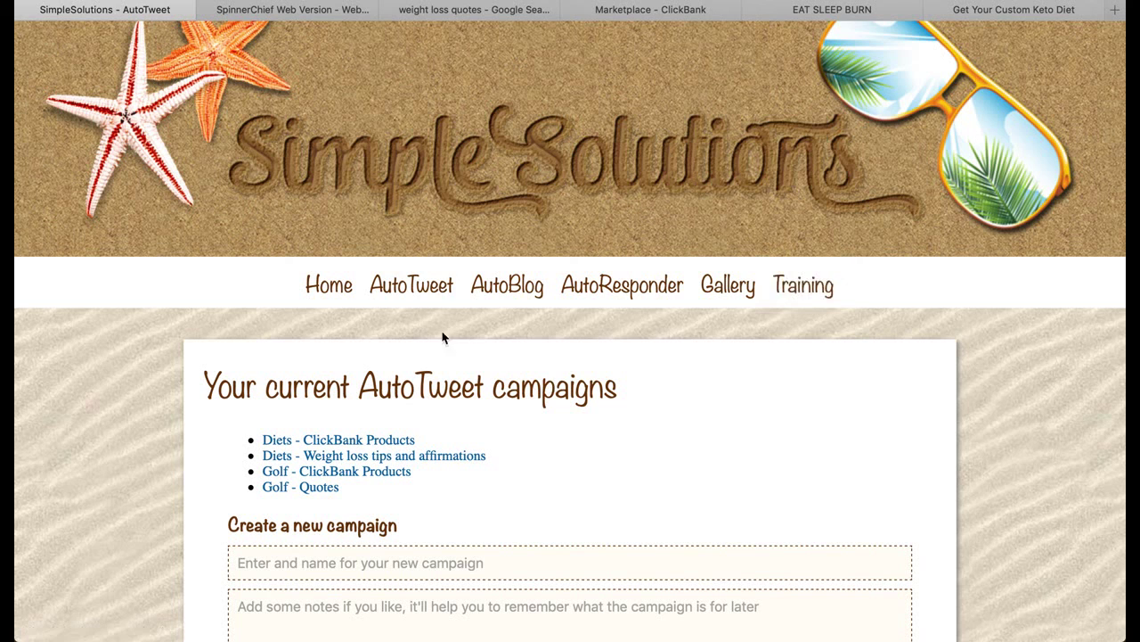
click(362, 447)
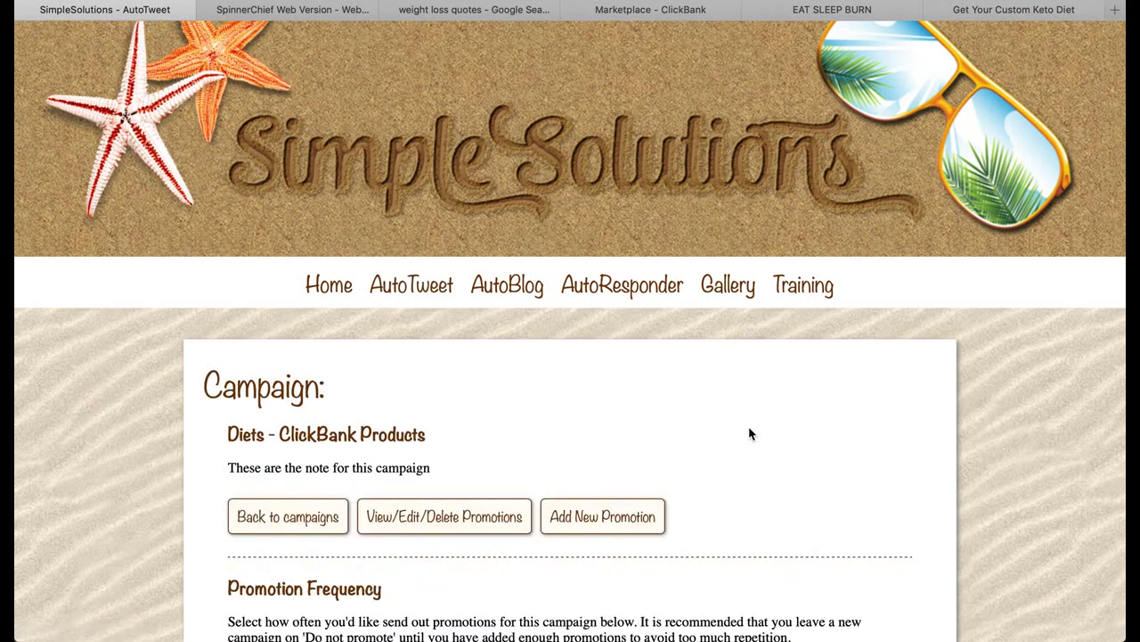
click(602, 516)
Expand and then hide the content spinning information on the blank Add Promotion form
scroll(609, 304, down, 3)
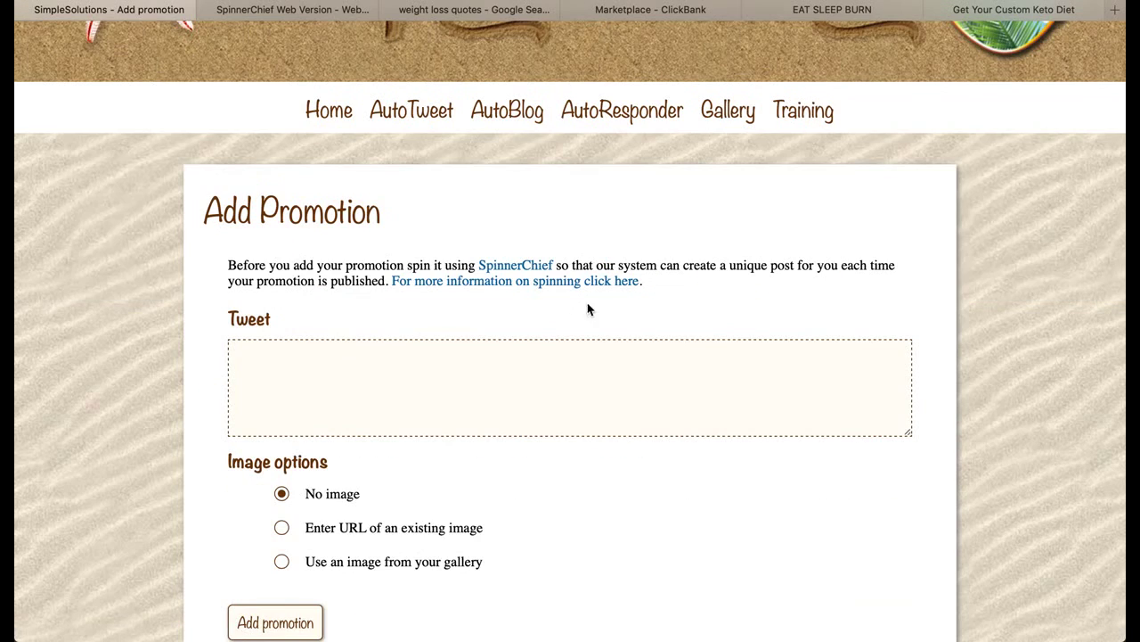
click(456, 283)
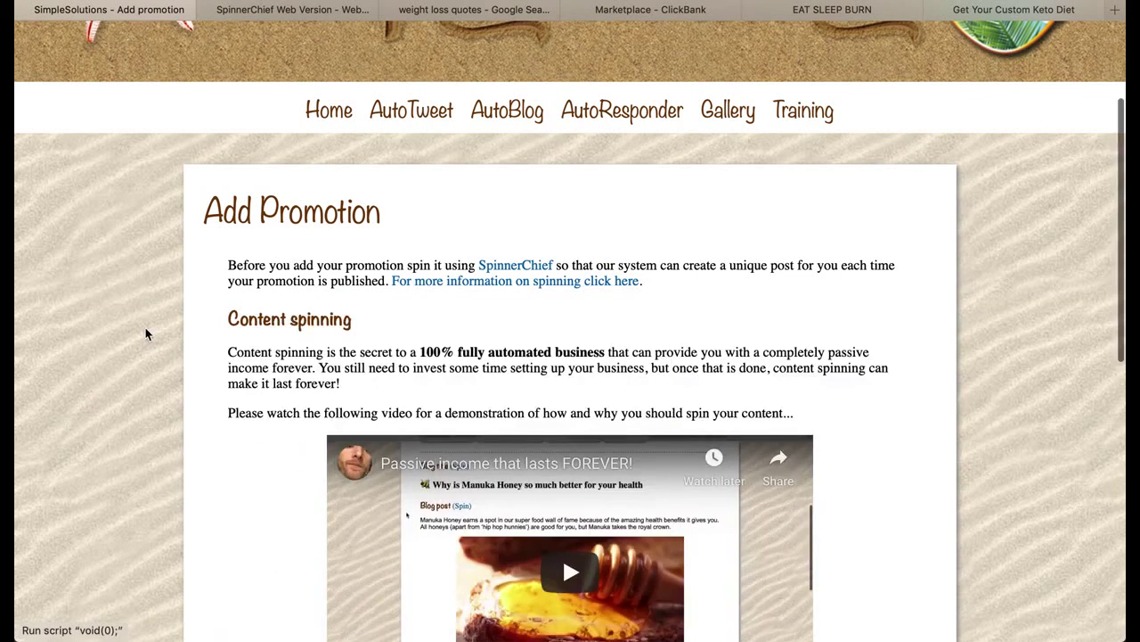
scroll(147, 334, down, 2)
scroll(147, 334, down, 3)
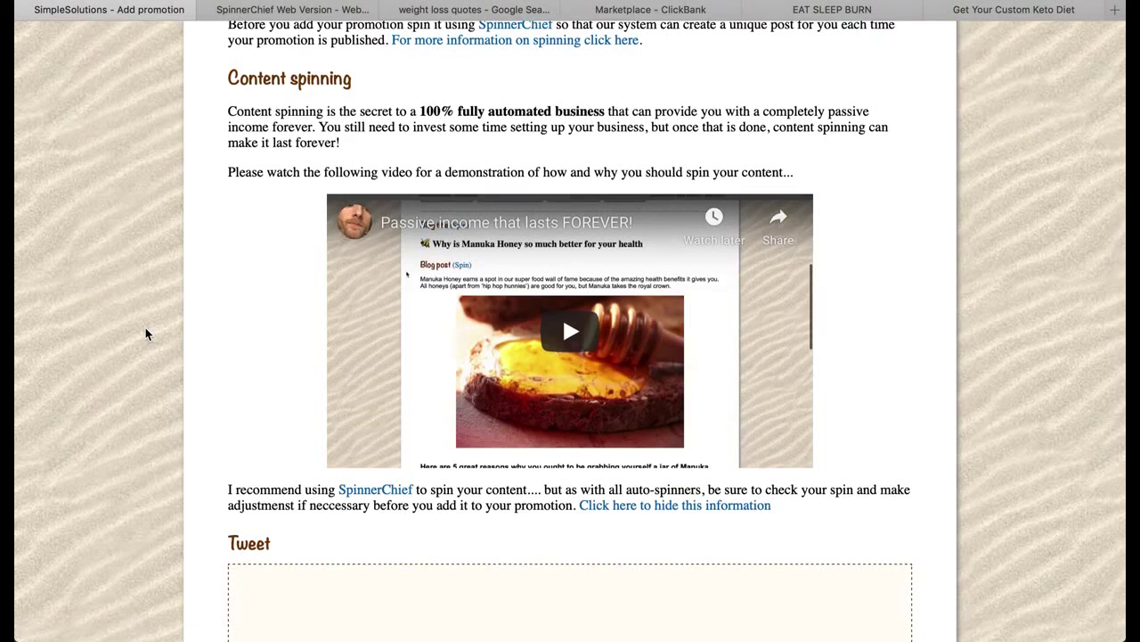
click(728, 505)
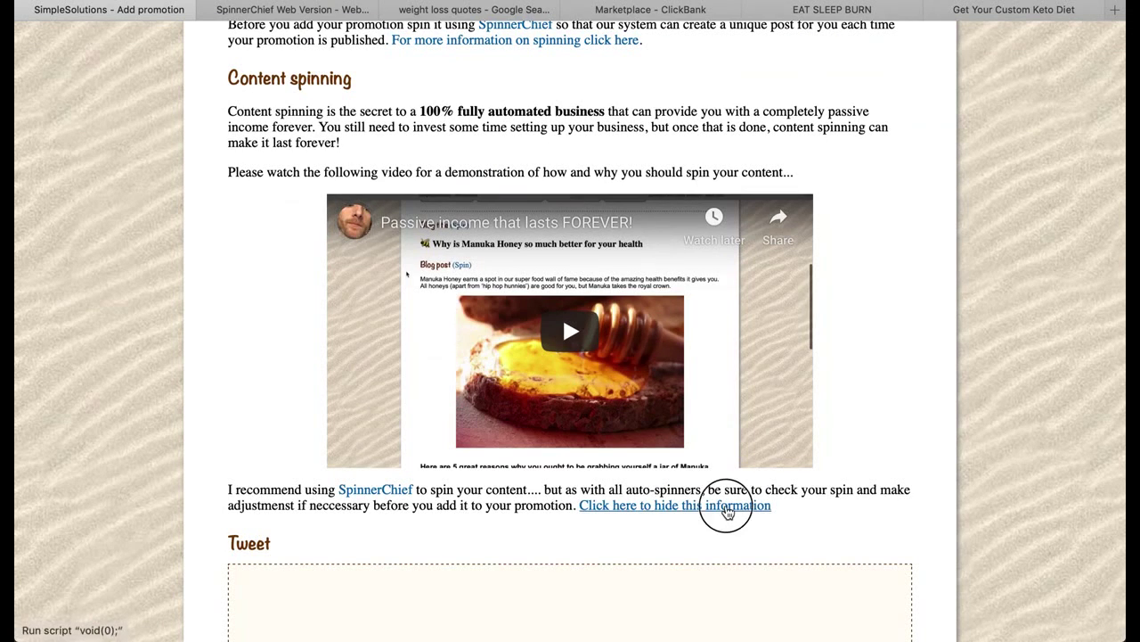
scroll(543, 400, up, 7)
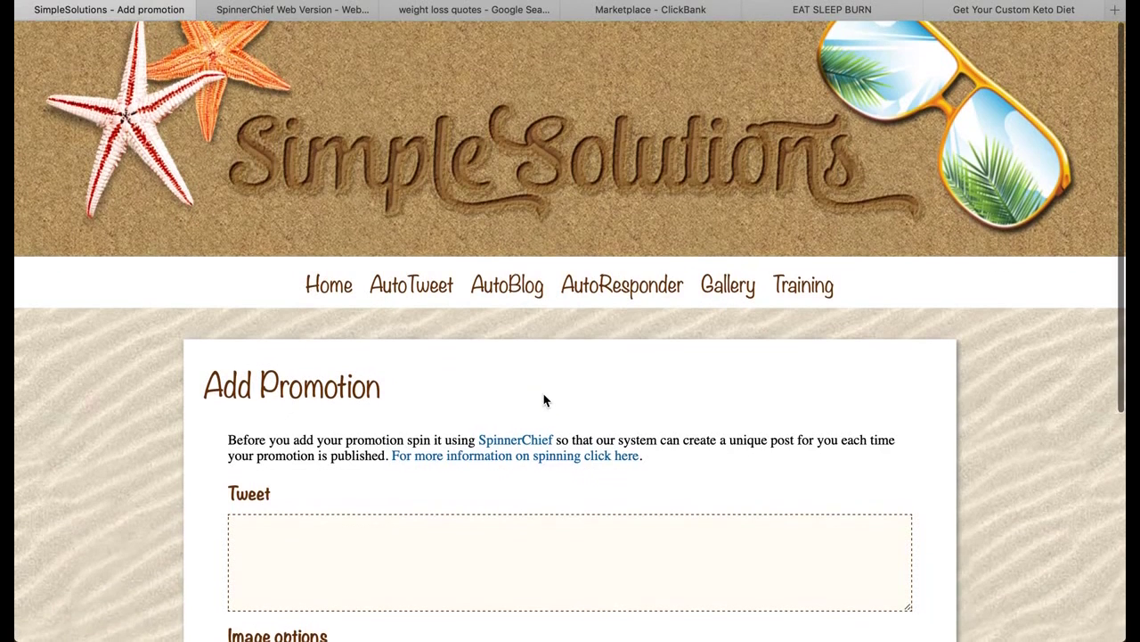